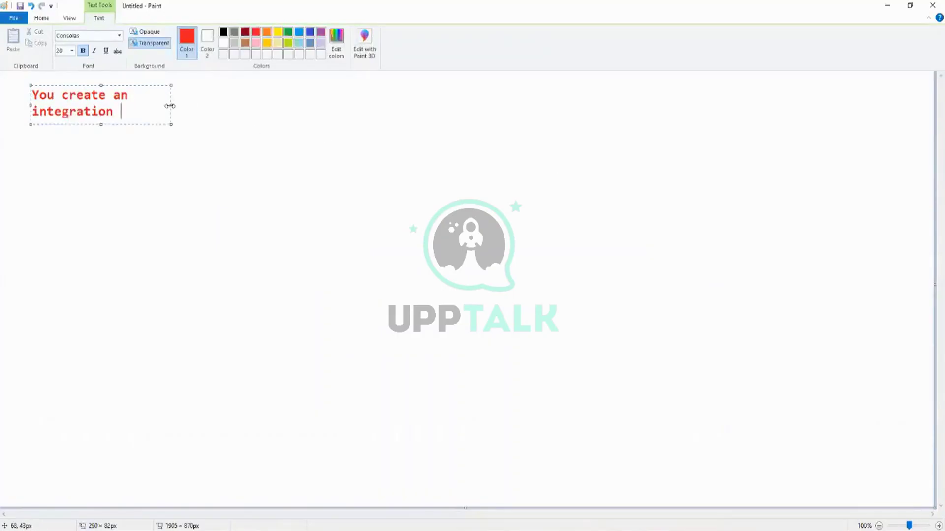
# Step: Widen the heading text box to about 1061 px and complete it as "You create an integration. it is mandatory to configure the security"
pyautogui.moveTo(171, 105); pyautogui.dragTo(550, 106)
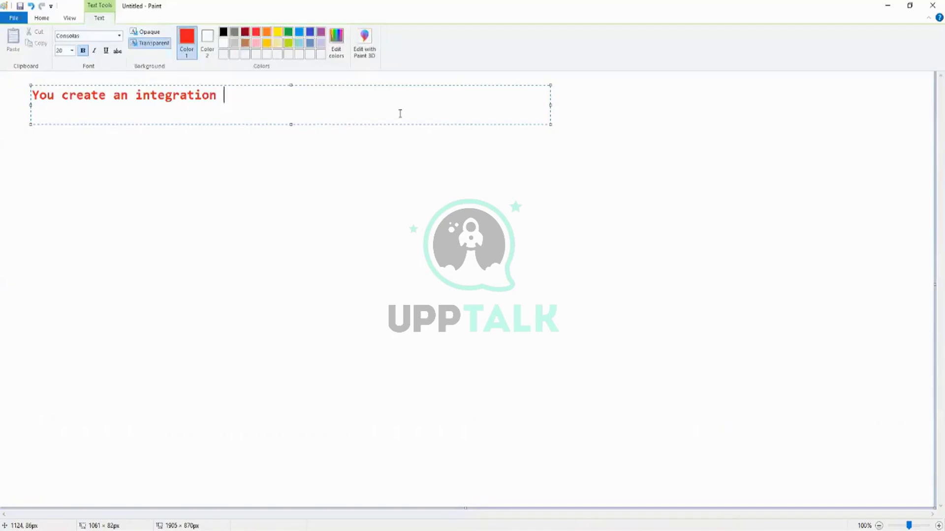
pyautogui.press('BackSpace')
pyautogui.write('. it is manda')
pyautogui.write('ndatory')
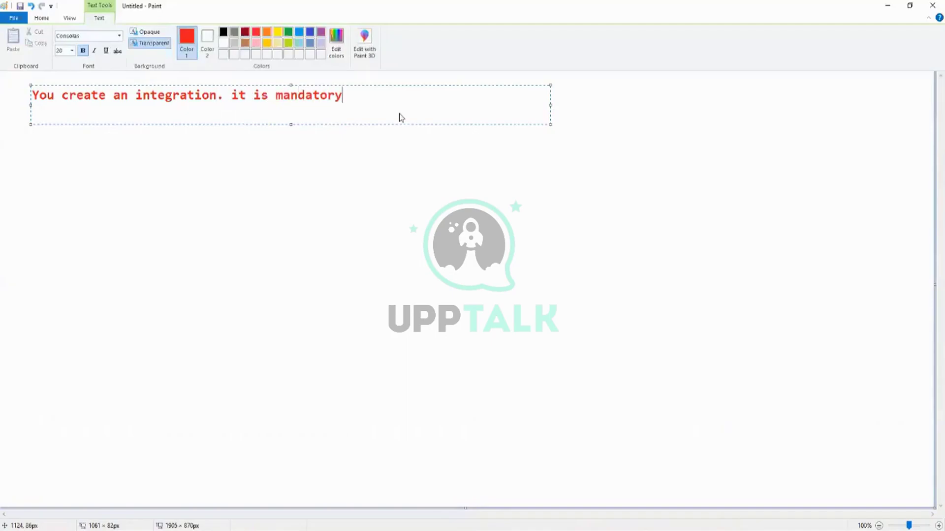
pyautogui.write(' to configure ')
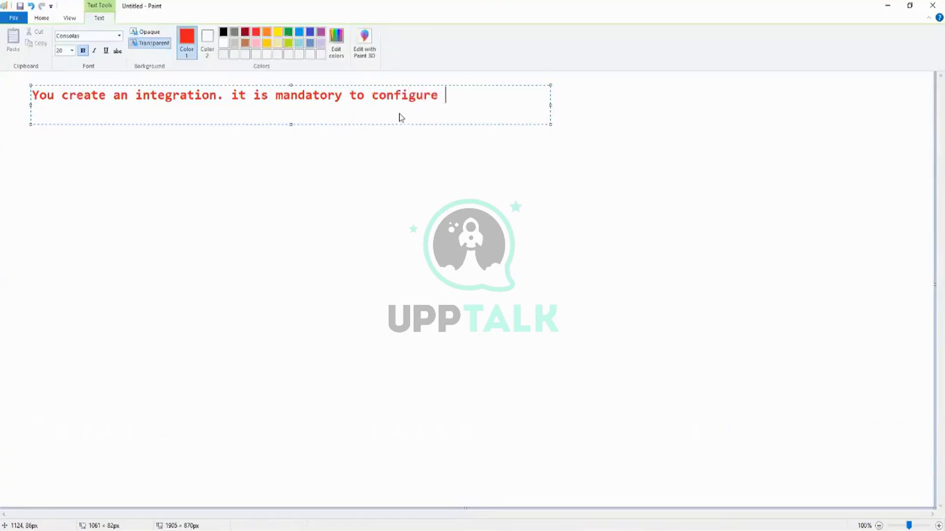
pyautogui.write('the secruity')
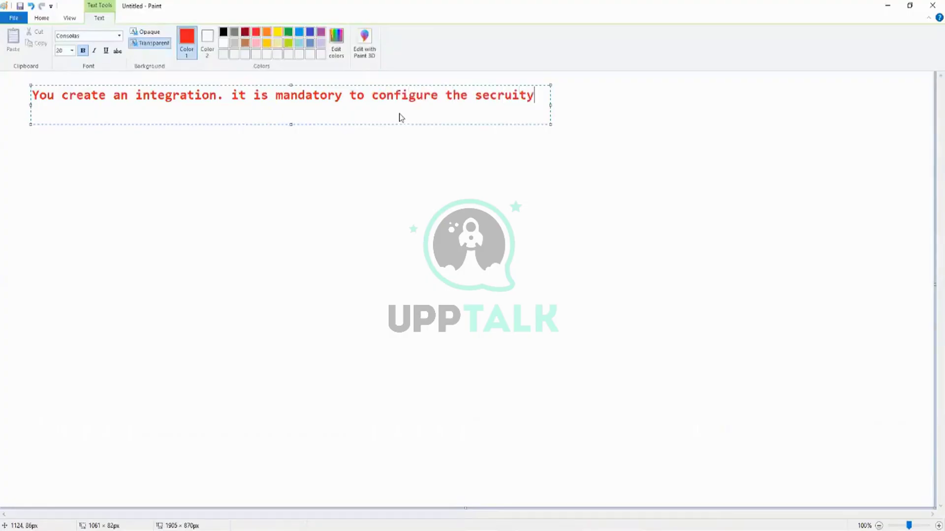
pyautogui.press('BackSpace')
pyautogui.press('BackSpace')
pyautogui.press('BackSpace')
pyautogui.press('BackSpace')
pyautogui.press('BackSpace')
pyautogui.write('urity')
pyautogui.click(254, 162)
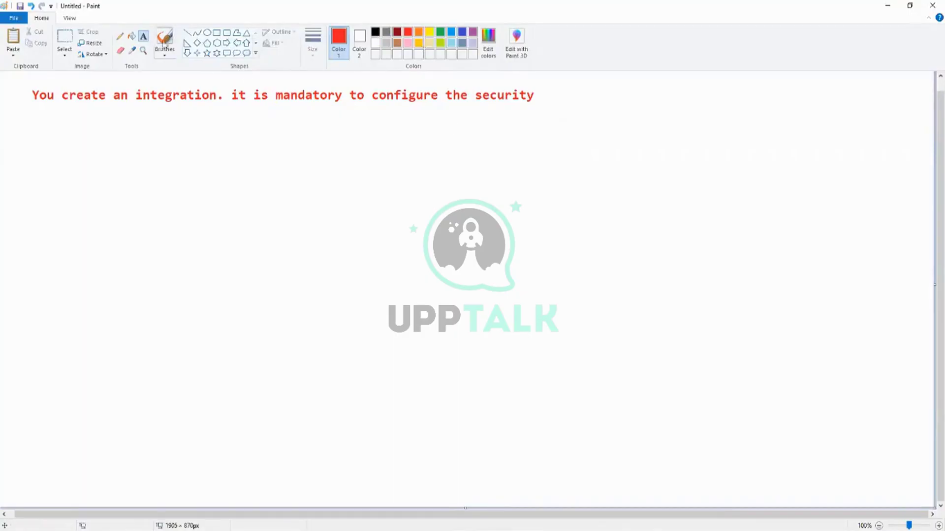
# Step: Add a text box about 1113 × 681 px below the heading reading "1.Create Integration System User (ISU)", with indigo text after the number
pyautogui.click(35, 134)
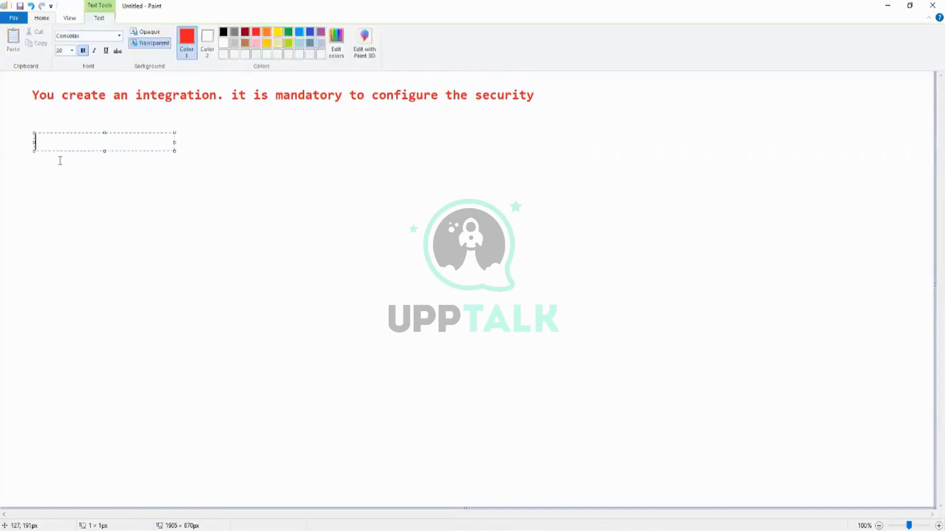
pyautogui.write('1.')
pyautogui.moveTo(175, 151); pyautogui.dragTo(579, 479)
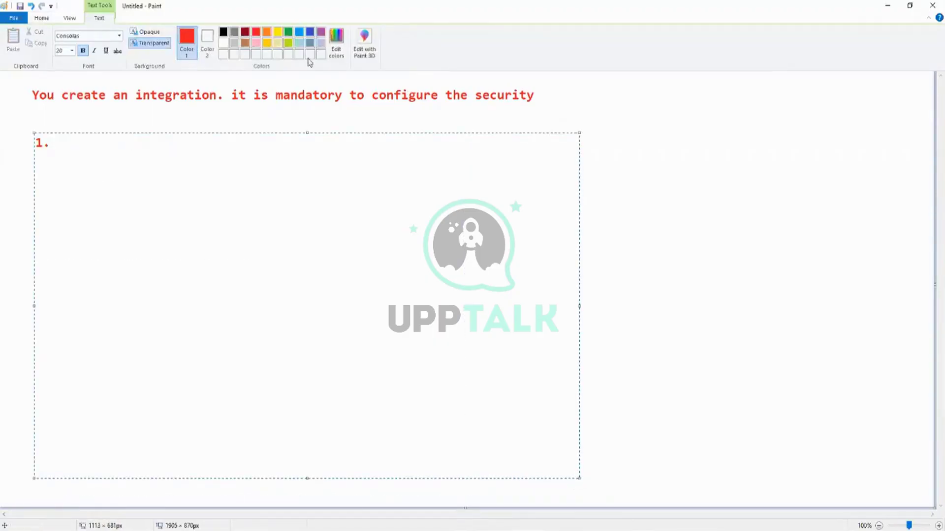
pyautogui.click(310, 32)
pyautogui.write('Cre')
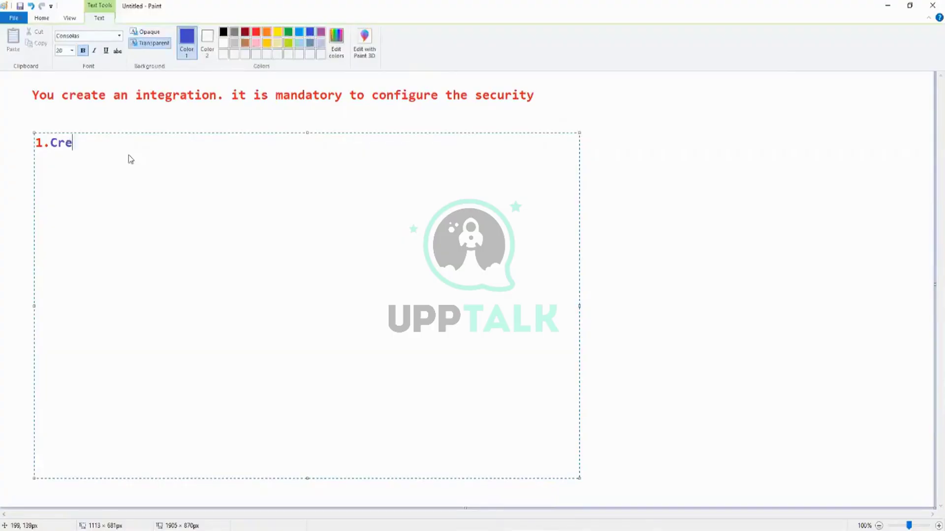
pyautogui.write('ate Integration')
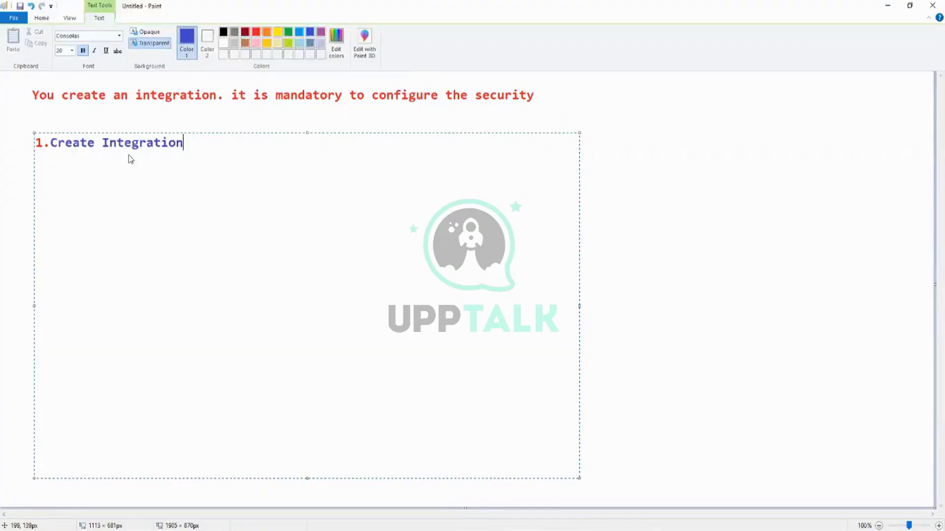
pyautogui.write(' System User')
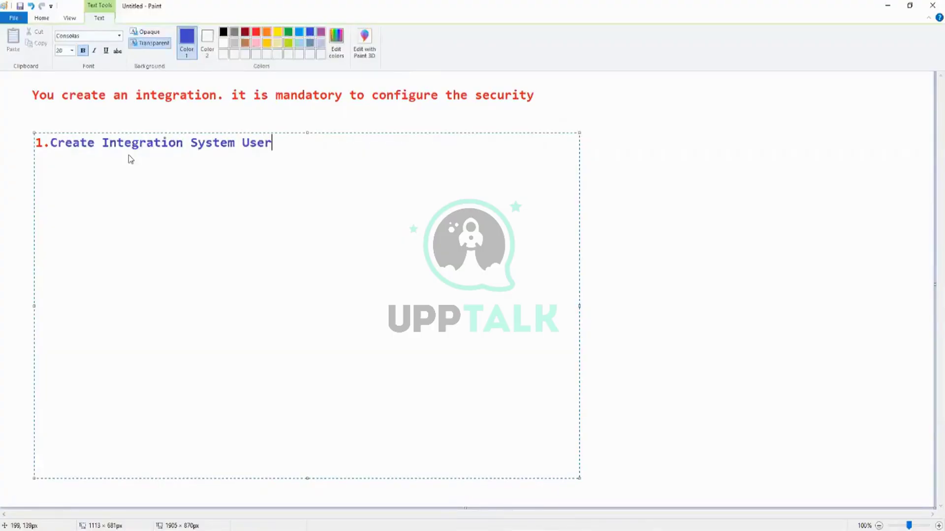
pyautogui.write(' (S')
pyautogui.press('BackSpace')
pyautogui.write('ISU)')
# Step: Add the second list item "2. Create Integration System Security Group (ISSG)", leaving a blank line above it
pyautogui.press('Return')
pyautogui.press('Return')
pyautogui.write('2. ')
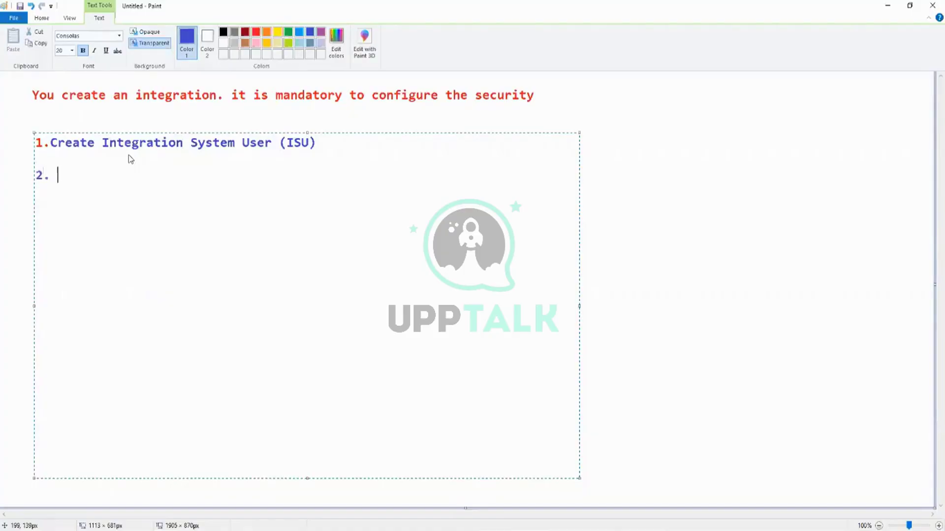
pyautogui.write('Create Integration ')
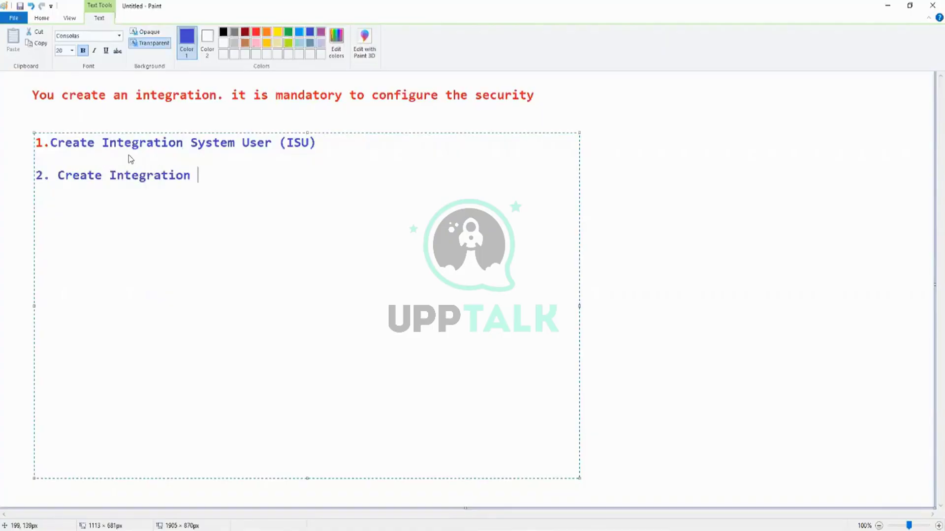
pyautogui.write('System Secui')
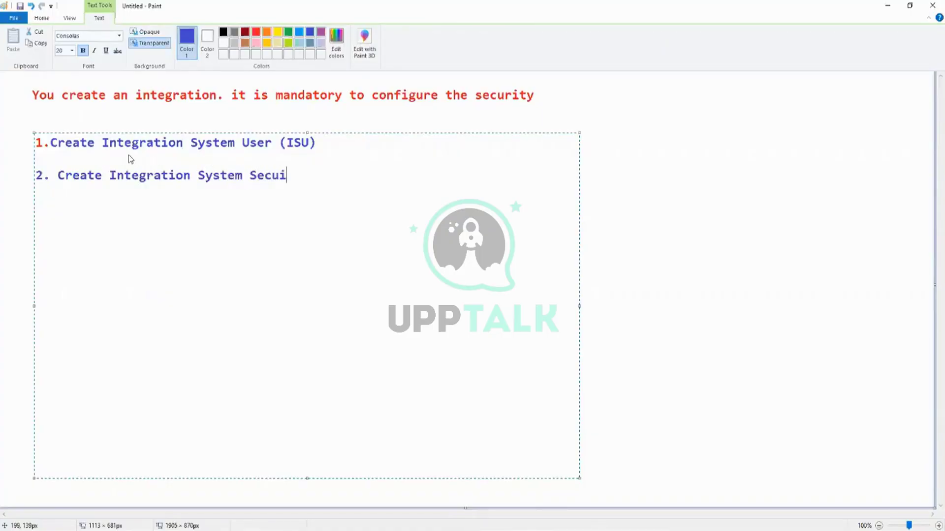
pyautogui.press('BackSpace')
pyautogui.write('rity Group ')
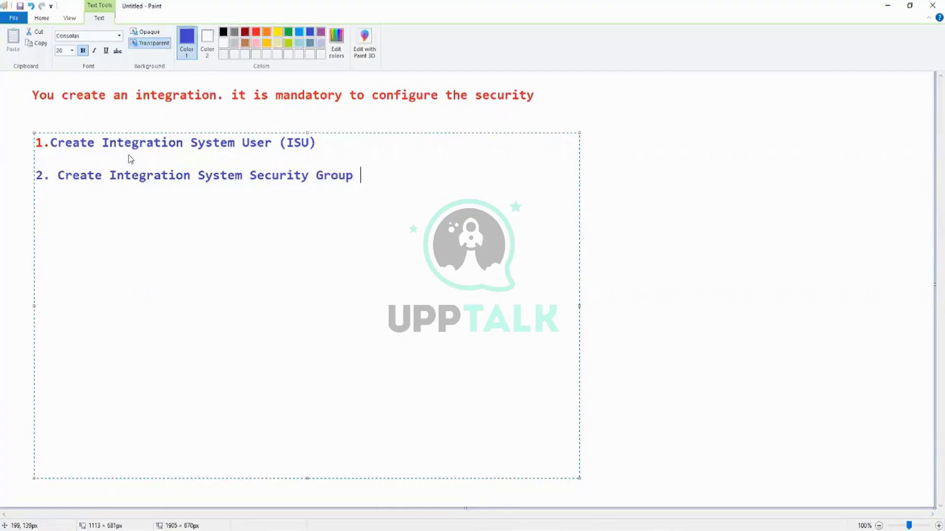
pyautogui.write('(ISSG)')
# Step: Add the third list item "3. Assign ISU the ISSG created", leaving a blank line above it
pyautogui.press('Return')
pyautogui.press('Return')
pyautogui.write('3. ')
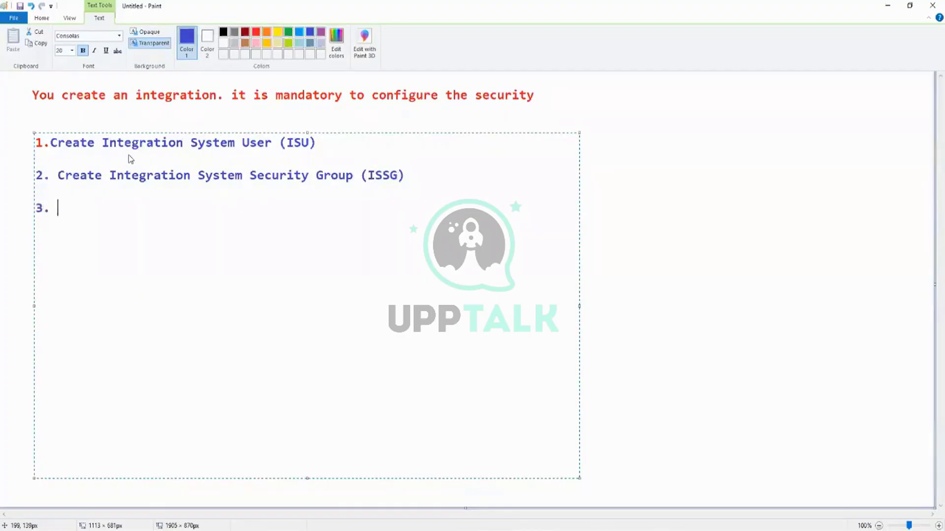
pyautogui.write('Associat')
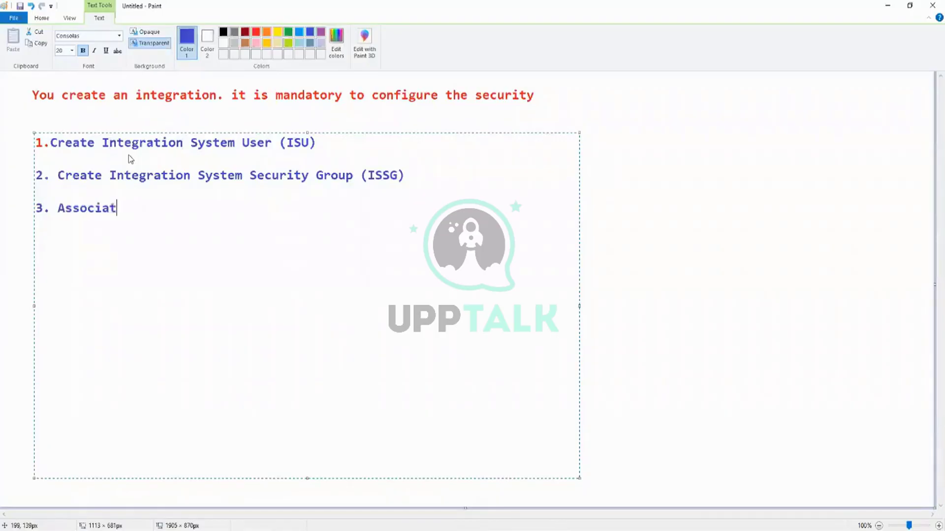
pyautogui.press('BackSpace')
pyautogui.press('BackSpace')
pyautogui.press('BackSpace')
pyautogui.press('BackSpace')
pyautogui.press('BackSpace')
pyautogui.write('ign ISU')
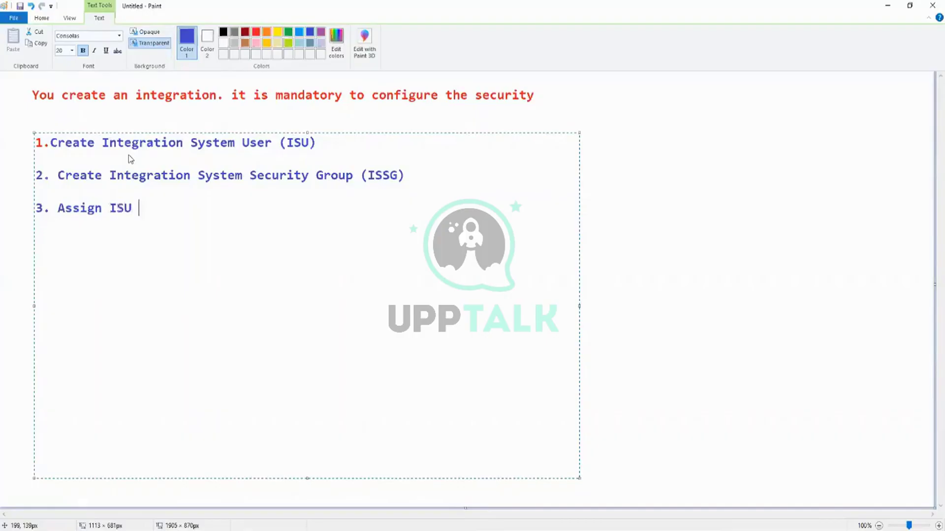
pyautogui.write(' the ISSG created')
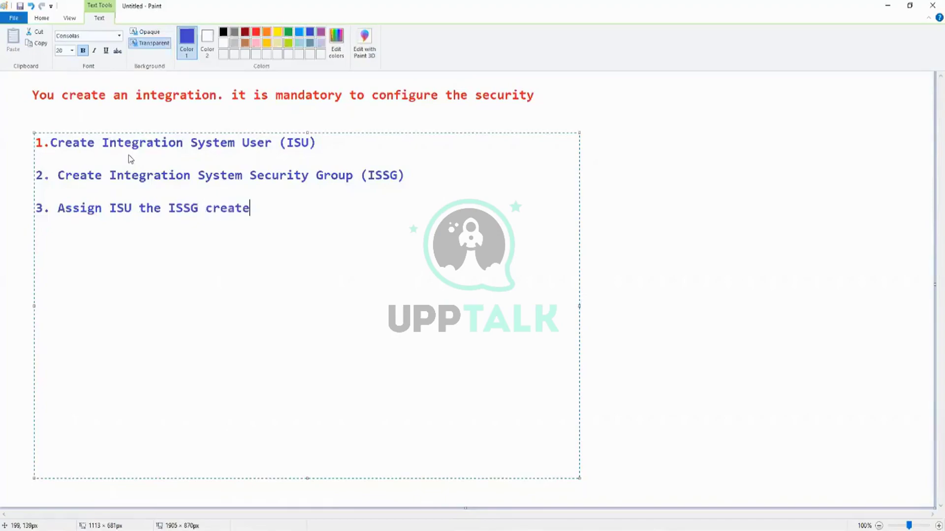
pyautogui.press('BackSpace')
# Step: Add the fourth list item "4. Add the right security domains and policies to the ISSG", leaving a blank line above it
pyautogui.press('Return')
pyautogui.press('Return')
pyautogui.write('4. Add the rig')
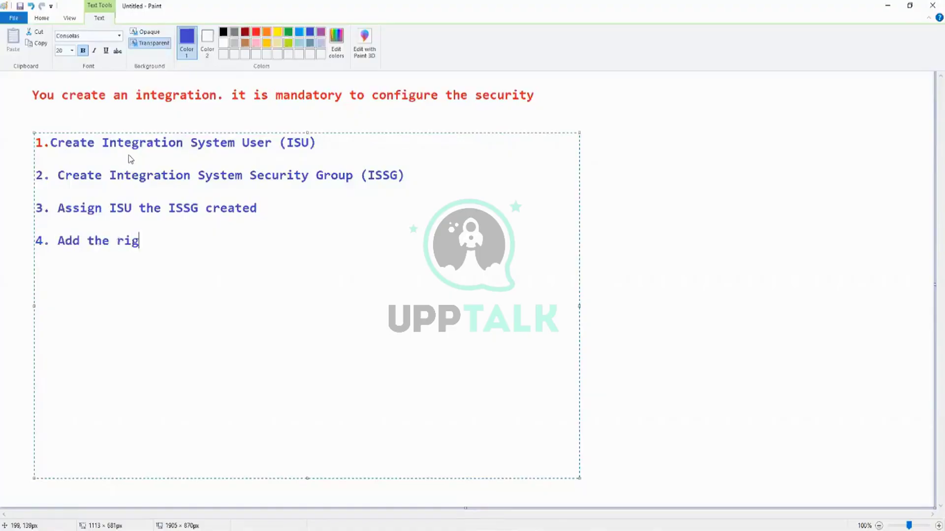
pyautogui.write('ht security domains and p')
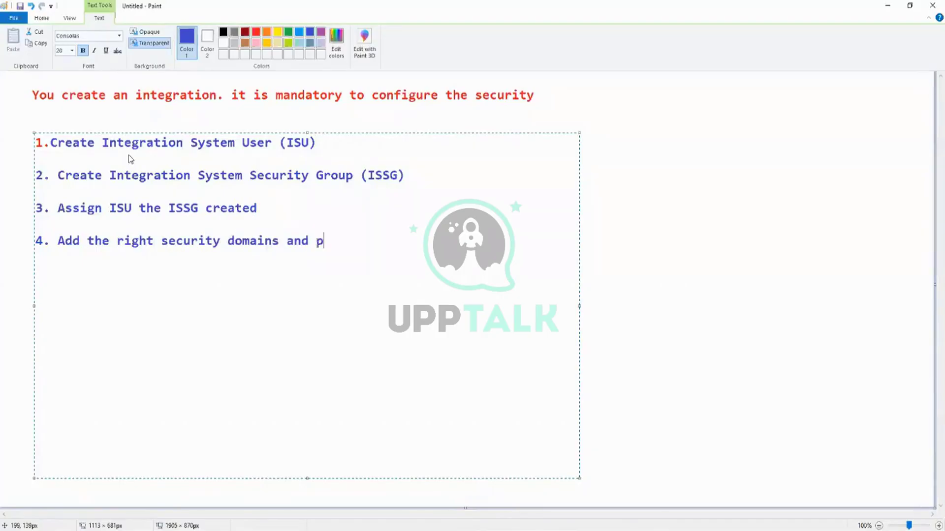
pyautogui.write('olicies to the ISSG')
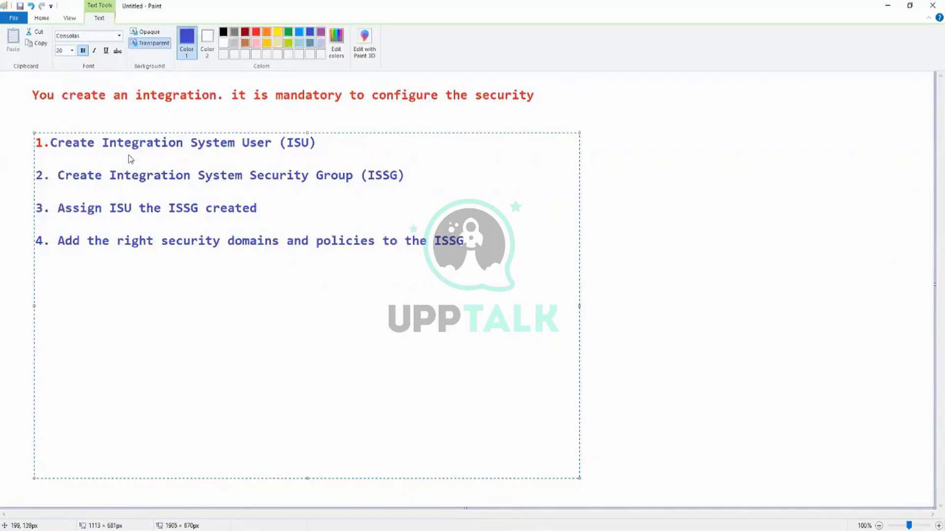
# Step: Add the fifth list item "5. Activate Pending security policy changes", leaving a blank line above it
pyautogui.press('Return')
pyautogui.write('4')
pyautogui.press('BackSpace')
pyautogui.write('5. Activate')
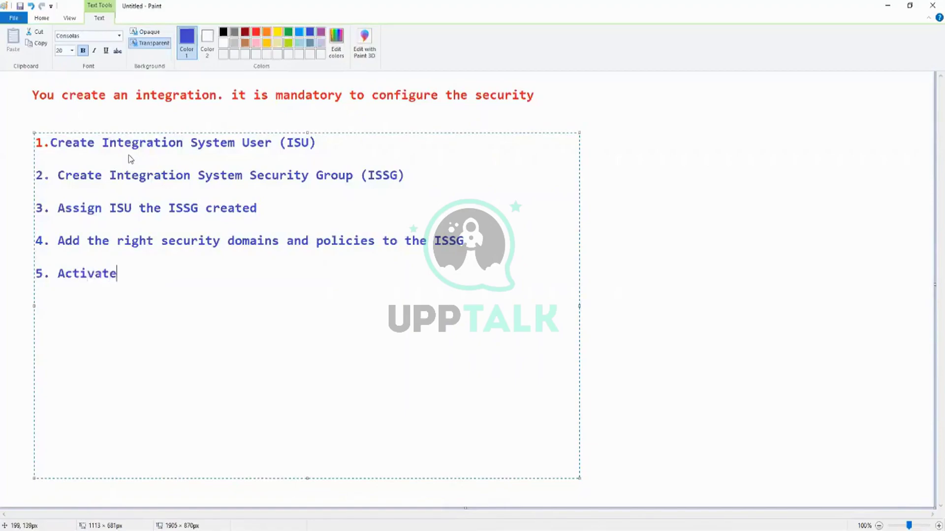
pyautogui.write(' Pending secu')
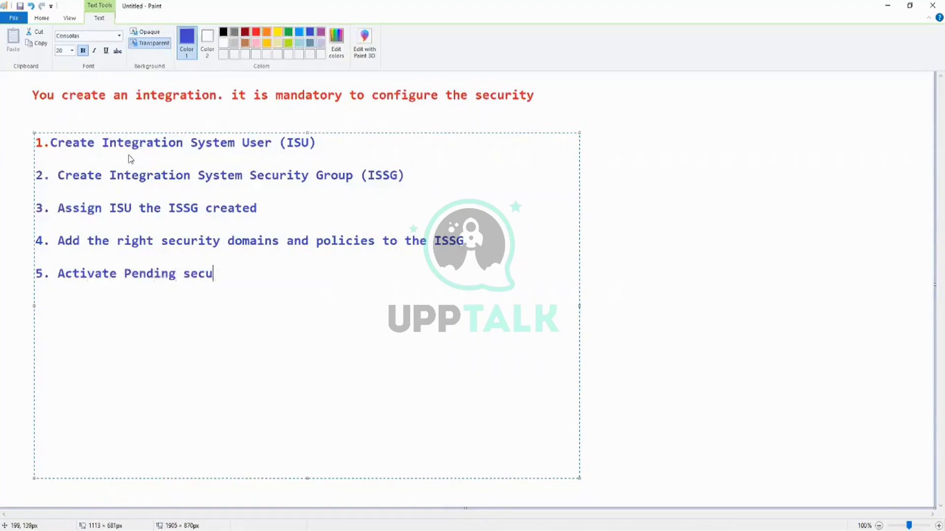
pyautogui.write('rity policy cahgne')
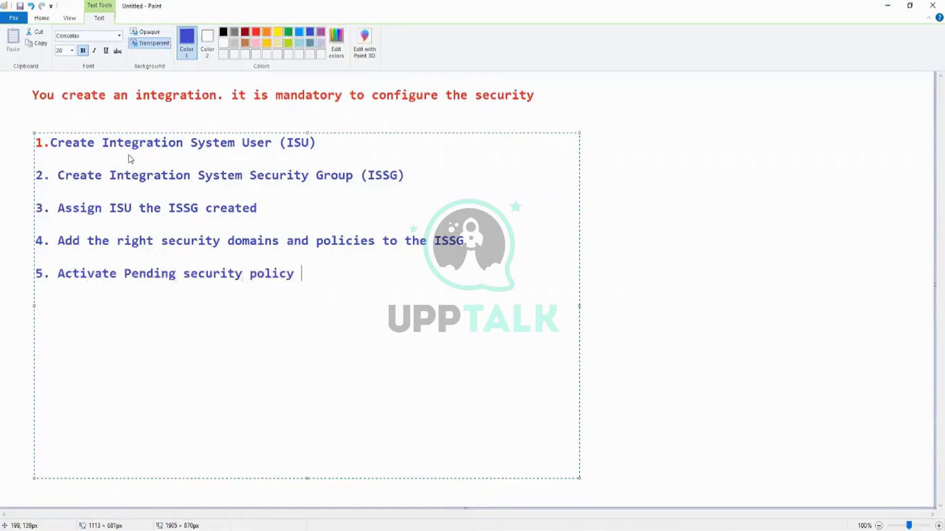
pyautogui.press('BackSpace')
pyautogui.press('BackSpace')
pyautogui.press('BackSpace')
pyautogui.press('BackSpace')
pyautogui.press('BackSpace')
pyautogui.write('hanges')
# Step: Add the sixth list item "6. Assign ISU to the Integration" after a blank line and finish the text box
pyautogui.press('Return')
pyautogui.press('Return')
pyautogui.write('6. A')
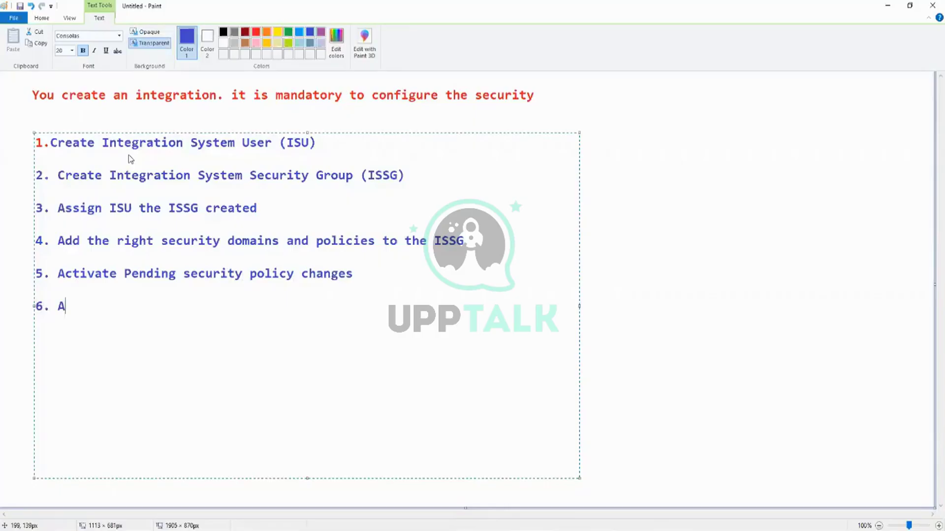
pyautogui.write('ssign ISU to th')
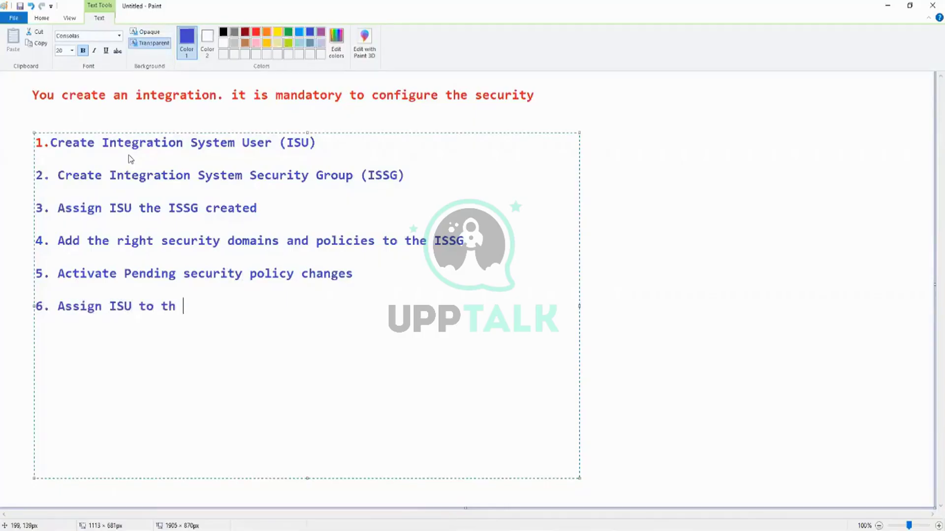
pyautogui.press('BackSpace')
pyautogui.write('e Integration')
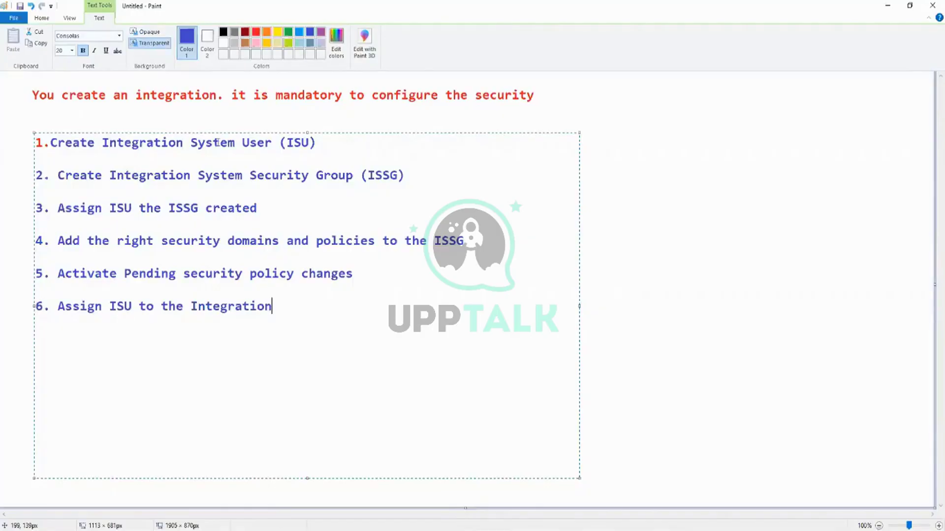
pyautogui.click(647, 215)
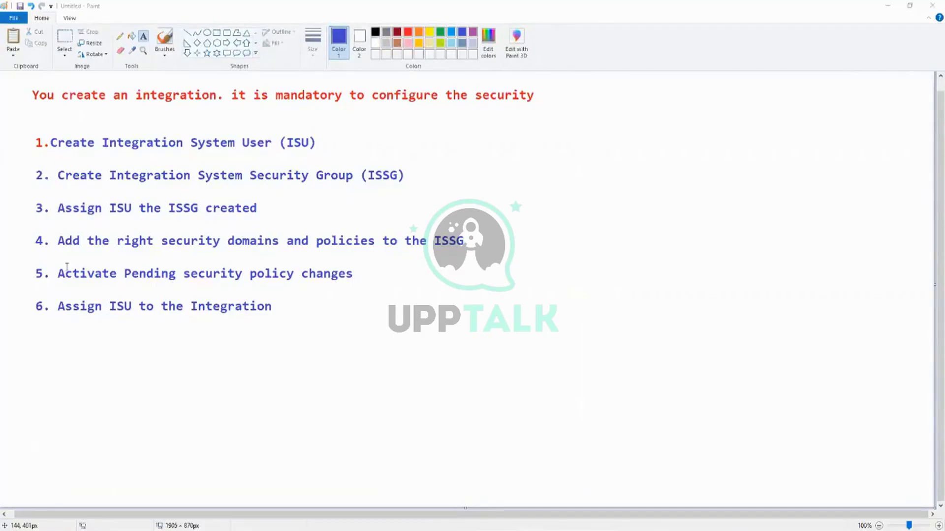
# Step: Switch to Workday in the browser and search for "intsys:int test"
pyautogui.hotkey('alt', 'Tab')
pyautogui.hotkey('alt', 'Tab')
pyautogui.hotkey('alt', 'Tab')
pyautogui.click(427, 60)
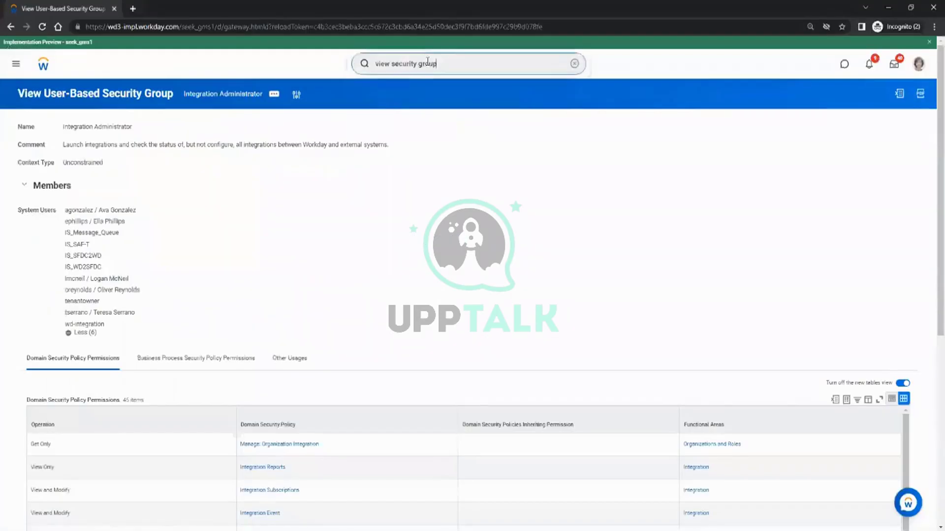
pyautogui.tripleClick(427, 62)
pyautogui.write('itnsy')
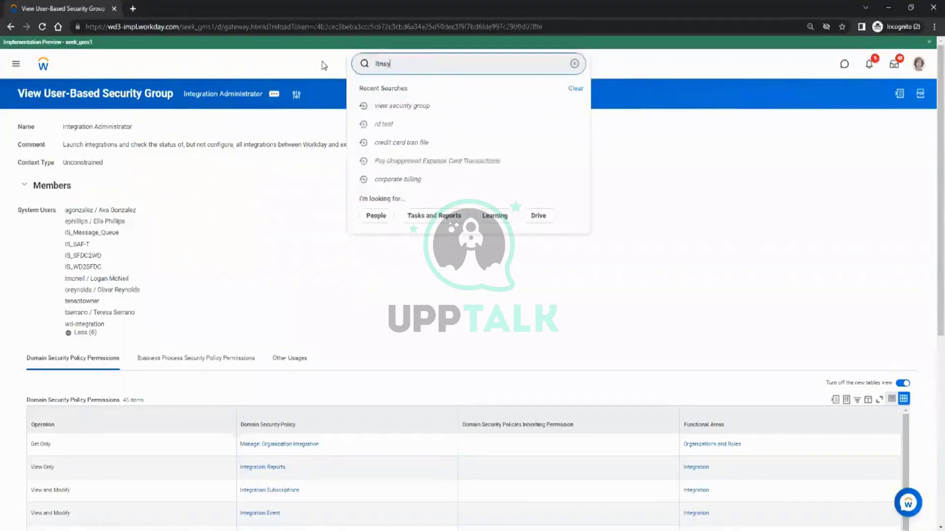
pyautogui.press('BackSpace')
pyautogui.press('BackSpace')
pyautogui.press('BackSpace')
pyautogui.press('BackSpace')
pyautogui.press('BackSpace')
pyautogui.write('in')
pyautogui.press('BackSpace')
pyautogui.press('BackSpace')
pyautogui.write('intsys:int test')
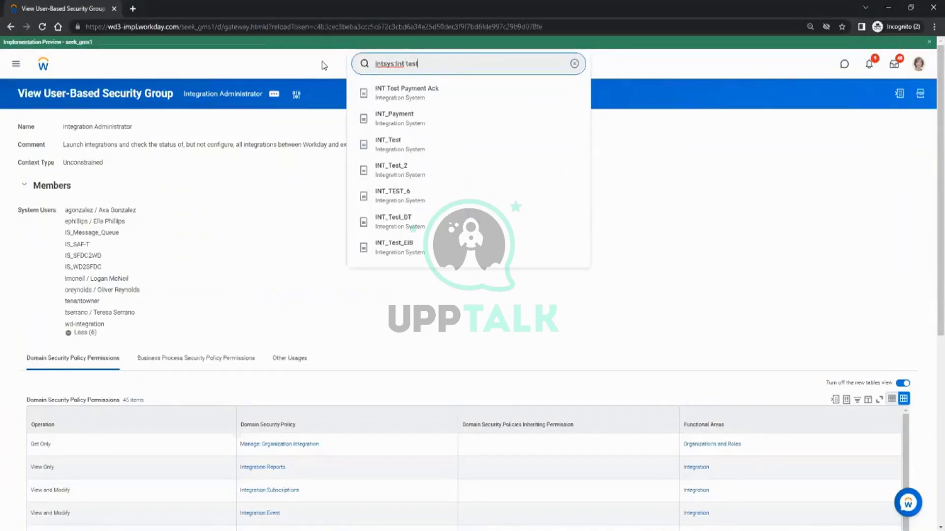
pyautogui.press('Return')
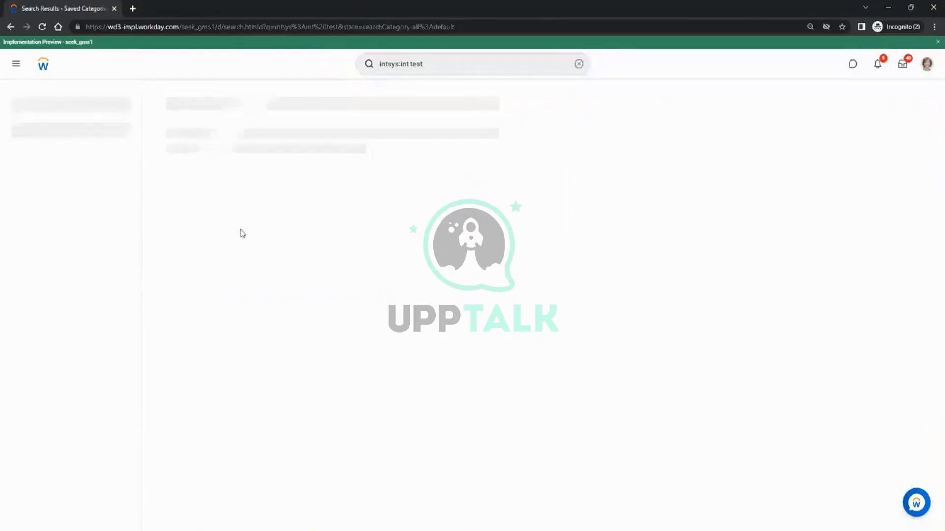
# Step: Open the INT_Test integration system from the search results and duplicate its browser tab
pyautogui.click(192, 160)
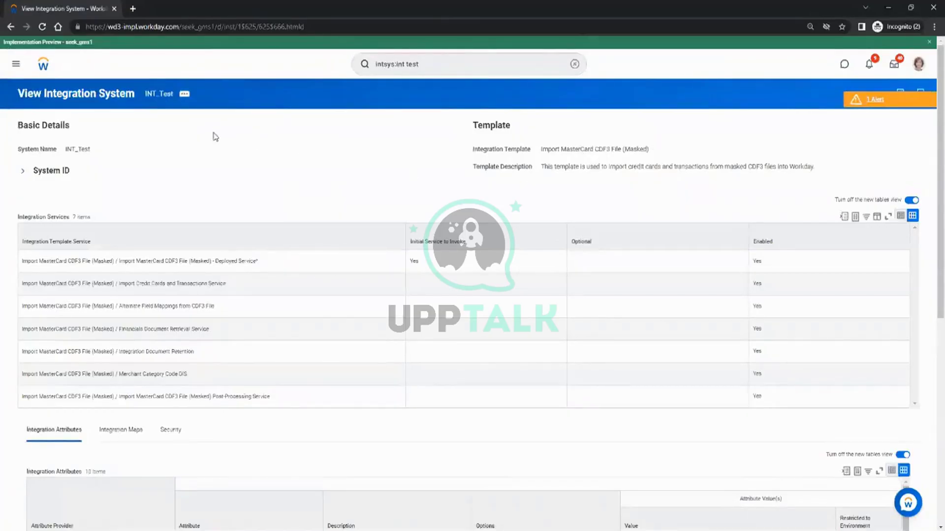
pyautogui.rightClick(64, 7)
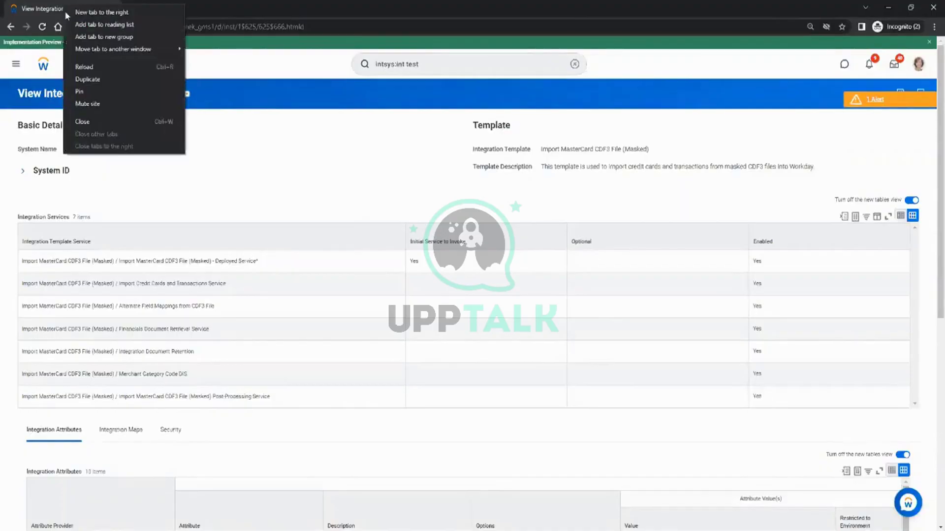
pyautogui.click(88, 79)
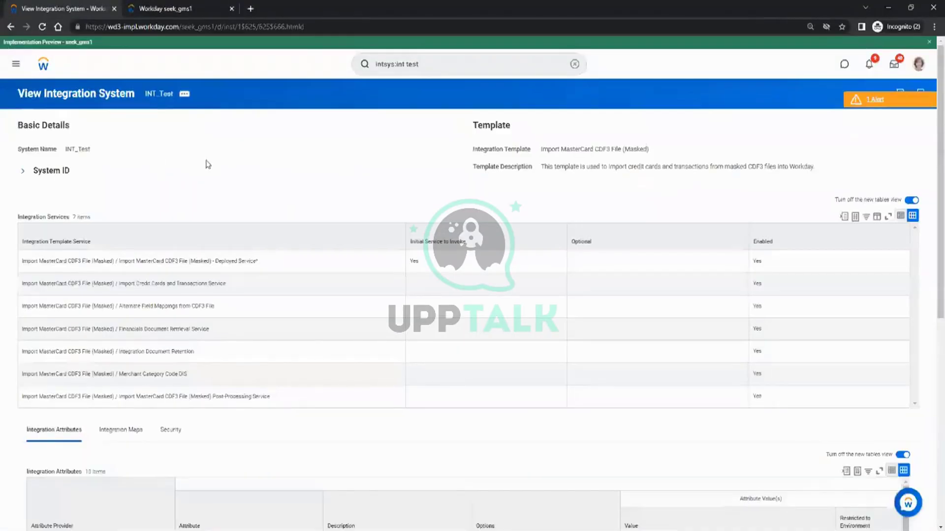
pyautogui.moveTo(542, 149); pyautogui.dragTo(667, 195)
pyautogui.click(566, 151)
pyautogui.moveTo(542, 149); pyautogui.dragTo(649, 149)
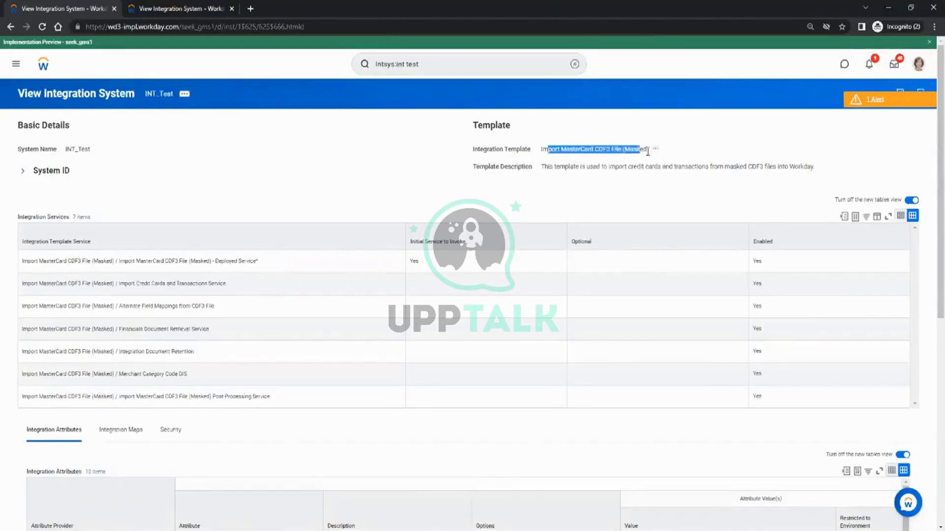
pyautogui.click(591, 194)
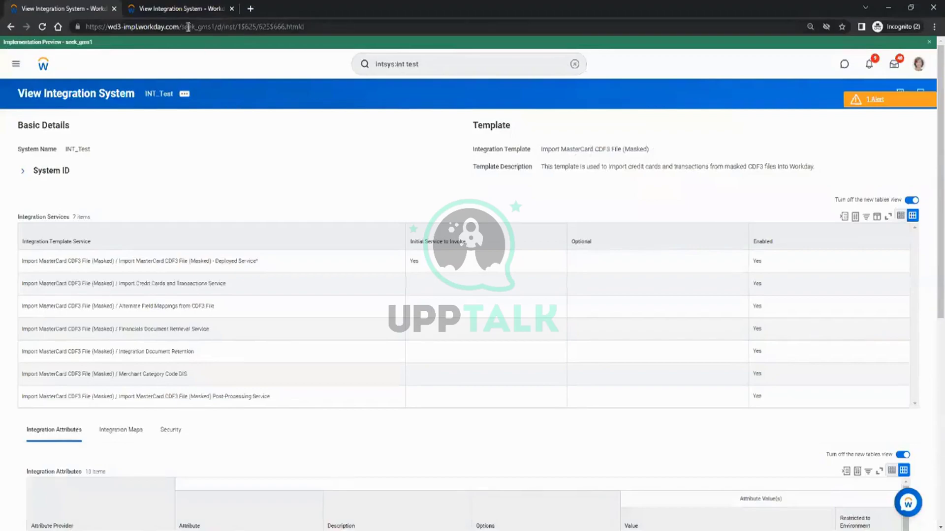
# Step: In the duplicated browser tab, search Workday for "create integrat sys user"
pyautogui.click(176, 8)
pyautogui.hotkey('alt', 'Tab')
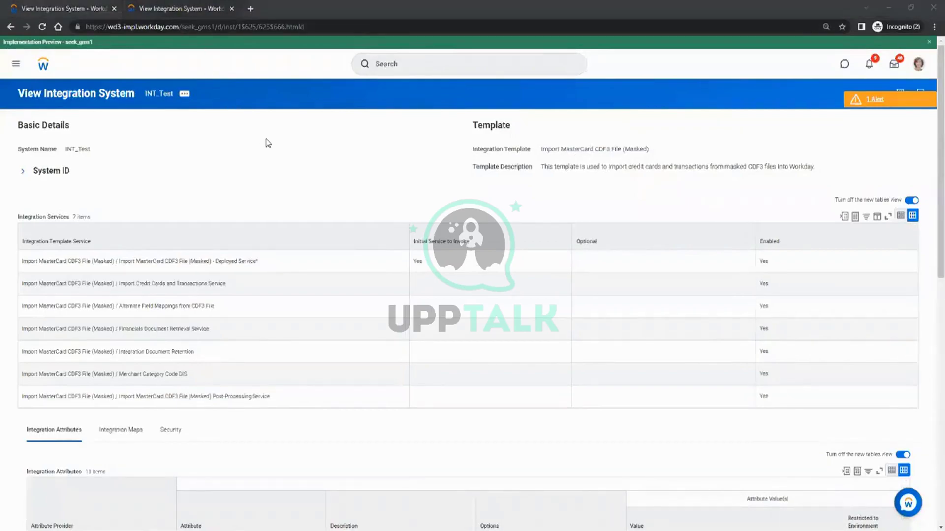
pyautogui.hotkey('alt', 'Tab')
pyautogui.click(441, 64)
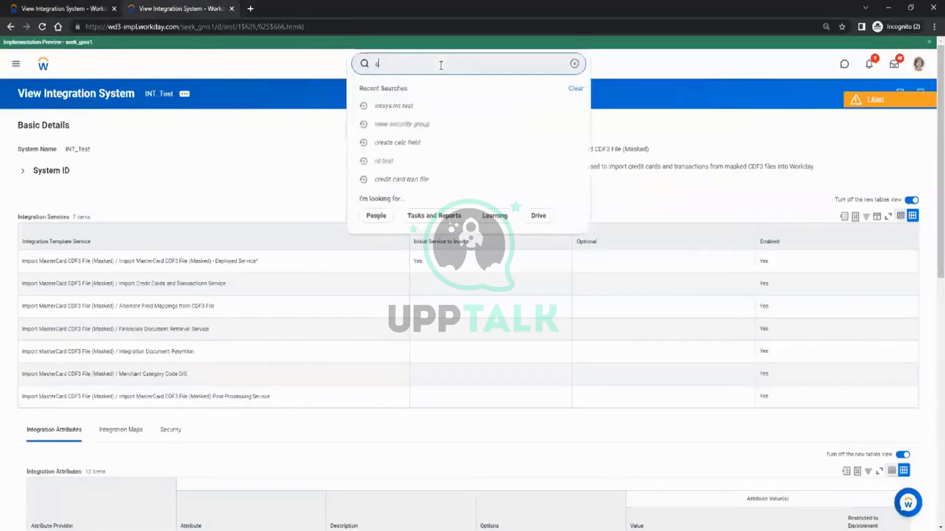
pyautogui.write('create integ')
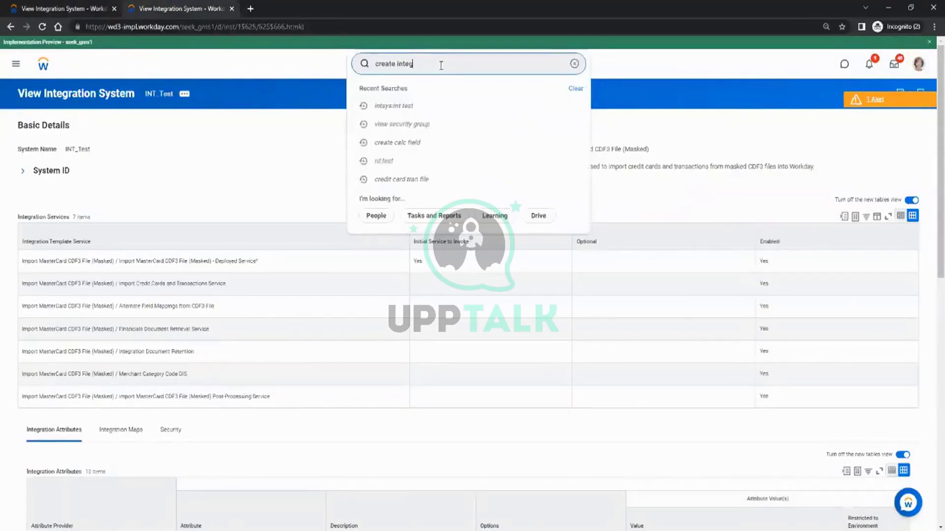
pyautogui.write('ratl sys user')
pyautogui.press('Return')
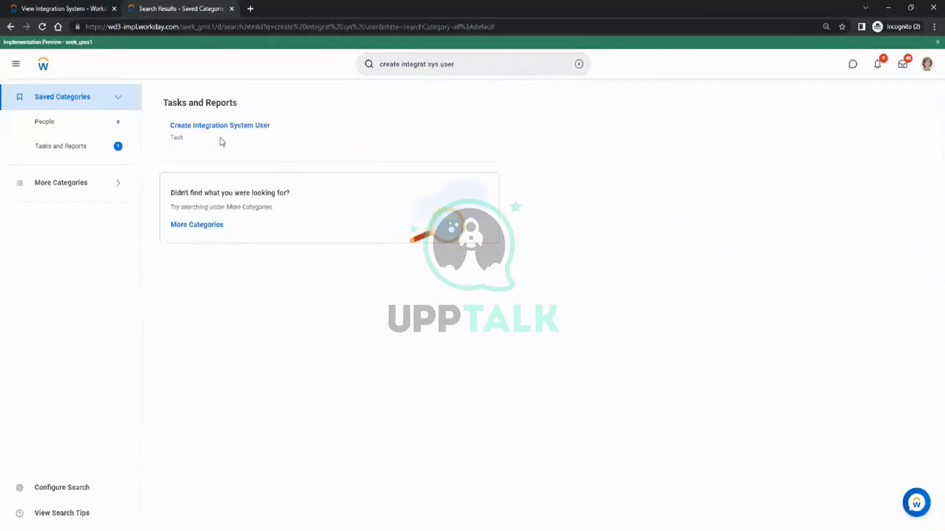
# Step: Open the Create Integration System User task, enter the user name ISU_Test, and fill in and verify the new account password
pyautogui.click(216, 127)
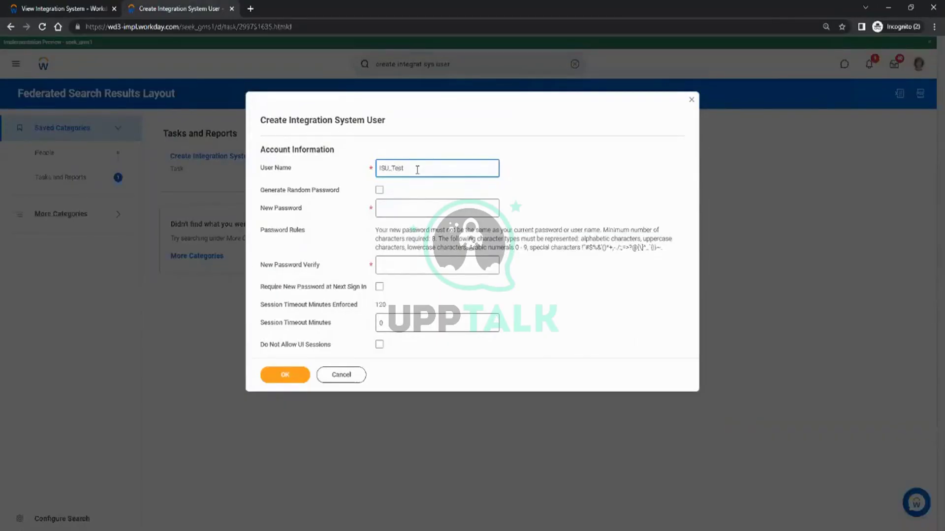
pyautogui.click(390, 203)
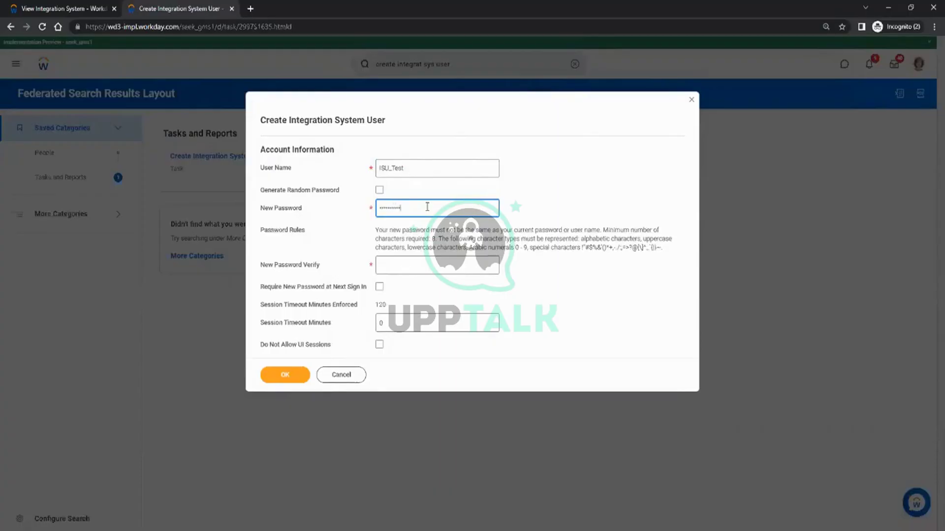
pyautogui.press('Tab')
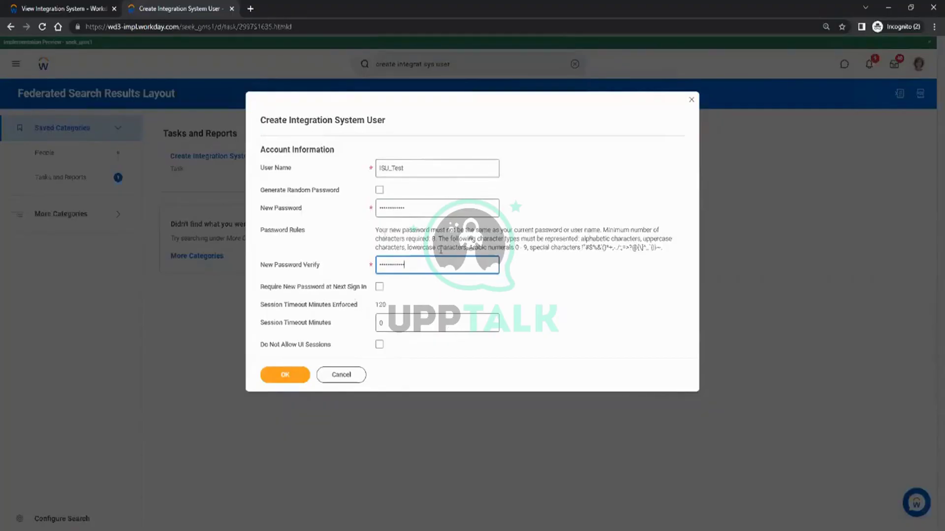
pyautogui.click(294, 378)
# Step: Enable Do Not Allow UI Sessions for ISU_Test and submit the new integration system user
pyautogui.moveTo(261, 346); pyautogui.dragTo(333, 349)
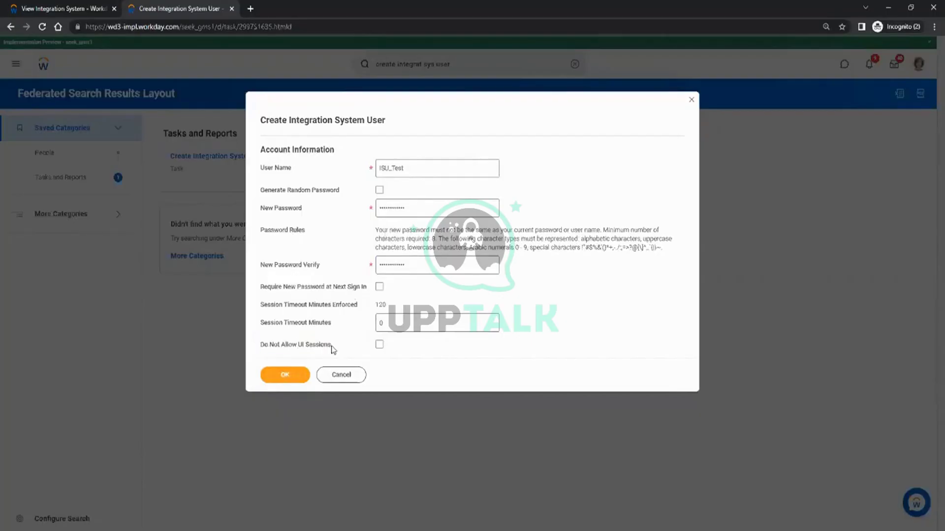
pyautogui.click(379, 345)
pyautogui.click(406, 173)
pyautogui.moveTo(265, 346); pyautogui.dragTo(347, 348)
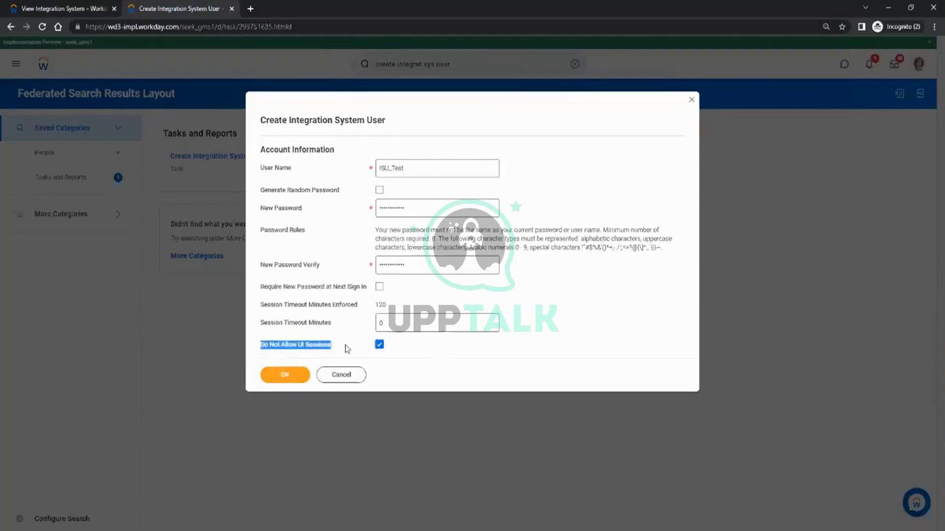
pyautogui.click(396, 172)
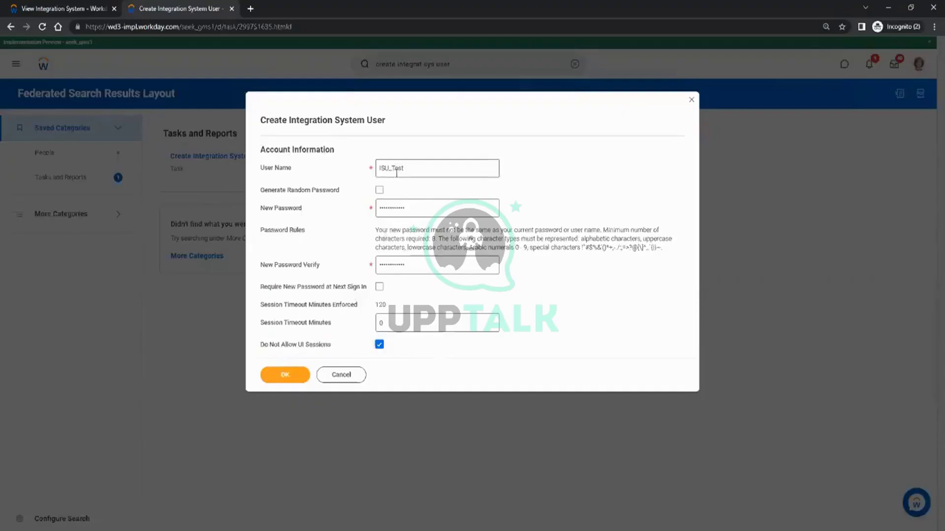
pyautogui.moveTo(419, 168); pyautogui.dragTo(340, 168)
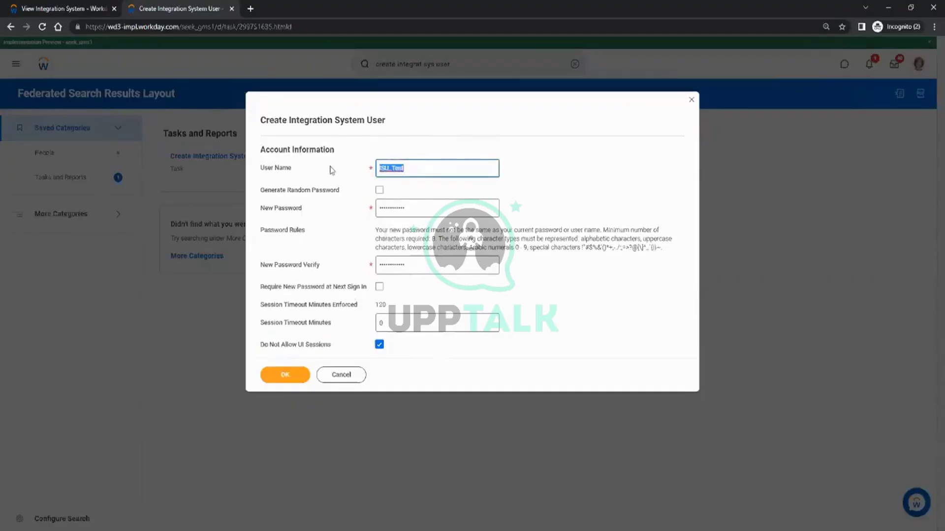
pyautogui.click(333, 171)
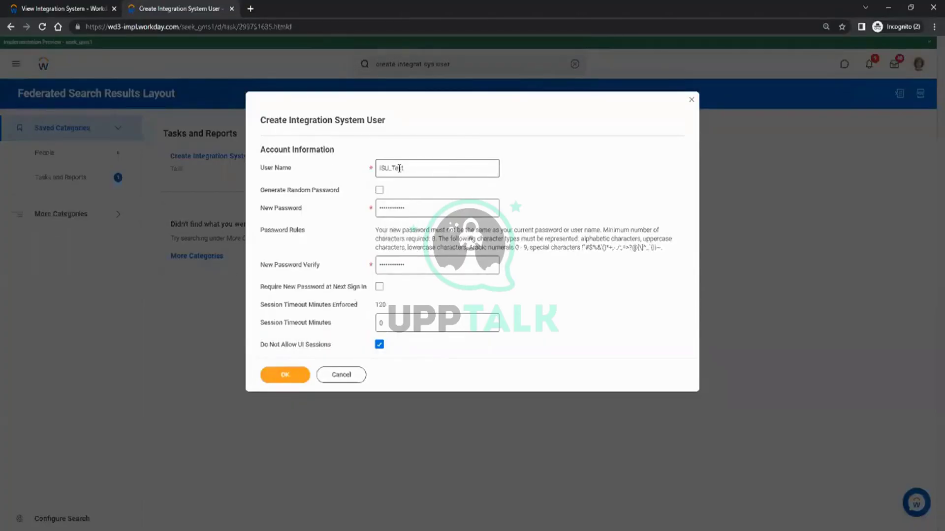
pyautogui.click(392, 212)
pyautogui.click(286, 377)
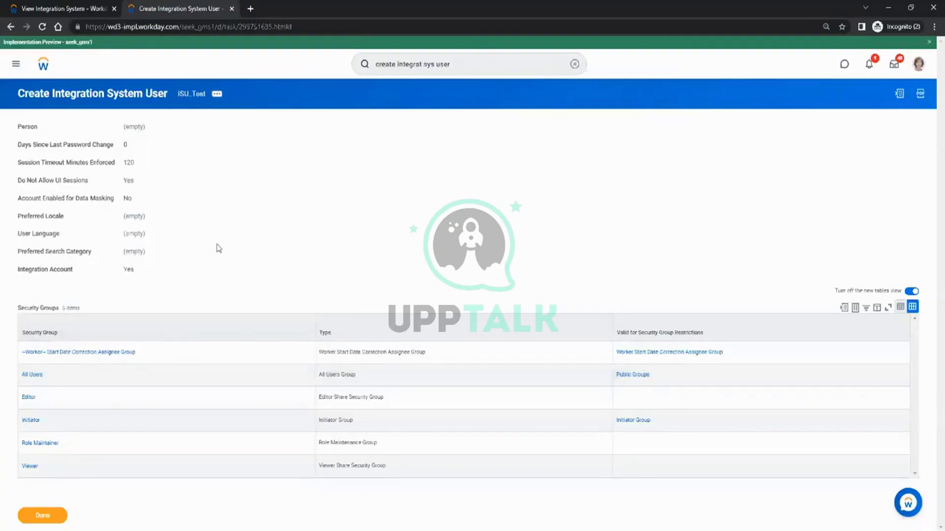
# Step: Switch to the Paint outline and draw a green pencil check mark beside item 1, Create Integration System User (ISU)
pyautogui.hotkey('alt', 'Tab')
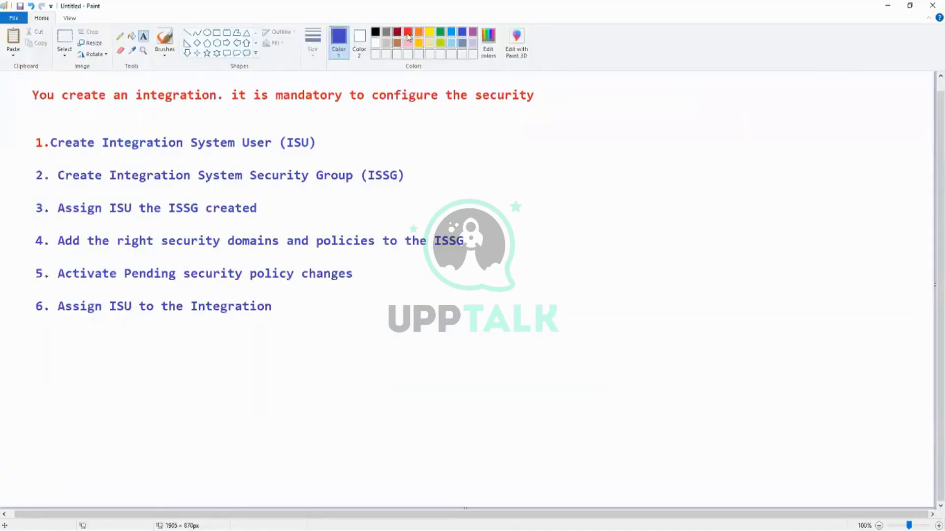
pyautogui.click(440, 32)
pyautogui.click(188, 32)
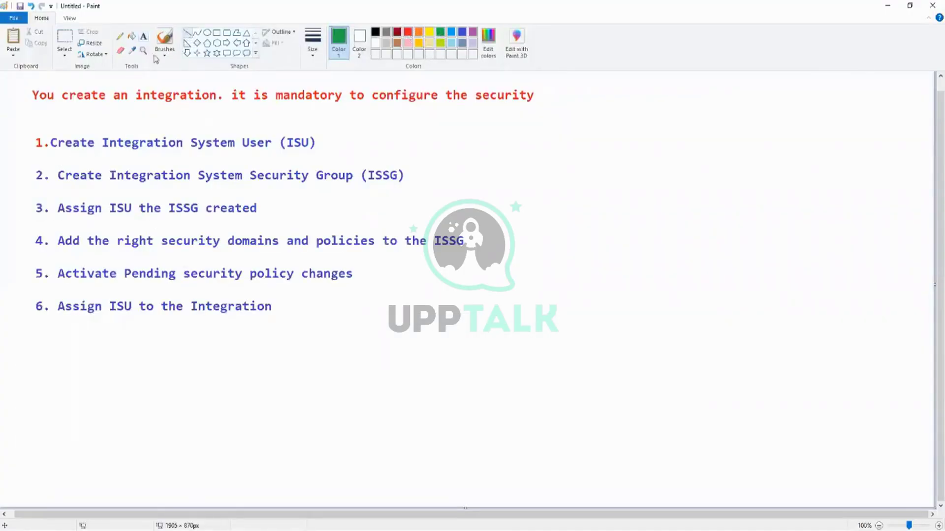
pyautogui.click(120, 37)
pyautogui.moveTo(21, 143); pyautogui.dragTo(93, 119)
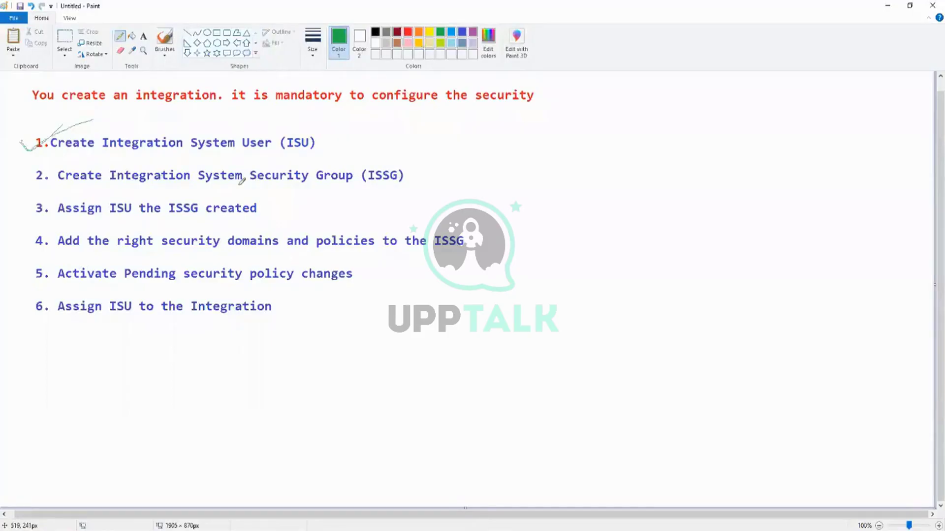
# Step: Return to Workday in the browser, duplicate the Create Integration System User tab and cancel the blank form in the copy
pyautogui.hotkey('alt', 'Tab')
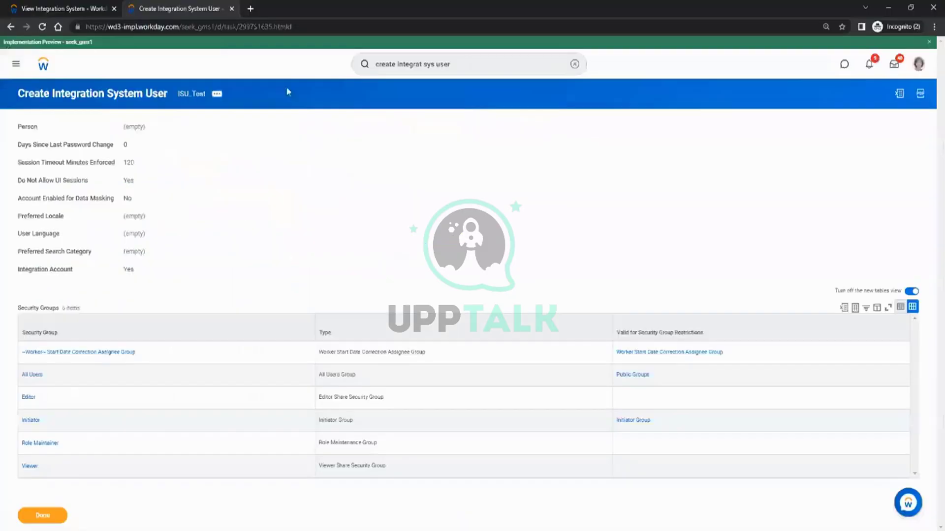
pyautogui.rightClick(171, 22)
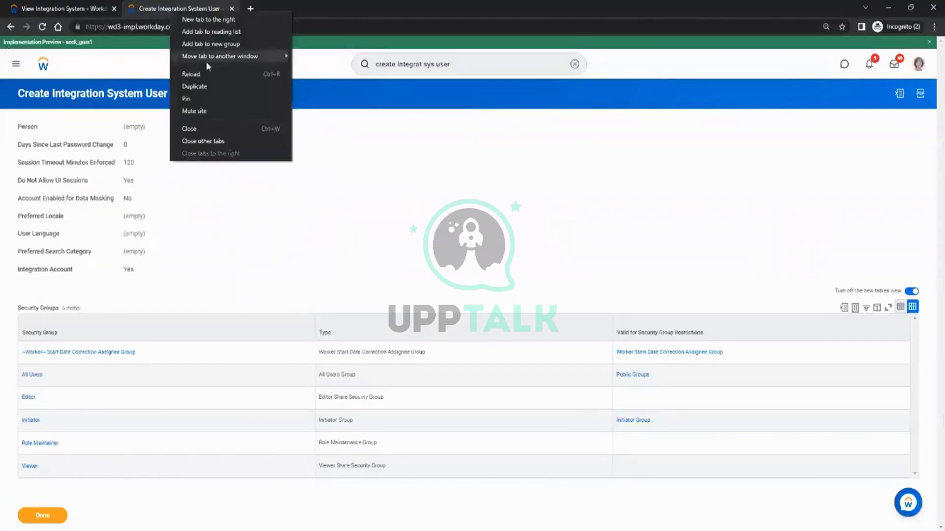
pyautogui.click(207, 73)
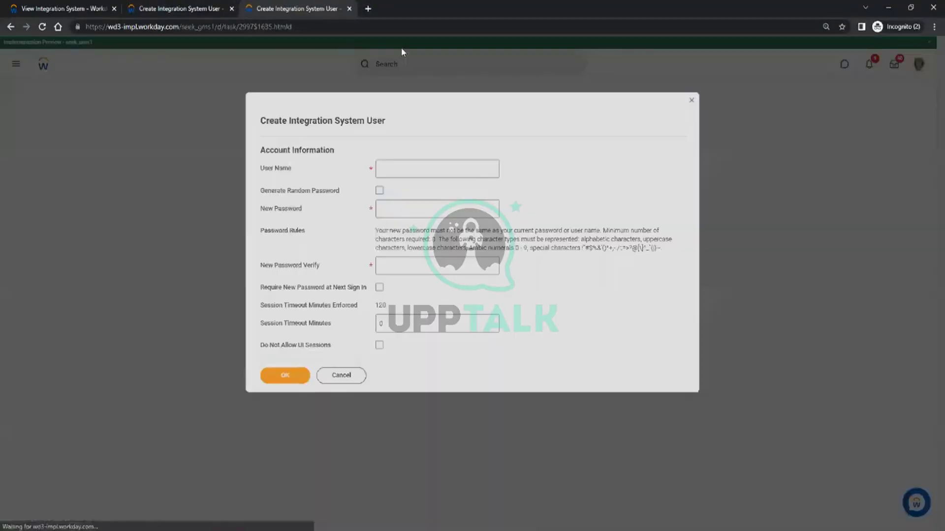
pyautogui.click(348, 375)
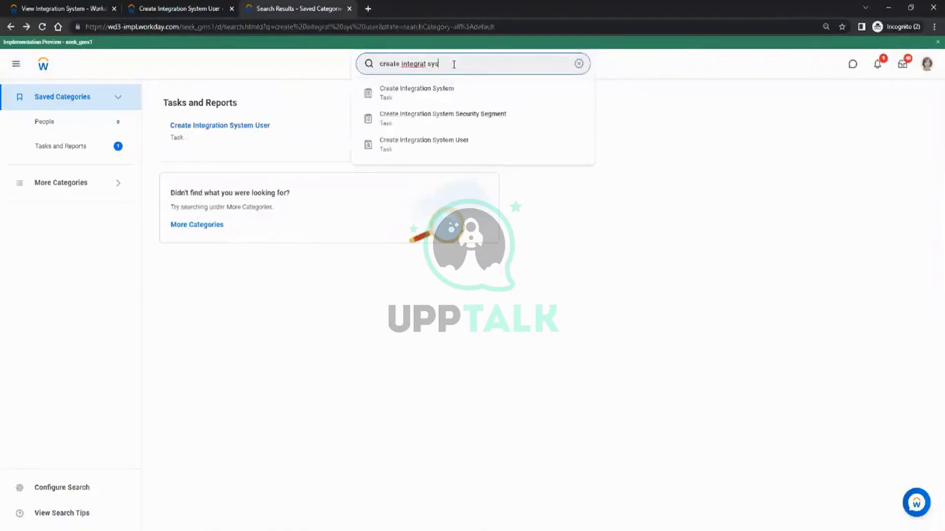
# Step: Change the search query to "create sec group" and run the search
pyautogui.press('BackSpace')
pyautogui.press('BackSpace')
pyautogui.press('BackSpace')
pyautogui.press('BackSpace')
pyautogui.press('BackSpace')
pyautogui.press('BackSpace')
pyautogui.press('BackSpace')
pyautogui.press('BackSpace')
pyautogui.press('BackSpace')
pyautogui.press('BackSpace')
pyautogui.write('sec group')
pyautogui.press('Return')
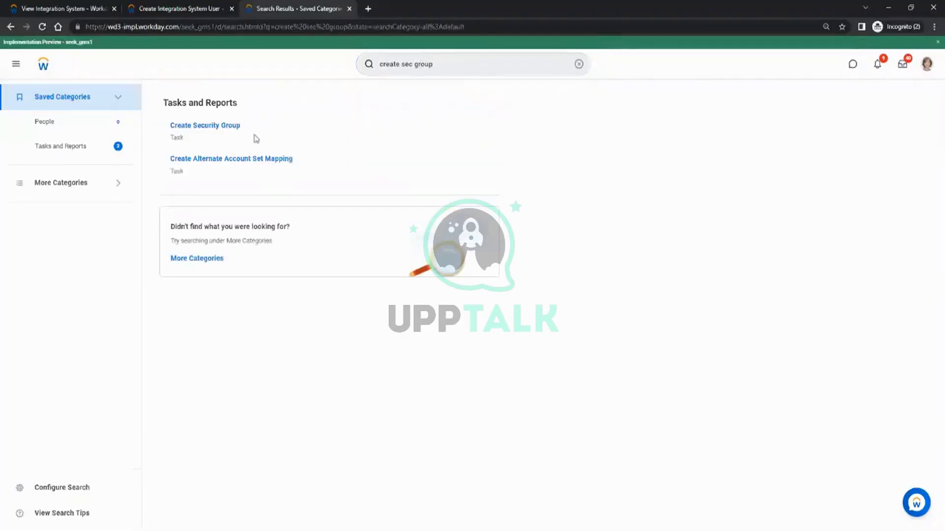
# Step: Open the Create Security Group task and set the tenanted security group type to Integration System Security Group (Unconstrained)
pyautogui.click(217, 125)
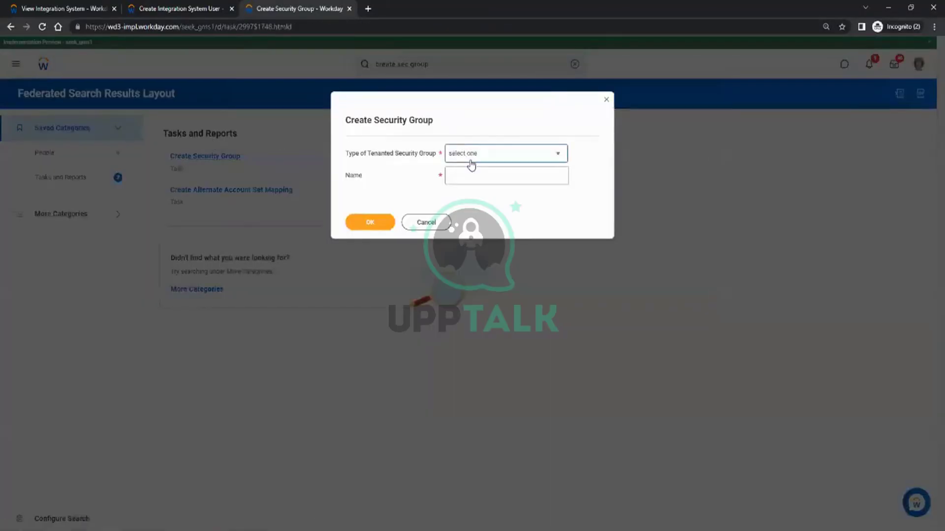
pyautogui.click(472, 165)
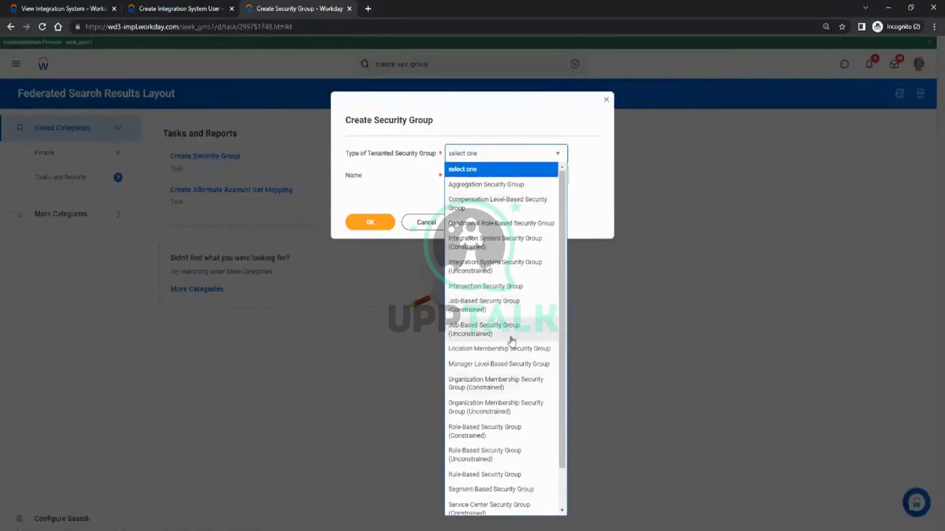
pyautogui.scroll(-1, 535, 348)
pyautogui.scroll(1, 509, 359)
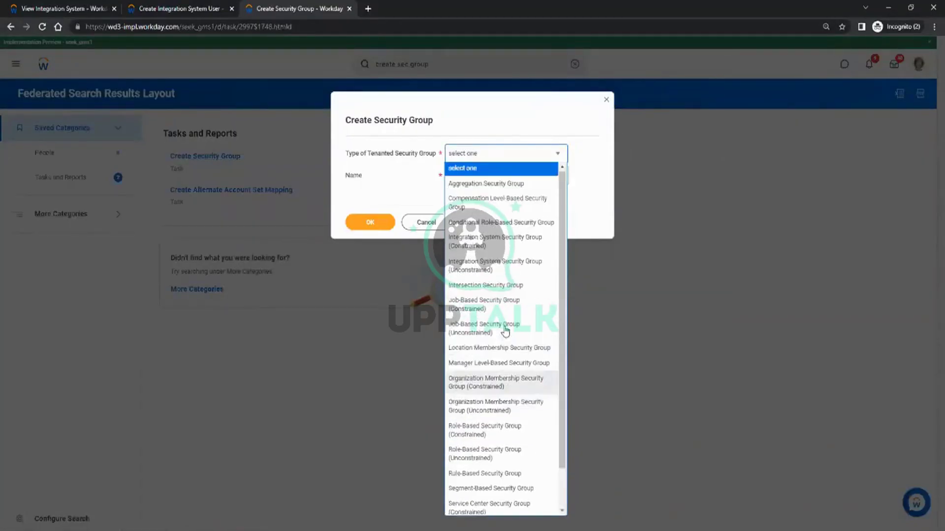
pyautogui.click(492, 266)
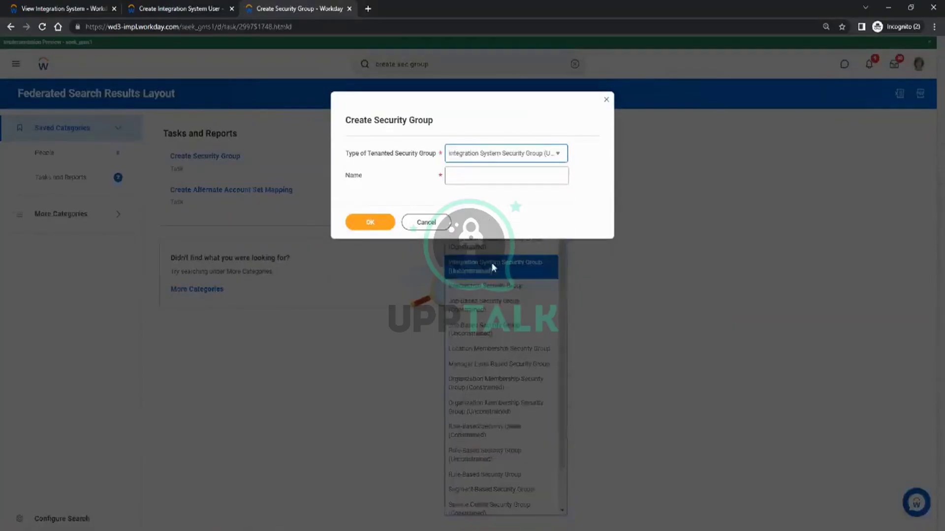
pyautogui.click(557, 153)
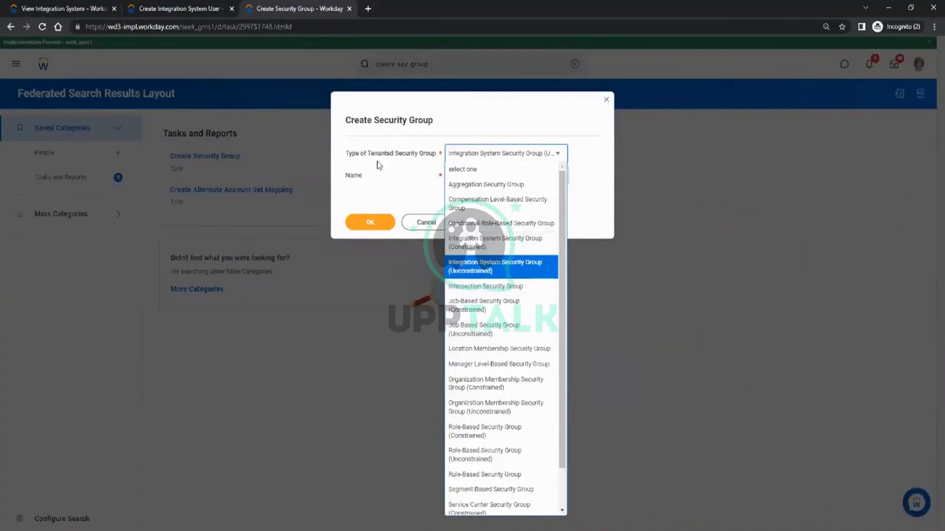
pyautogui.click(397, 173)
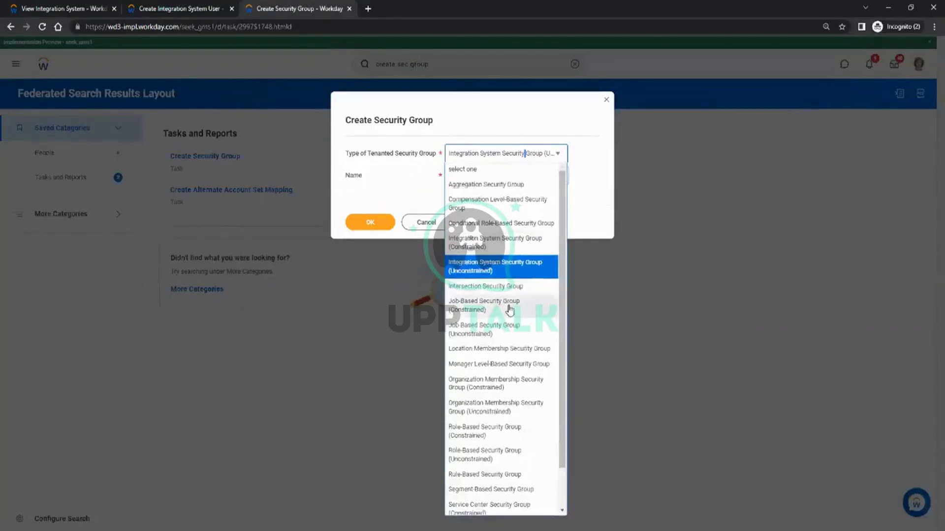
pyautogui.click(400, 183)
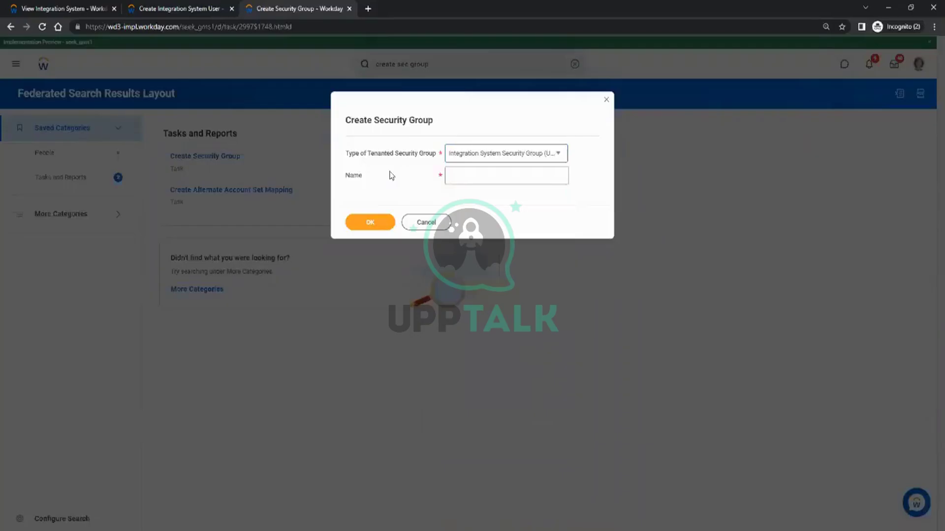
# Step: Name the security group ISSG_Test, create it, and save its details with Integration System Users left empty
pyautogui.click(500, 181)
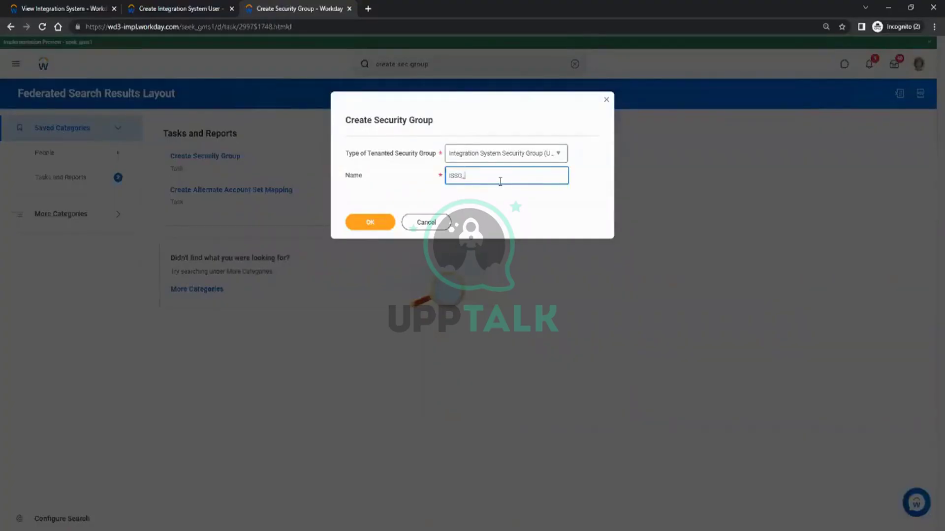
pyautogui.click(384, 226)
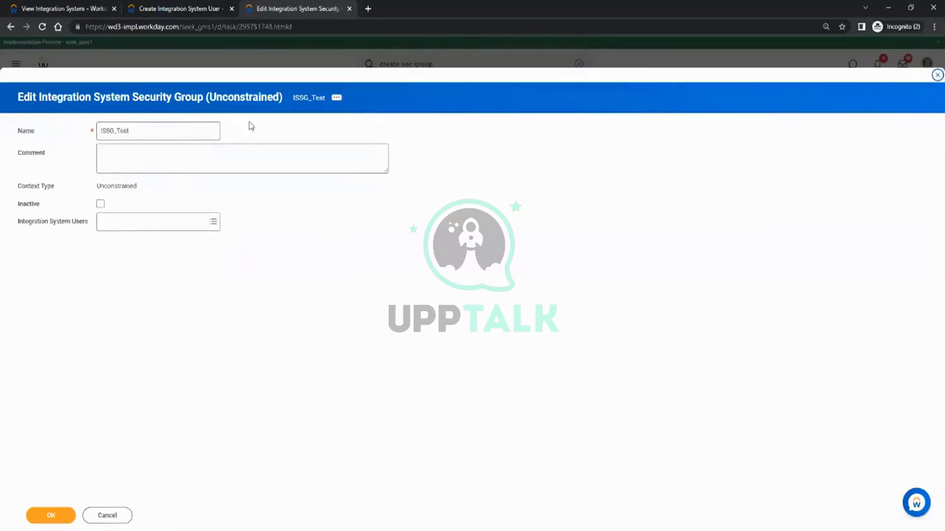
pyautogui.click(52, 516)
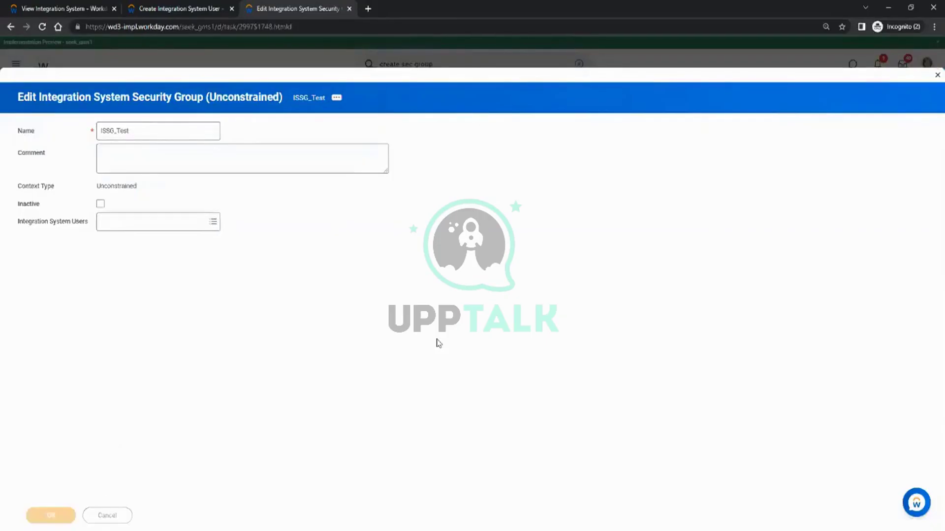
pyautogui.click(47, 516)
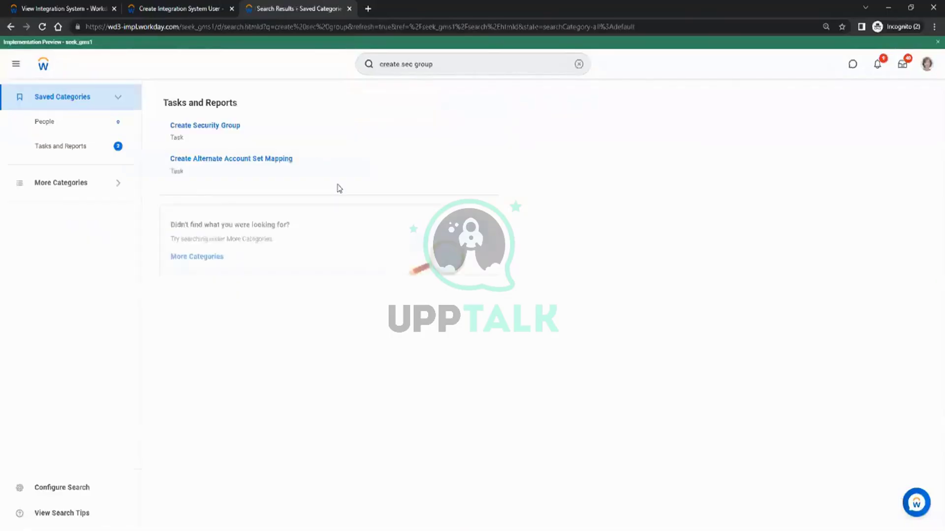
# Step: Search for "view sec group" and open the View Security Group report for ISSG_Test
pyautogui.doubleClick(383, 63)
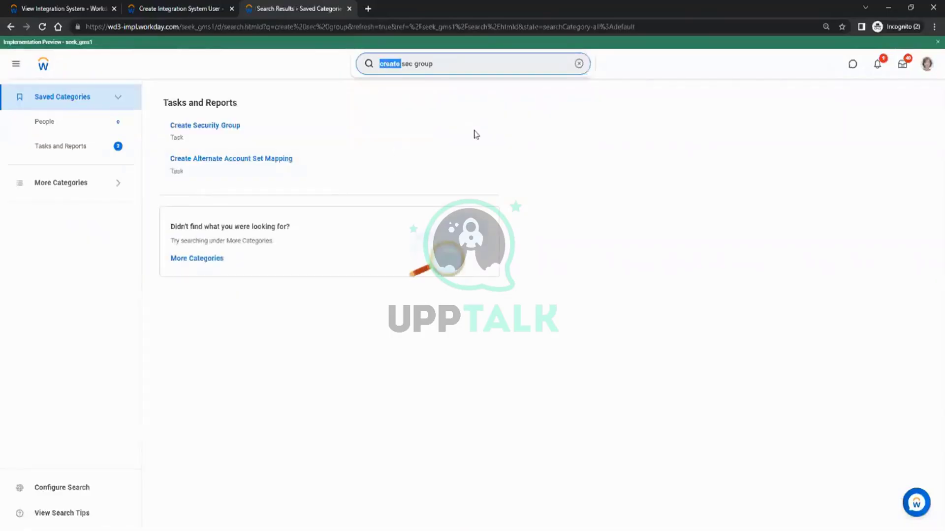
pyautogui.write('view')
pyautogui.press('Return')
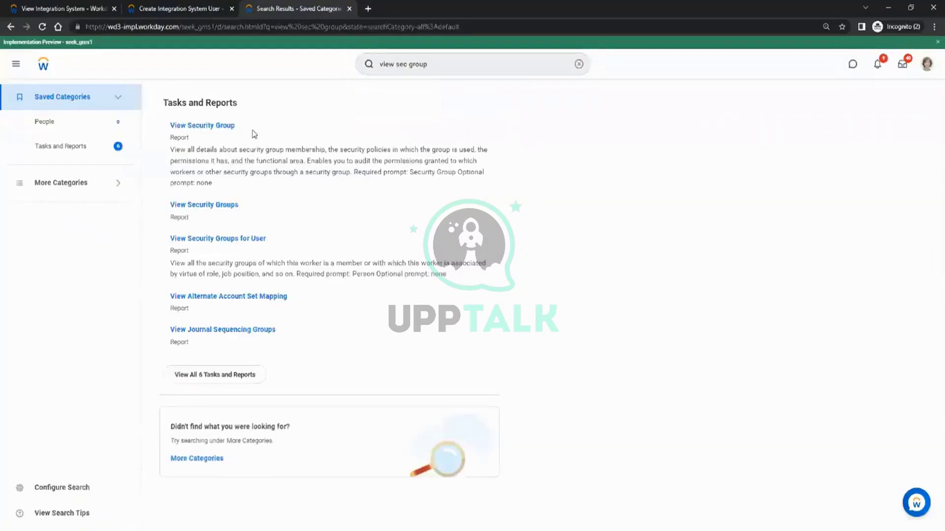
pyautogui.click(226, 127)
pyautogui.click(411, 156)
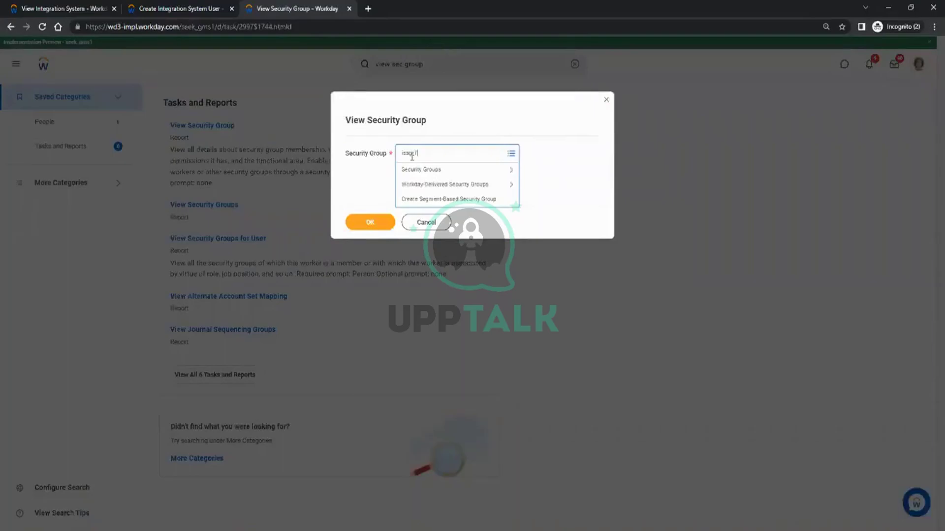
pyautogui.write('issgTest')
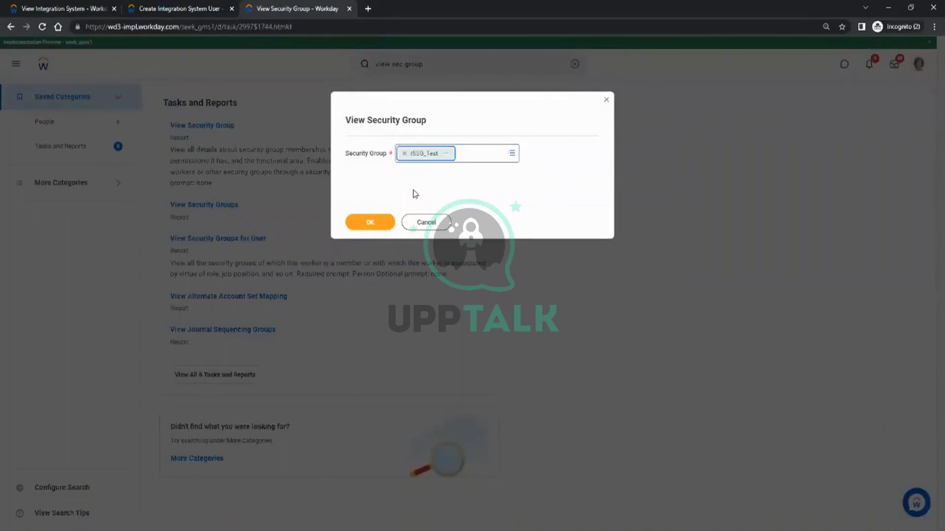
pyautogui.click(373, 224)
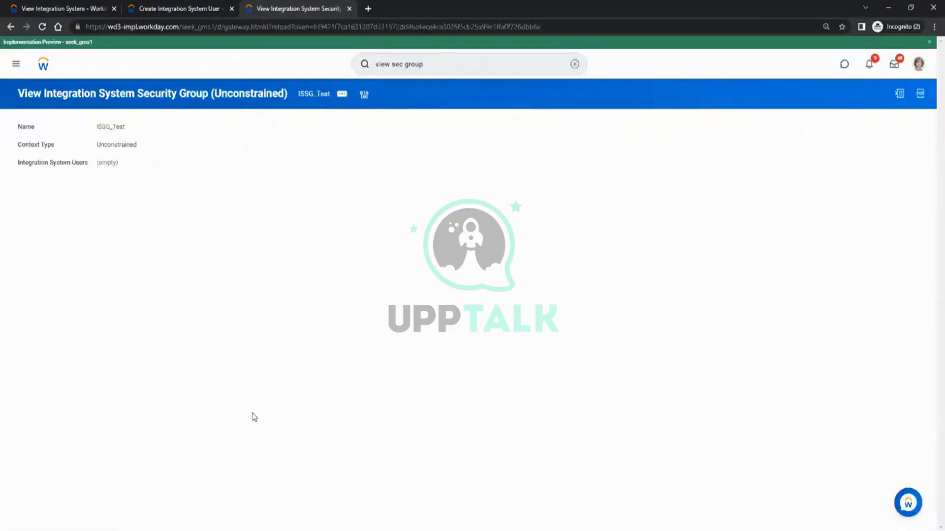
# Step: Switch to Paint, draw a green check mark beside item 2 about creating the ISSG, and return to Workday
pyautogui.hotkey('alt', 'Tab')
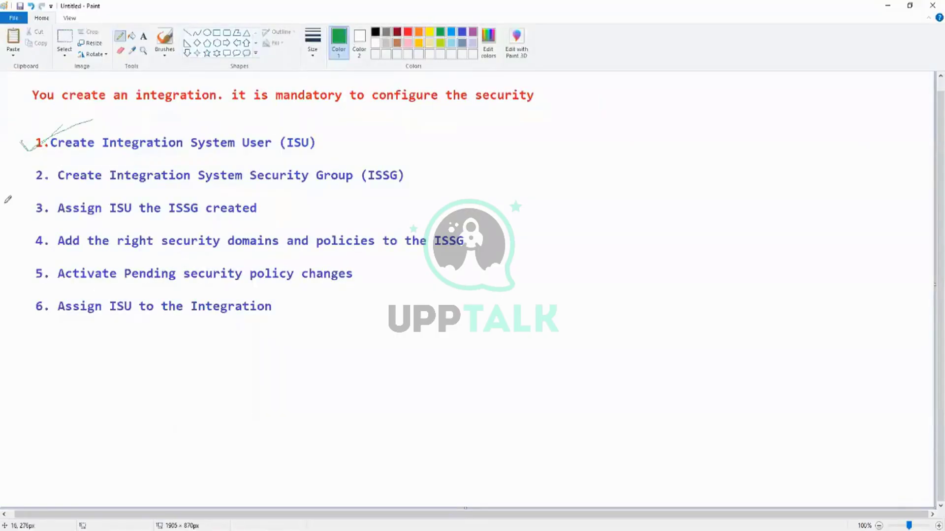
pyautogui.moveTo(13, 179); pyautogui.dragTo(59, 166)
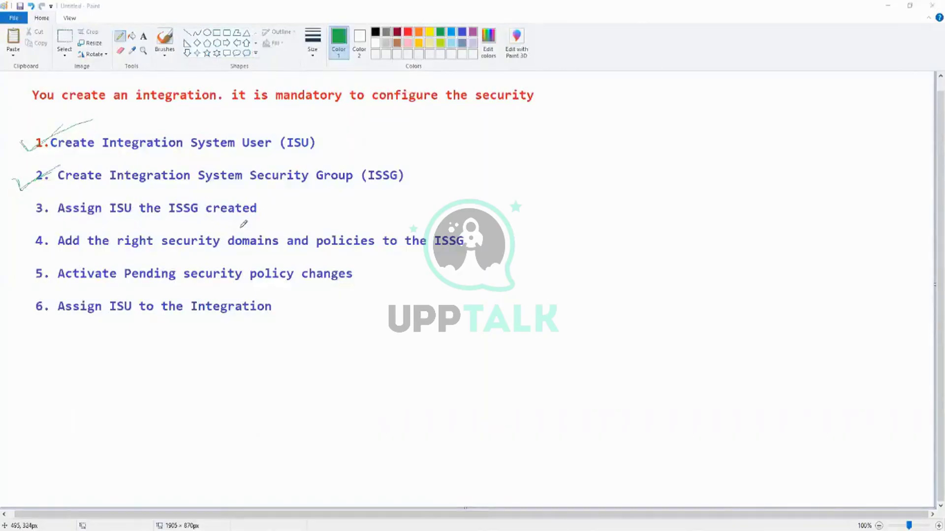
pyautogui.hotkey('alt', 'Tab')
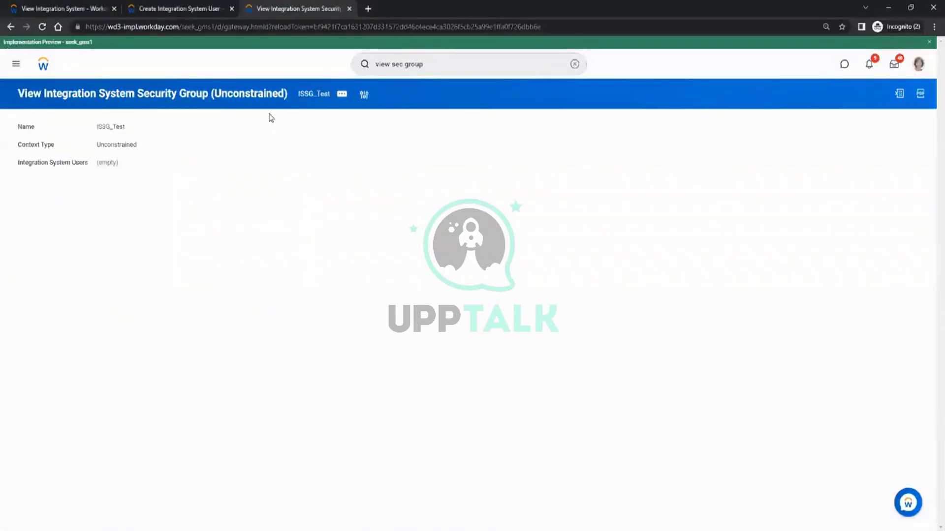
# Step: Open the Assign Integration System Security Groups task for the integration system user ISU_Test
pyautogui.click(193, 10)
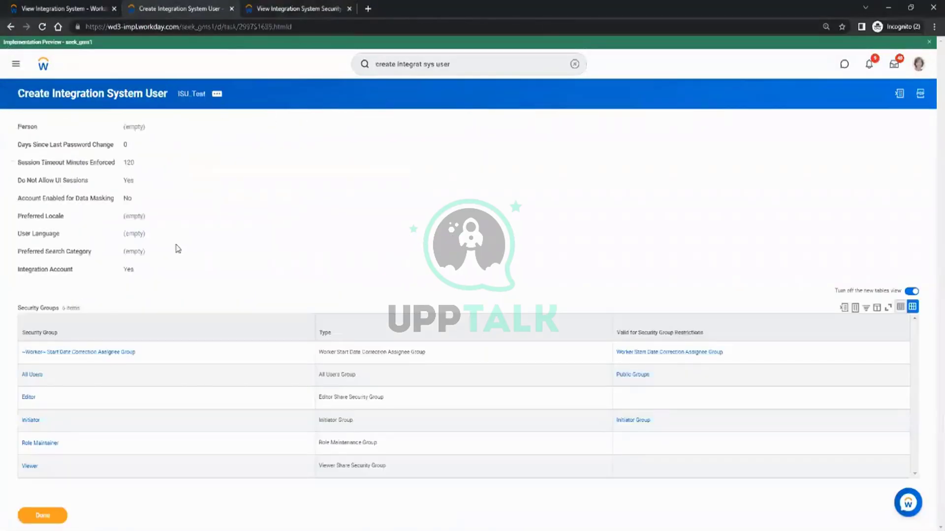
pyautogui.click(282, 8)
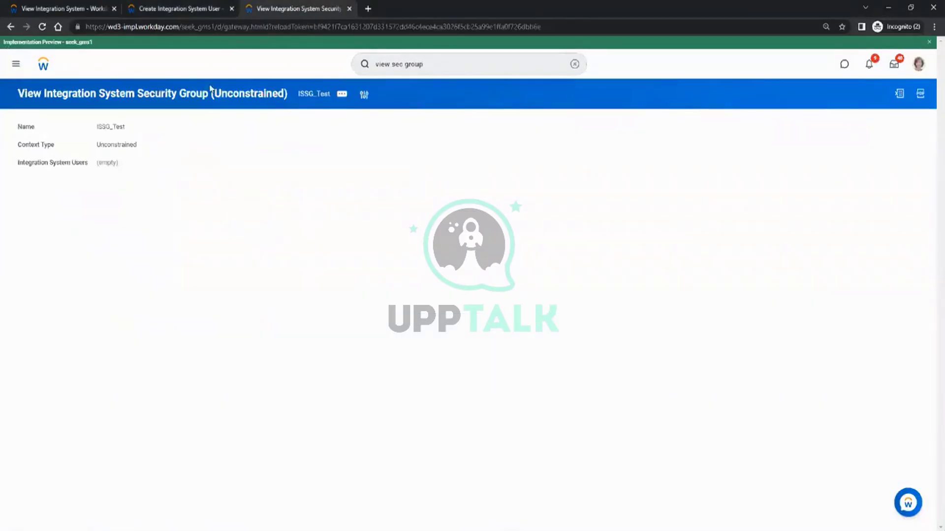
pyautogui.click(179, 8)
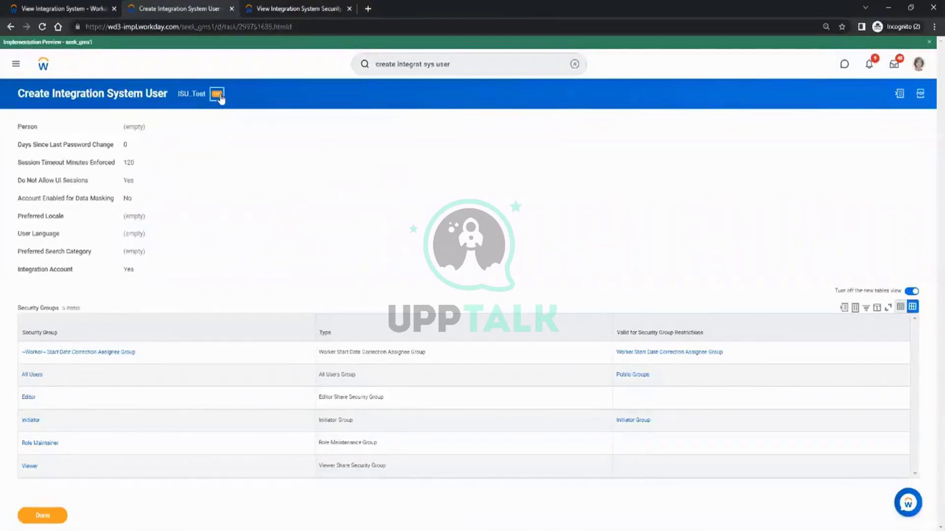
pyautogui.click(217, 95)
pyautogui.moveTo(248, 212)
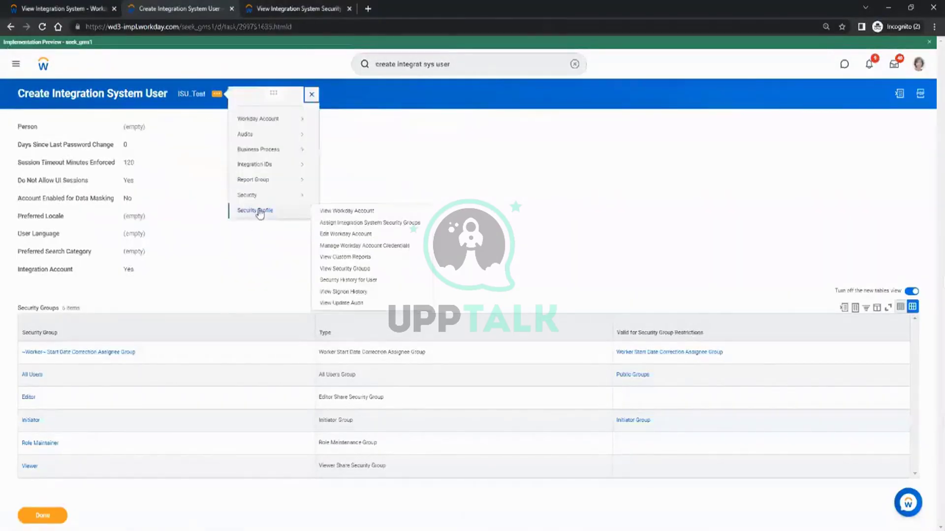
pyautogui.click(361, 226)
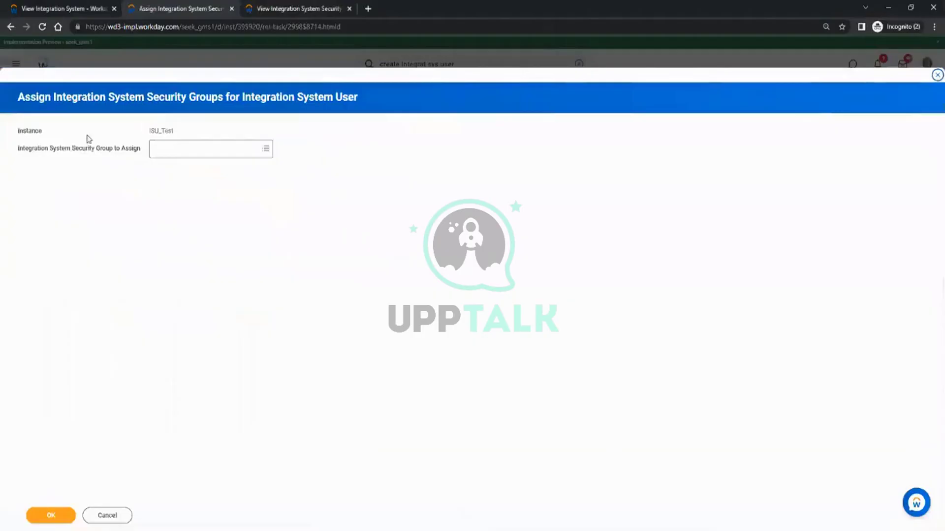
# Step: Select ISSG_Test as the Integration System Security Group to Assign for ISU_Test
pyautogui.click(200, 151)
pyautogui.write('is')
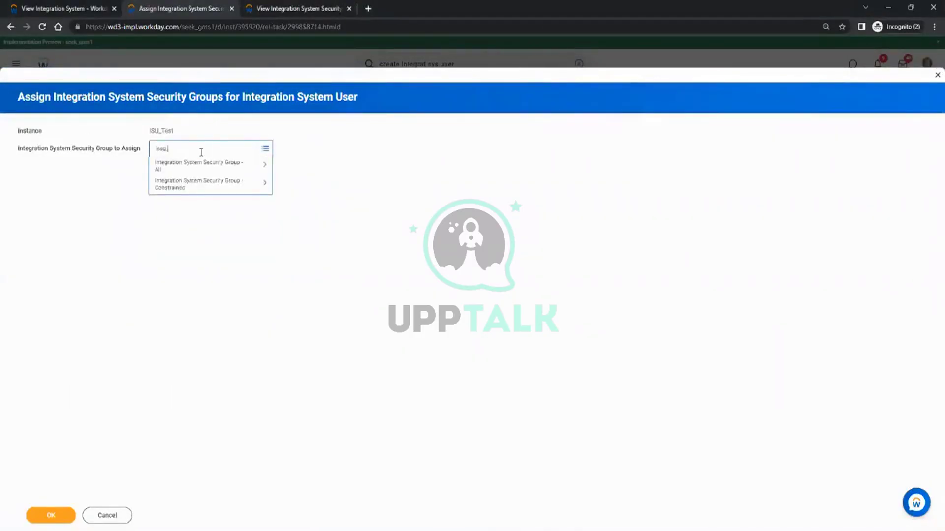
pyautogui.write('sg_Test')
pyautogui.press('Return')
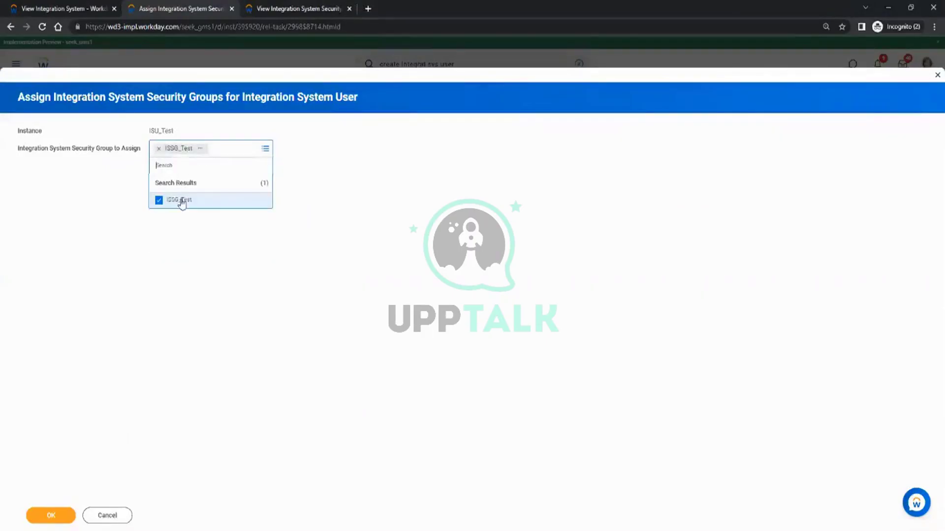
pyautogui.click(190, 222)
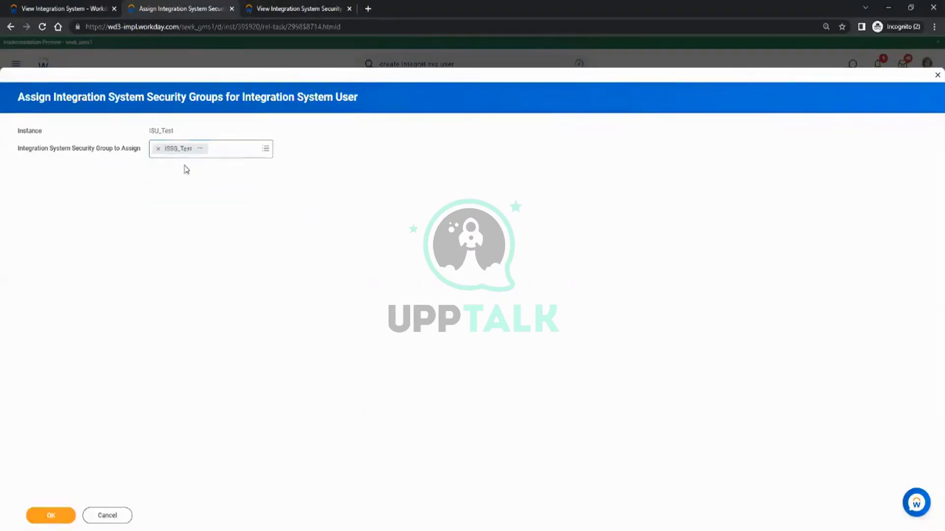
# Step: Clear the ISSG_Test assignment, discarding the changes and the blank Create Integration System User form
pyautogui.click(158, 149)
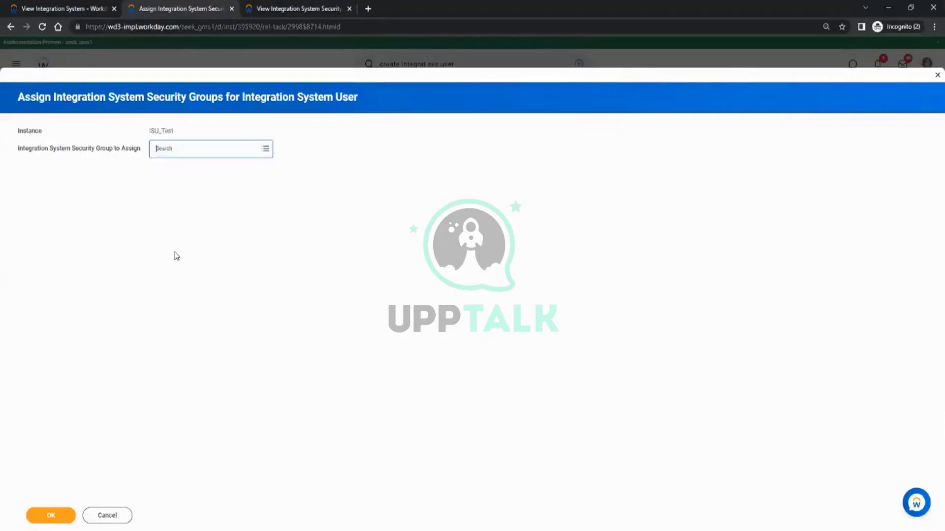
pyautogui.click(112, 518)
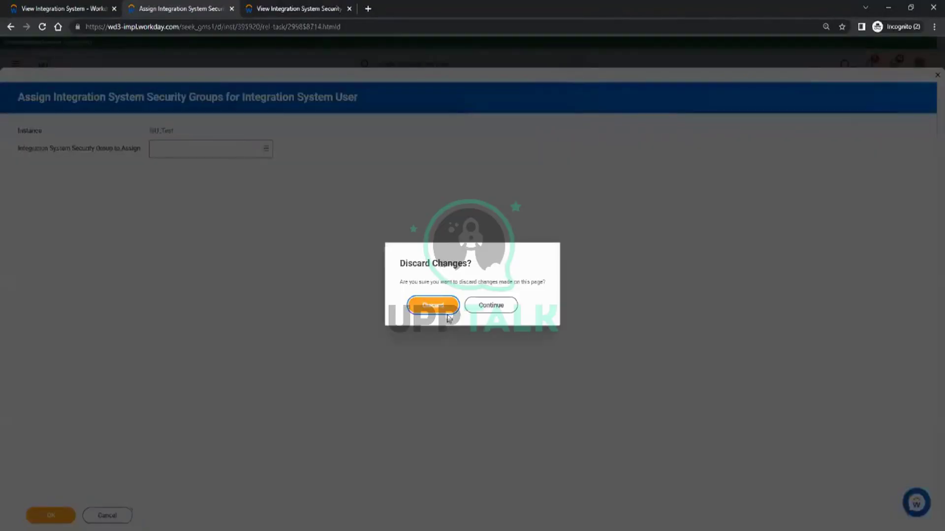
pyautogui.click(449, 317)
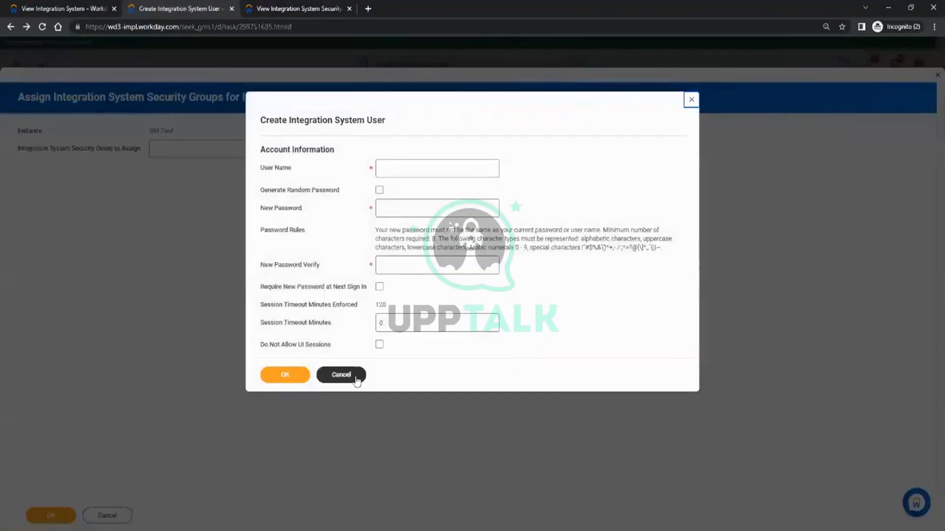
pyautogui.click(357, 381)
# Step: Edit the ISSG_Test security group to add ISU_Test under Integration System Users, and save the change
pyautogui.click(315, 8)
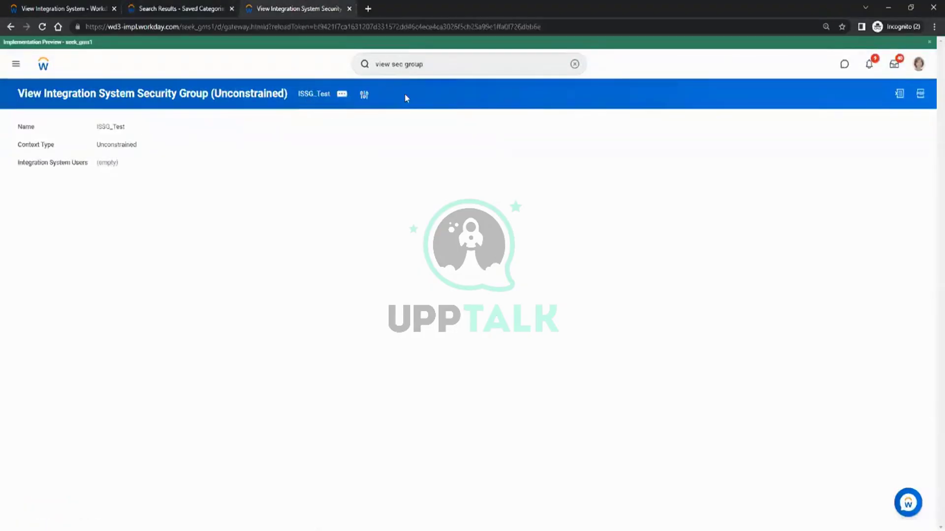
pyautogui.click(344, 94)
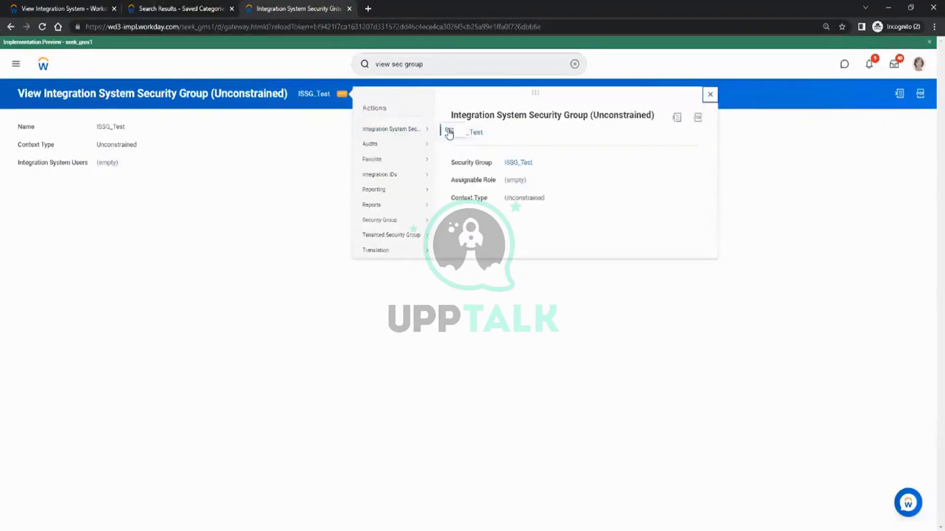
pyautogui.click(446, 132)
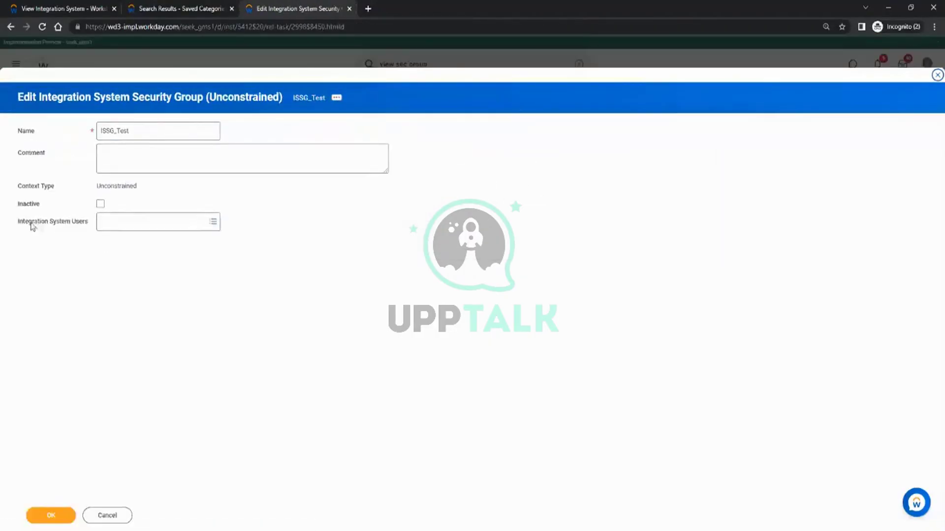
pyautogui.moveTo(19, 222); pyautogui.dragTo(85, 222)
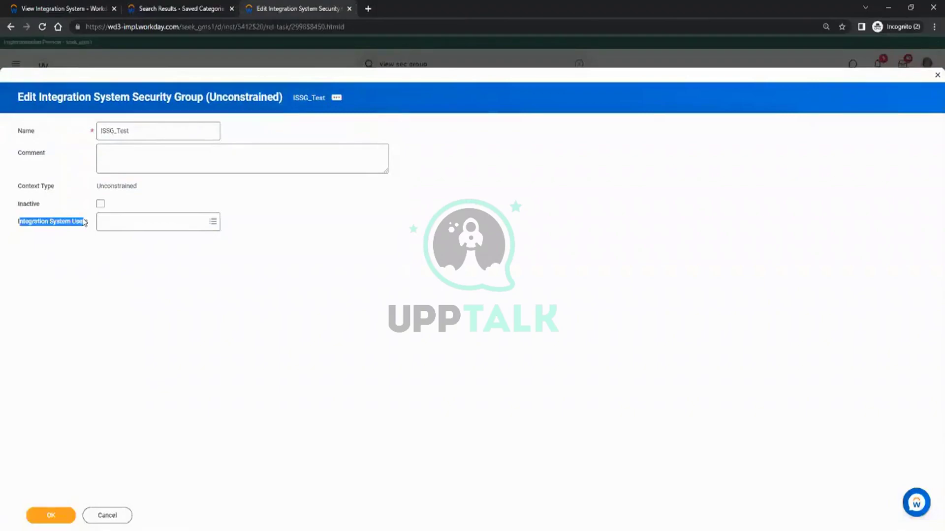
pyautogui.click(127, 221)
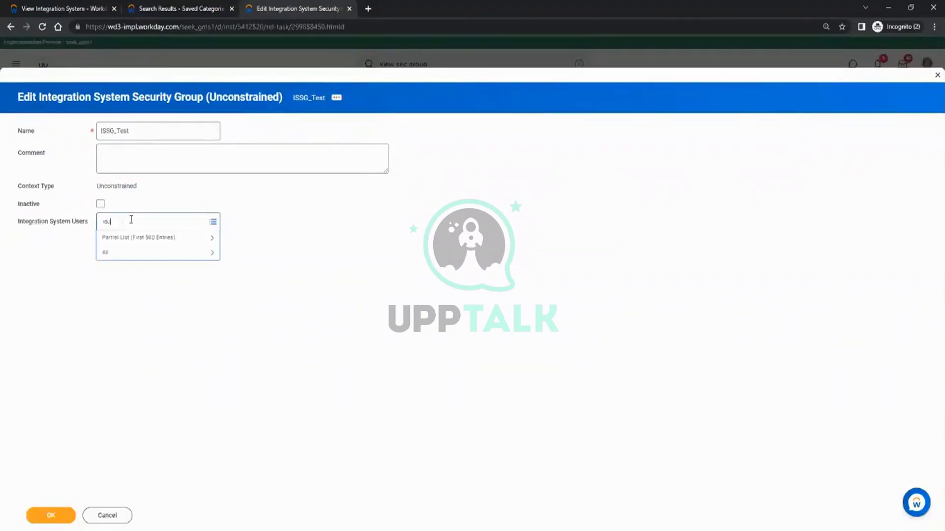
pyautogui.write('isu_Test')
pyautogui.press('Return')
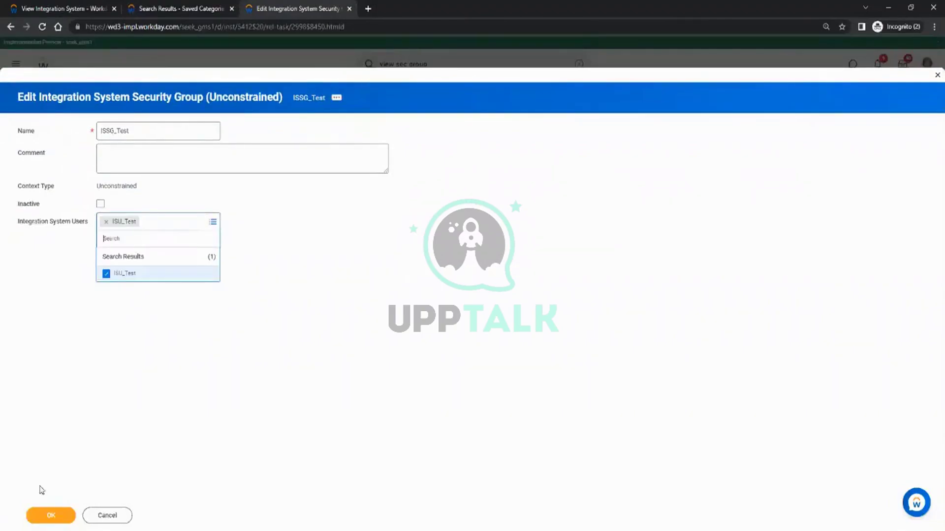
pyautogui.click(51, 515)
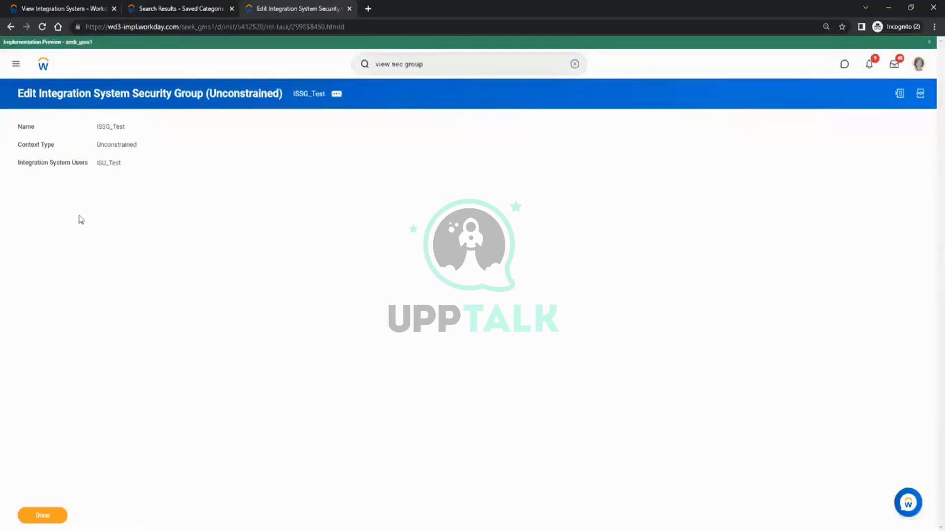
pyautogui.click(39, 514)
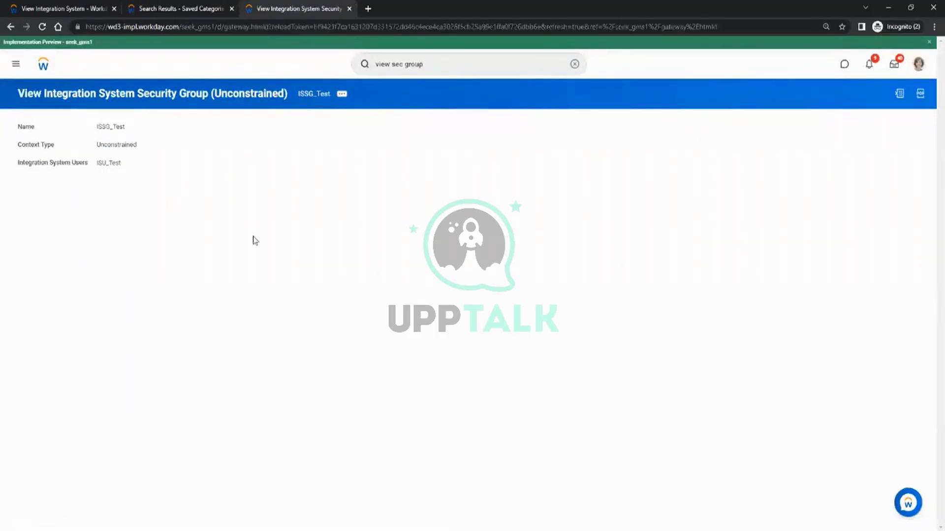
# Step: Reopen the ISSG_Test security group's page and check its Integration System Users entry
pyautogui.click(315, 94)
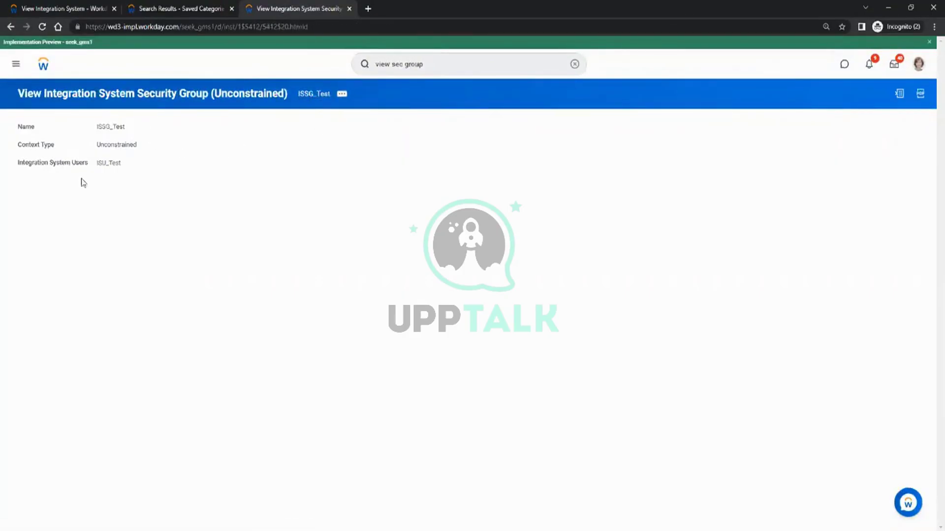
pyautogui.moveTo(98, 165); pyautogui.dragTo(147, 170)
pyautogui.click(218, 196)
# Step: Switch to Paint, draw a green check mark beside item 3 and outline item 4 about security domains and policies
pyautogui.hotkey('alt', 'Tab')
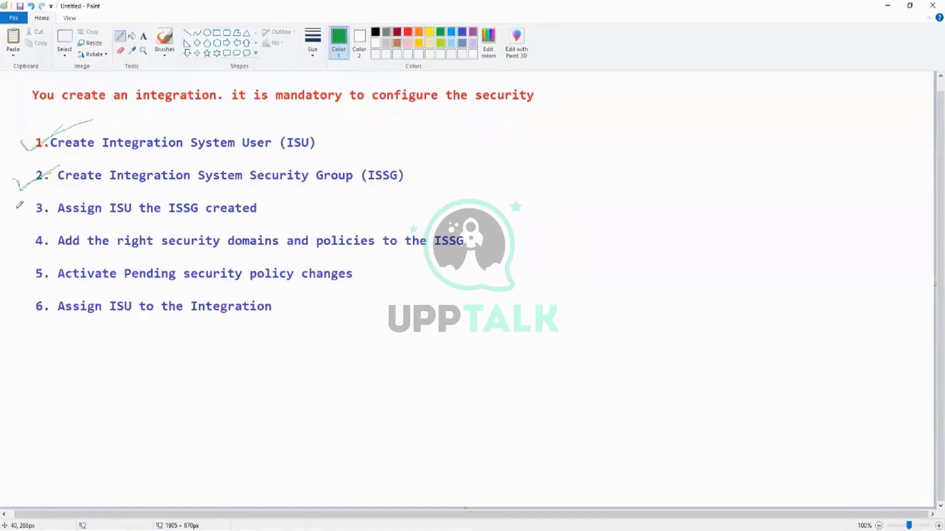
pyautogui.moveTo(17, 210)
pyautogui.mouseDown()
pyautogui.moveTo(53, 202)
pyautogui.moveTo(20, 221)
pyautogui.moveTo(52, 203)
pyautogui.mouseUp()
pyautogui.moveTo(22, 235)
pyautogui.mouseDown()
pyautogui.moveTo(23, 250)
pyautogui.moveTo(109, 258)
pyautogui.moveTo(467, 258)
pyautogui.moveTo(485, 236)
pyautogui.moveTo(455, 225)
pyautogui.moveTo(51, 223)
pyautogui.moveTo(21, 235)
pyautogui.mouseUp()
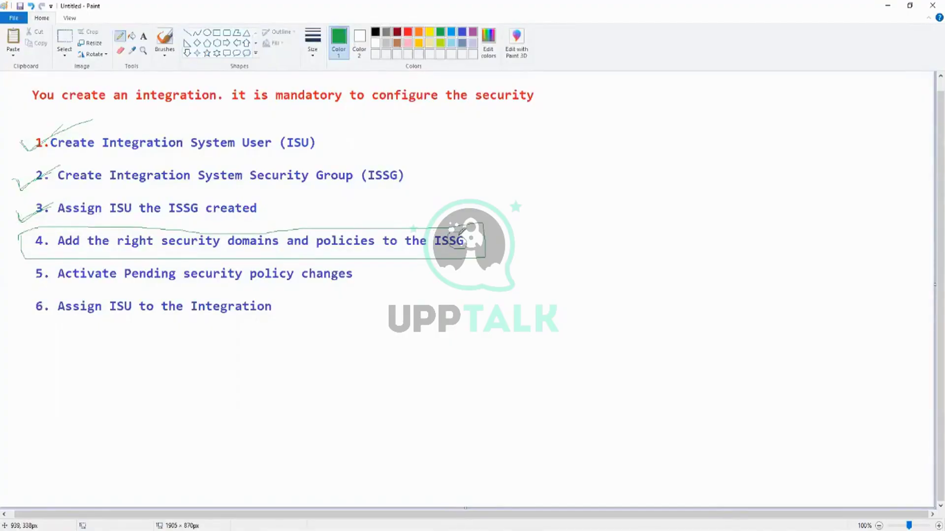
# Step: Return to Workday and open Maintain Domain Permissions for Security Group for ISSG_Test
pyautogui.hotkey('alt', 'Tab')
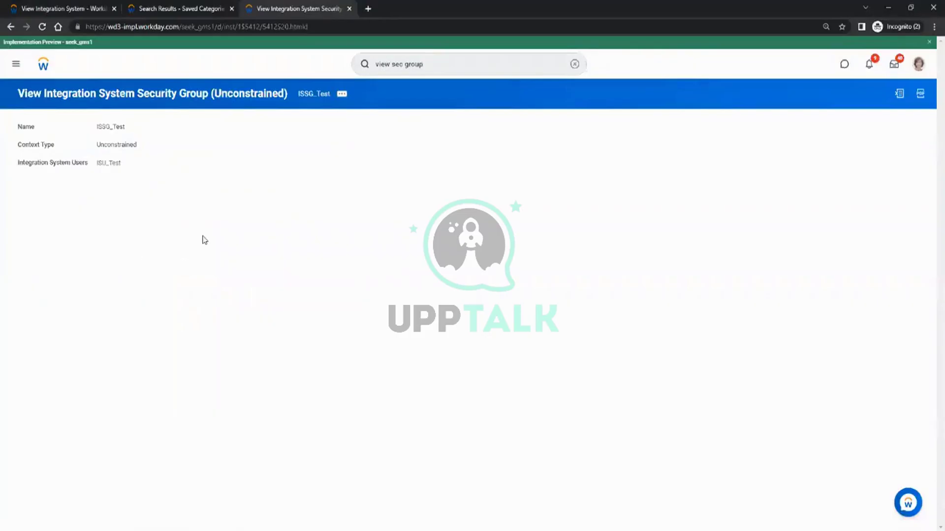
pyautogui.click(343, 95)
pyautogui.moveTo(397, 150)
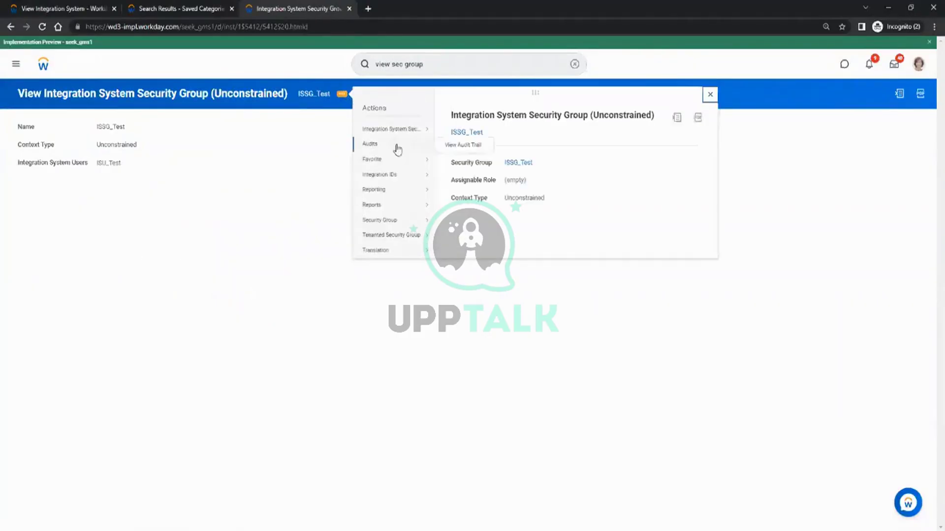
pyautogui.moveTo(389, 228)
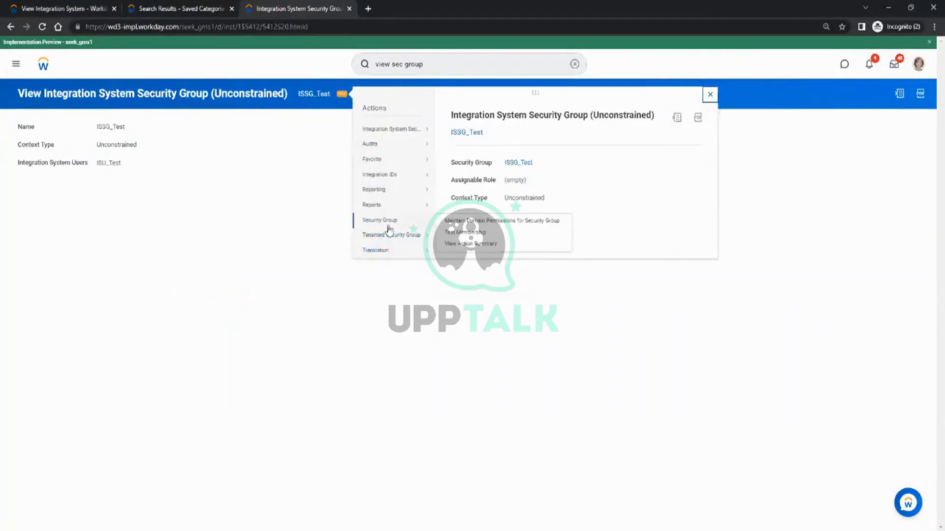
pyautogui.click(482, 222)
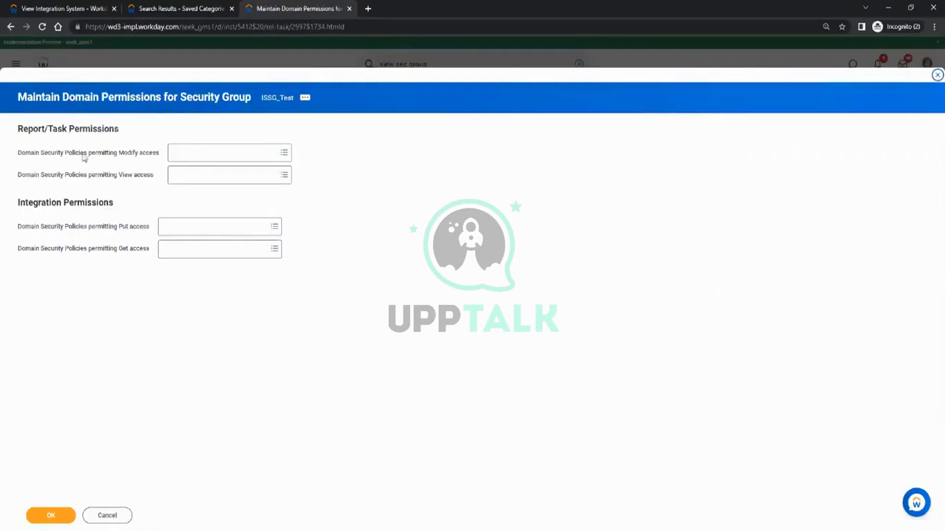
# Step: Examine the Put and Get access fields for integrations and the Modify and View access fields for reports and tasks
pyautogui.moveTo(118, 227); pyautogui.dragTo(143, 250)
pyautogui.click(131, 283)
pyautogui.doubleClick(127, 154)
pyautogui.moveTo(124, 176); pyautogui.dragTo(147, 178)
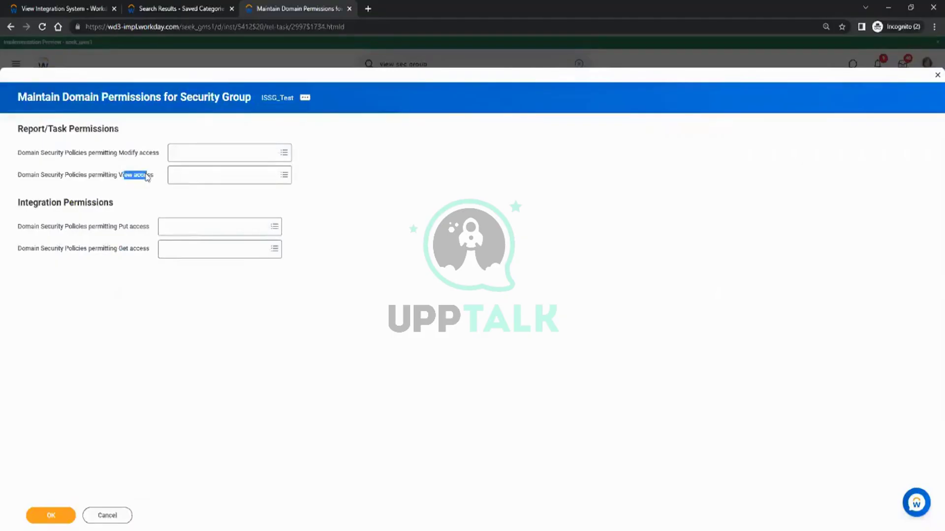
# Step: Search the Modify access policies for integration and add Integration Build, Integration Configure, Integration Debug, Integration Event and Integration Process
pyautogui.click(157, 200)
pyautogui.click(177, 175)
pyautogui.click(176, 153)
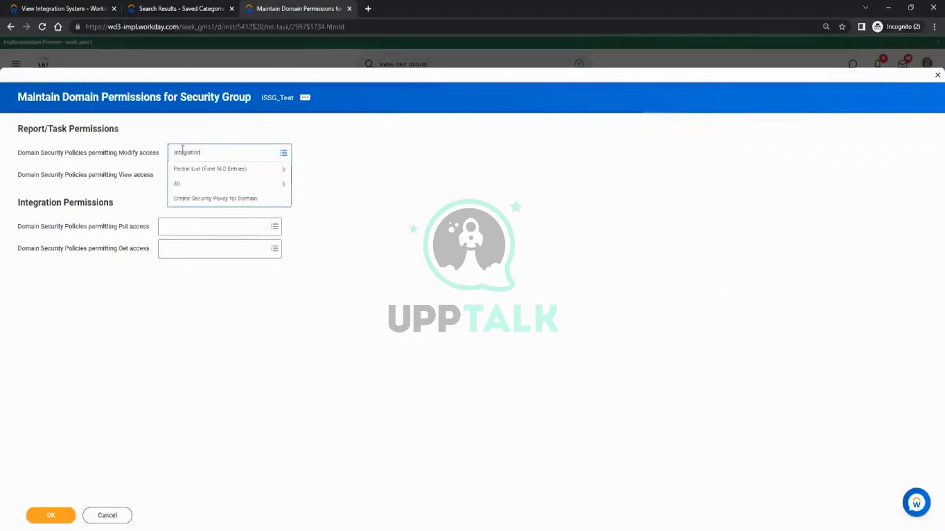
pyautogui.press('Return')
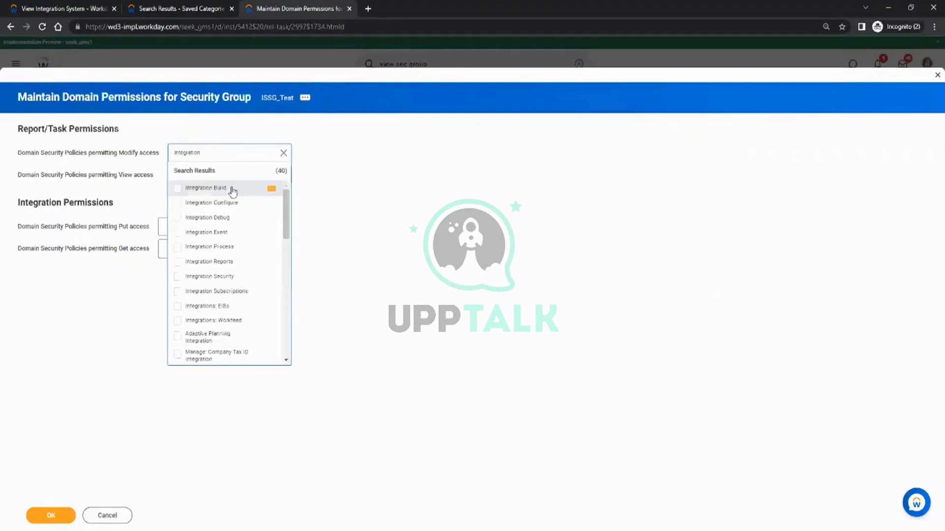
pyautogui.click(220, 192)
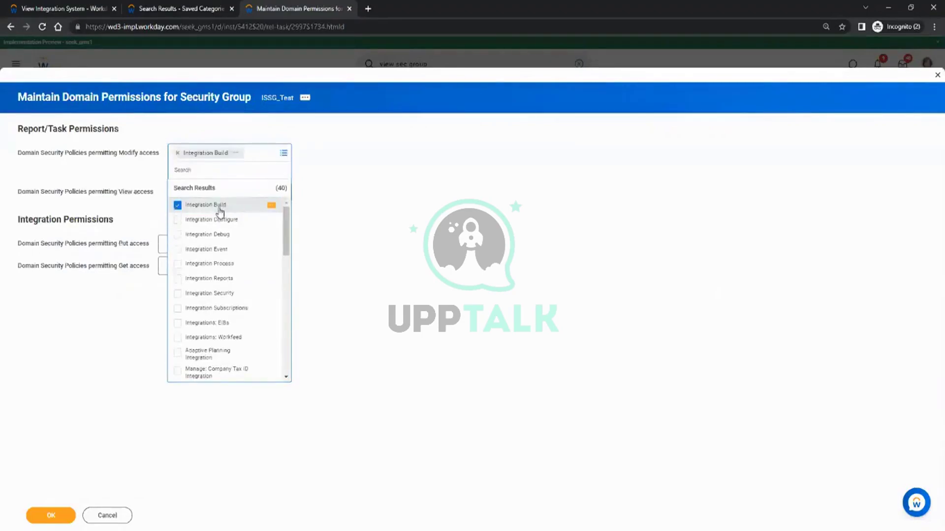
pyautogui.click(217, 221)
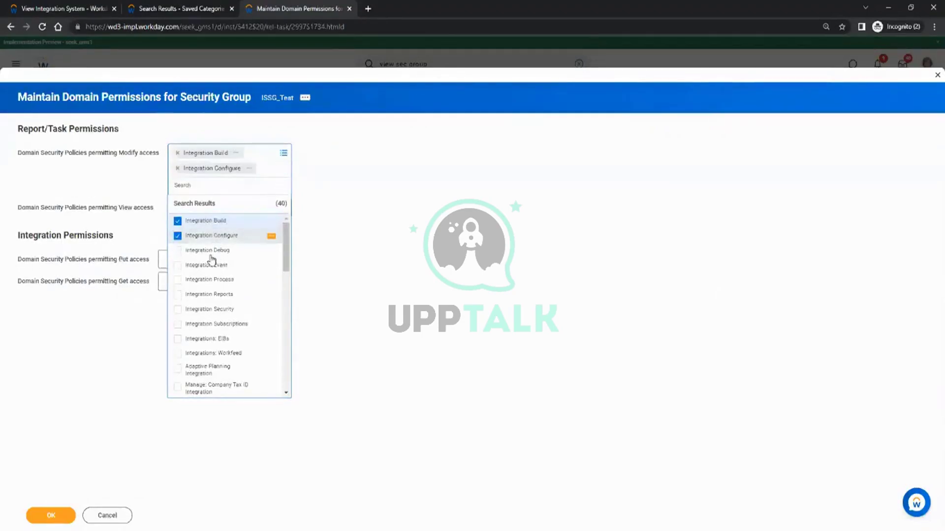
pyautogui.click(211, 255)
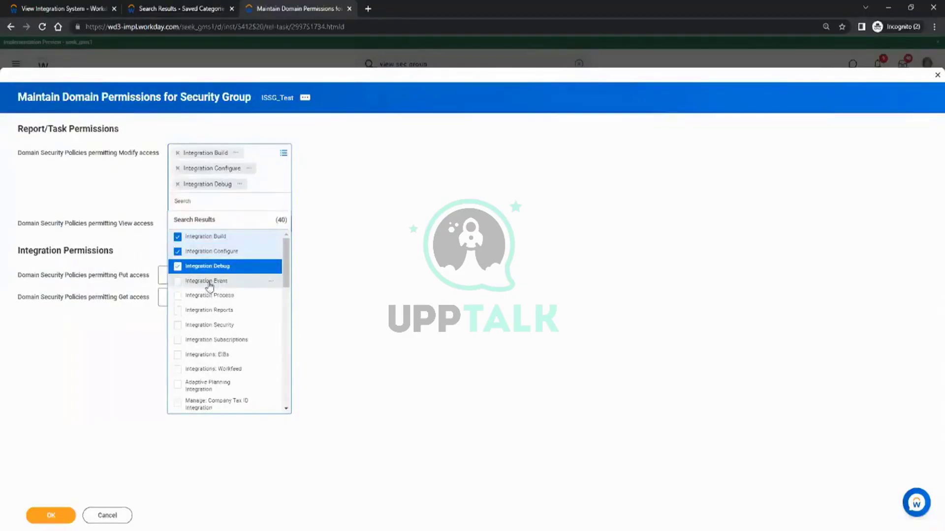
pyautogui.click(209, 281)
pyautogui.click(200, 312)
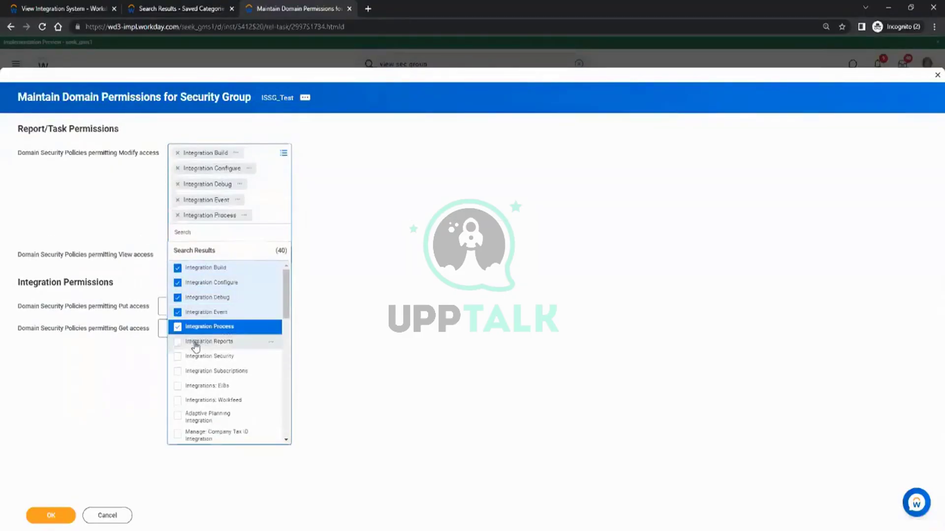
# Step: Add Integration Reports, Integration Security, Integration Subscriptions and Integrations: EIBs to the policies permitting Modify access
pyautogui.click(197, 340)
pyautogui.click(210, 377)
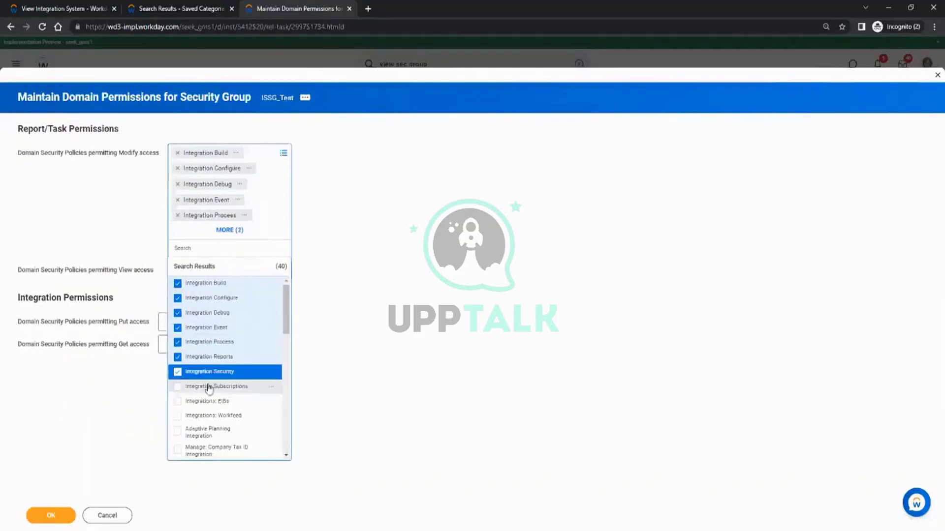
pyautogui.click(209, 386)
pyautogui.press('Down')
pyautogui.press('Return')
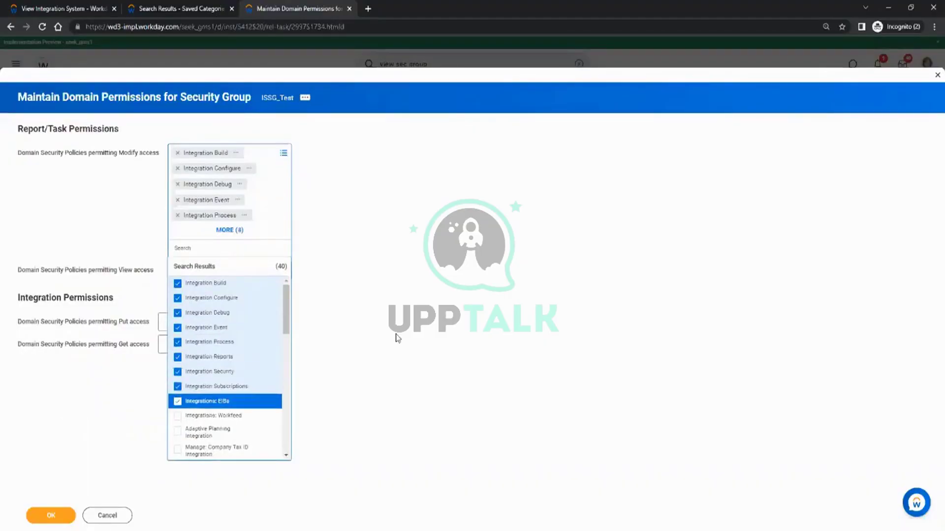
pyautogui.click(394, 338)
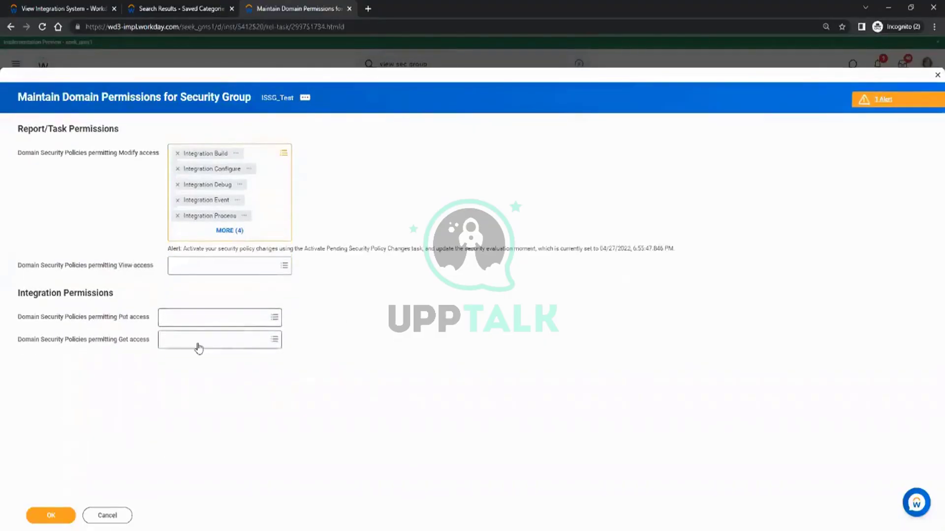
# Step: Search for integration and grant Put access to Integration Build, Configure, Debug, Event, Process, Reports, Security, Subscriptions and Integrations: EIBs
pyautogui.click(203, 320)
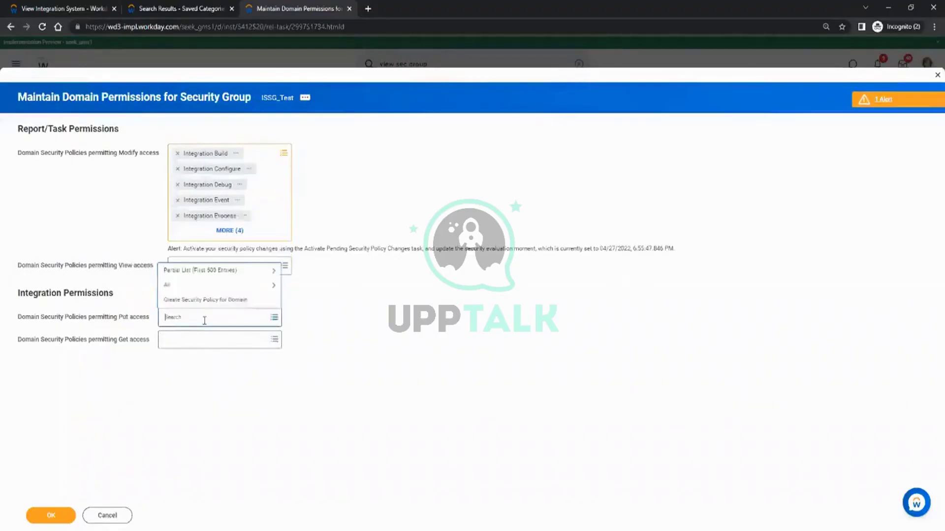
pyautogui.write('integration')
pyautogui.press('Return')
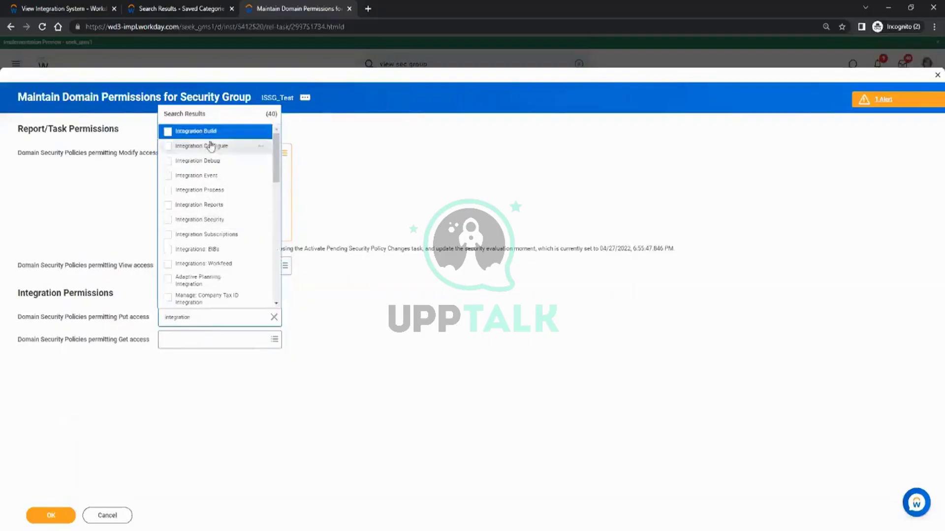
pyautogui.press('Return')
pyautogui.click(204, 146)
pyautogui.click(199, 161)
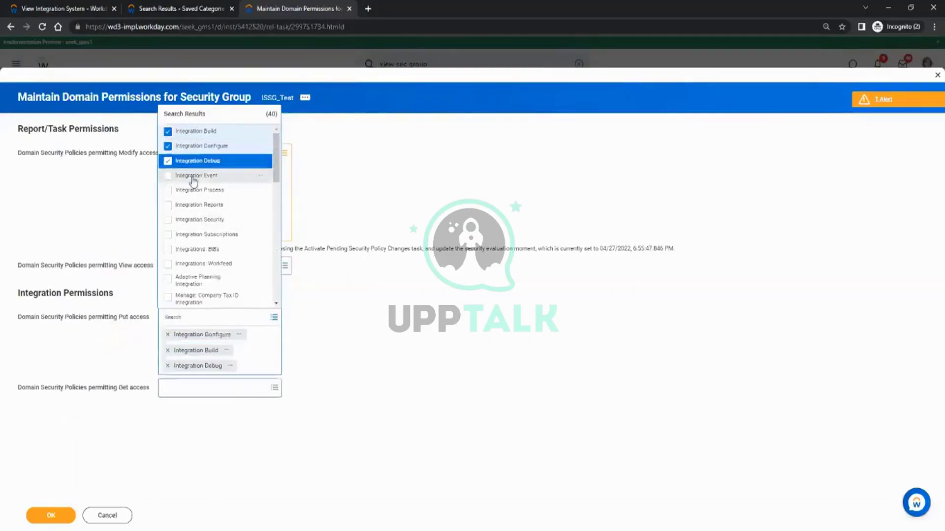
pyautogui.click(189, 175)
pyautogui.click(190, 191)
pyautogui.click(187, 205)
pyautogui.click(185, 220)
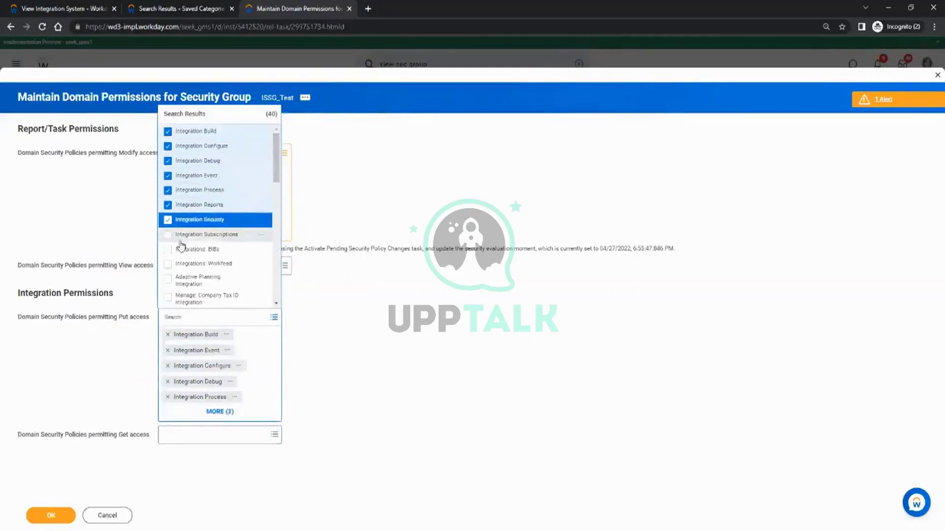
pyautogui.click(189, 235)
pyautogui.click(180, 250)
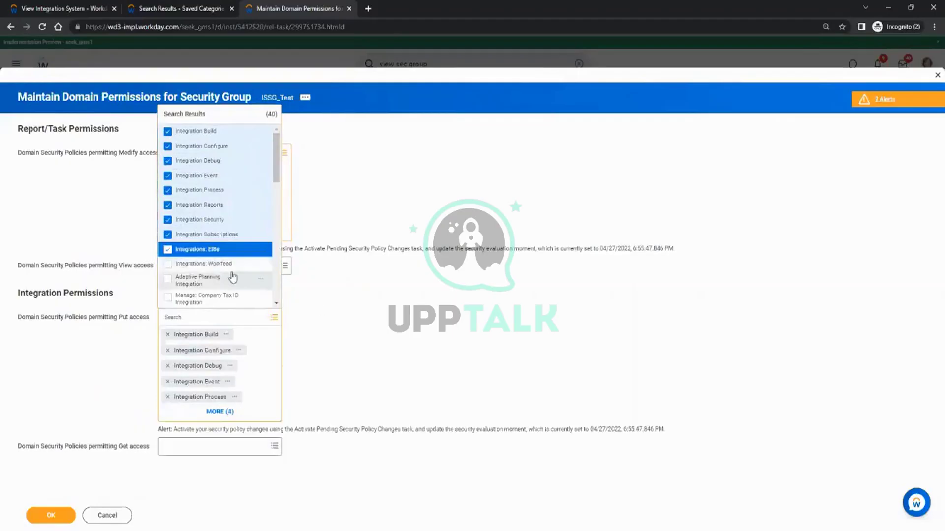
# Step: Read the domain description of the Integrations: Workfeed security policy without adding that policy
pyautogui.click(262, 266)
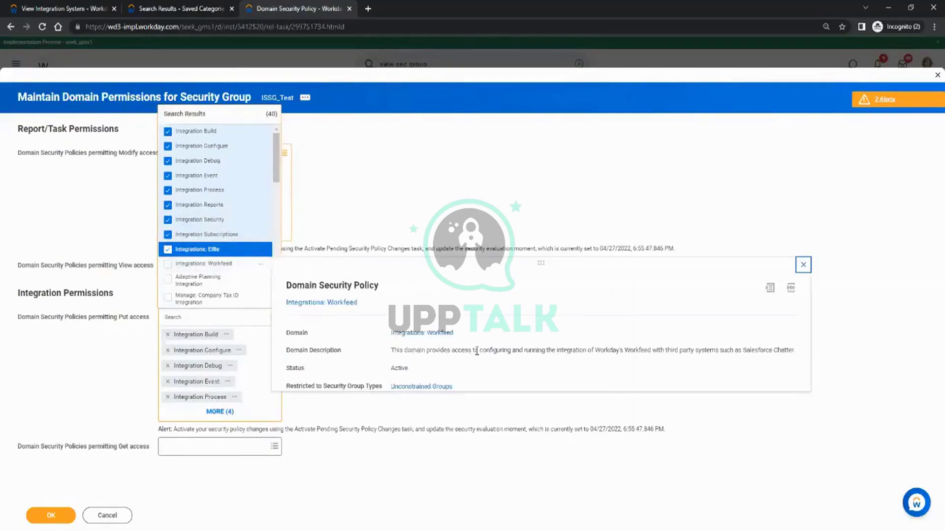
pyautogui.moveTo(486, 350); pyautogui.dragTo(768, 359)
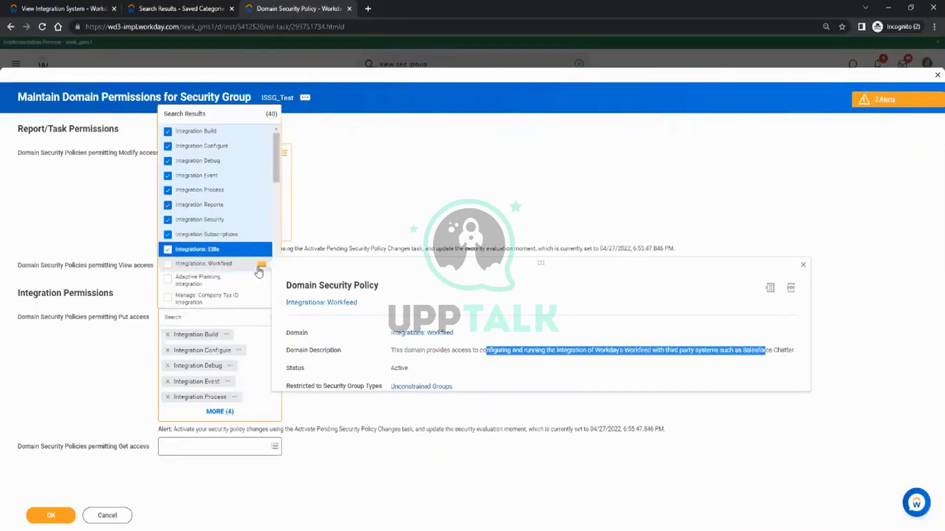
pyautogui.click(443, 196)
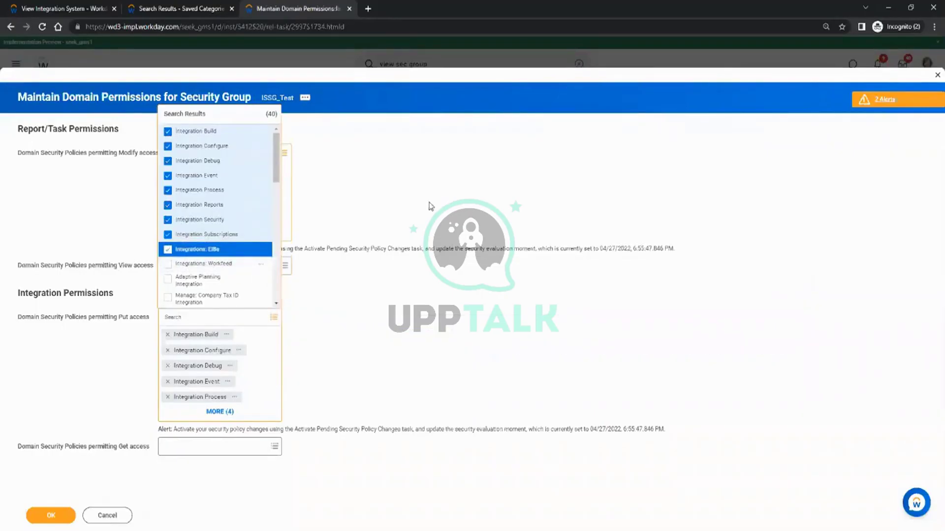
pyautogui.click(428, 210)
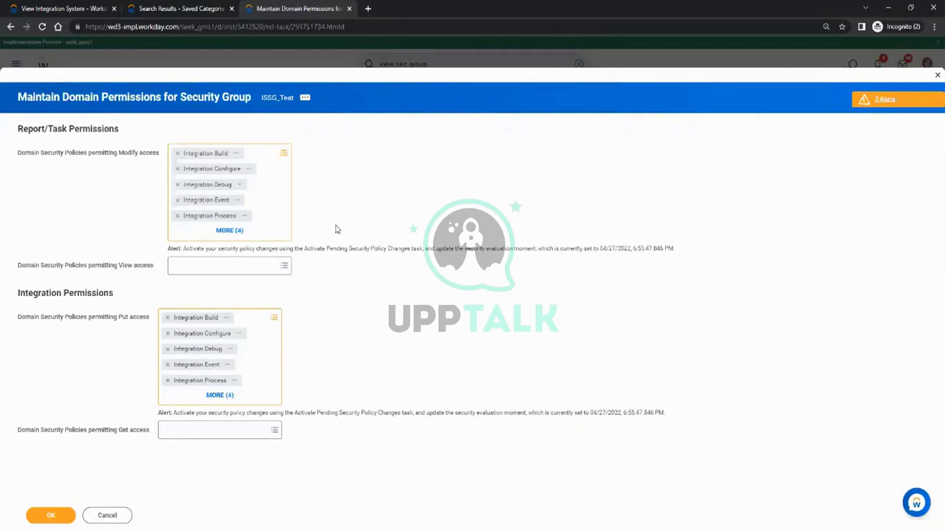
# Step: Search for custom report and add Custom Report Administration, Custom Report Creation and Manage: All Custom Reports to Modify access
pyautogui.click(229, 200)
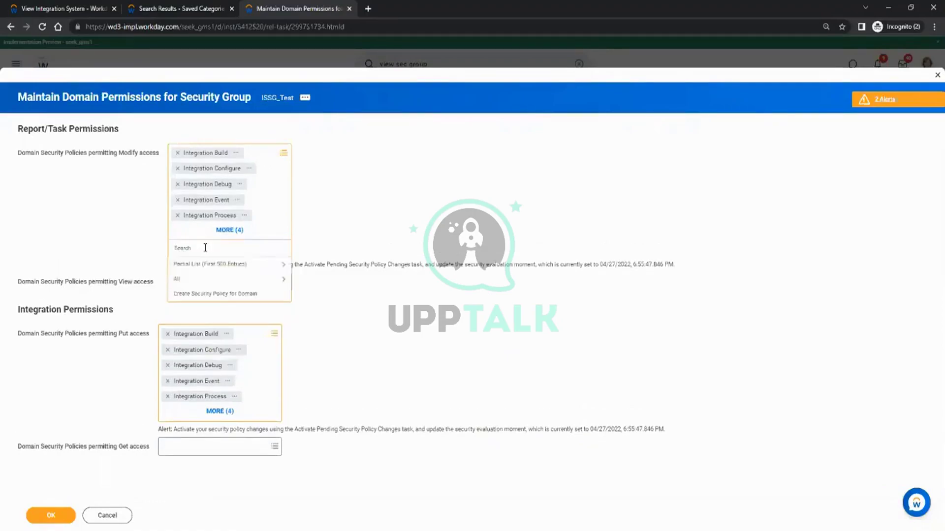
pyautogui.write('custom report')
pyautogui.press('Return')
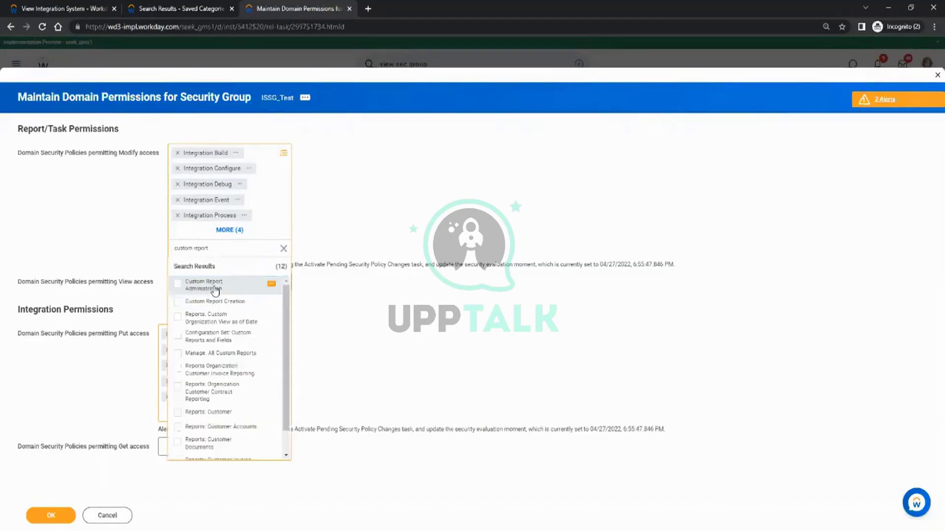
pyautogui.click(215, 290)
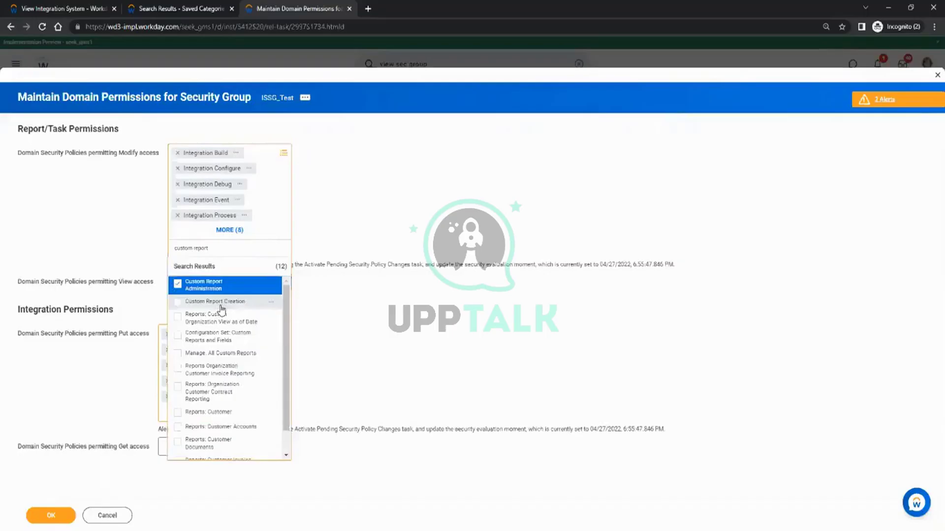
pyautogui.click(221, 302)
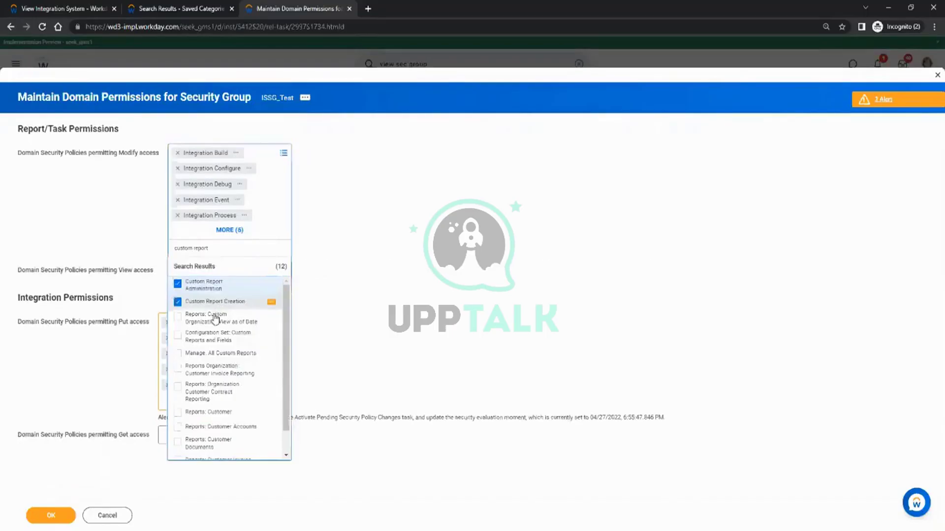
pyautogui.click(235, 354)
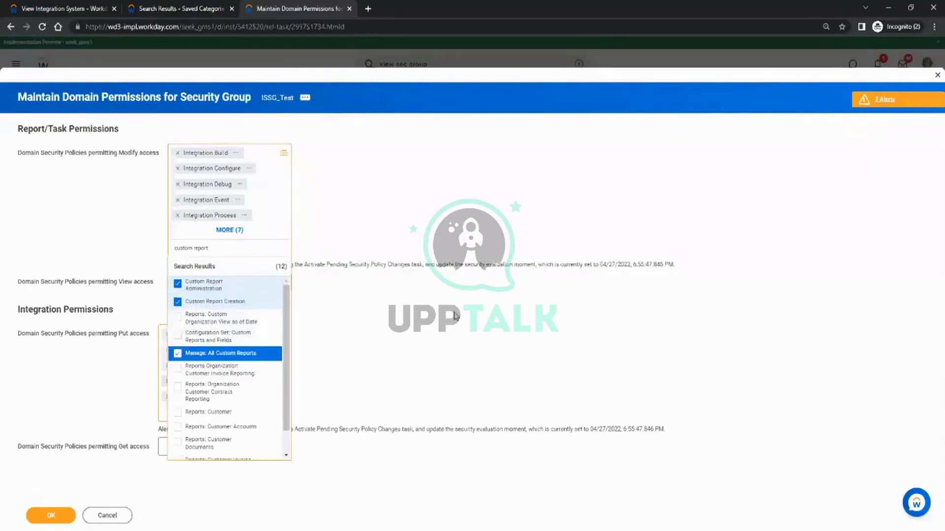
pyautogui.click(455, 316)
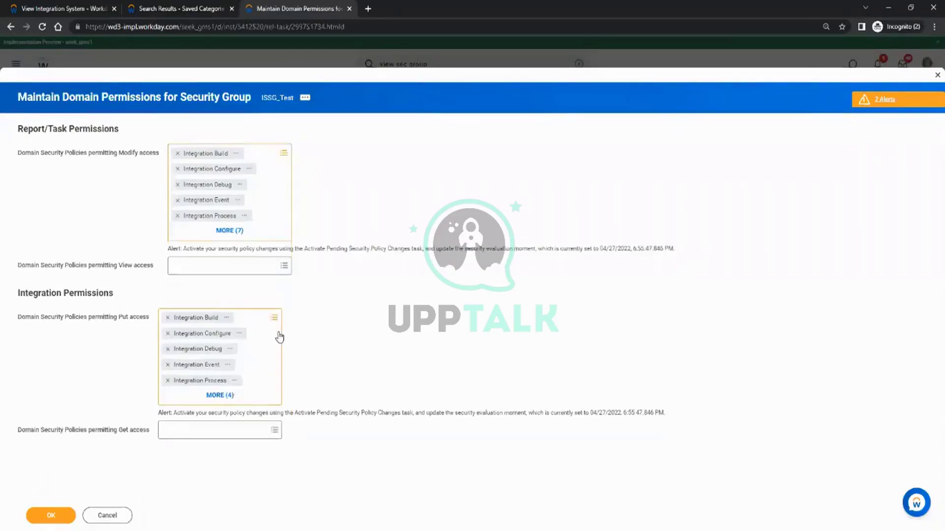
# Step: Search for custom report and add Custom Report Administration, Custom Report Creation and Manage: All Custom Reports to Put access
pyautogui.click(257, 315)
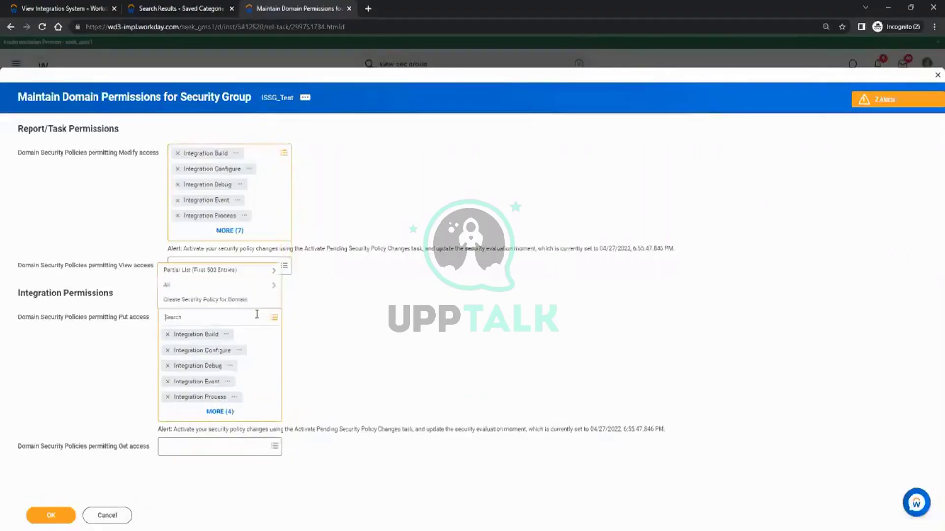
pyautogui.write('custom report')
pyautogui.press('Return')
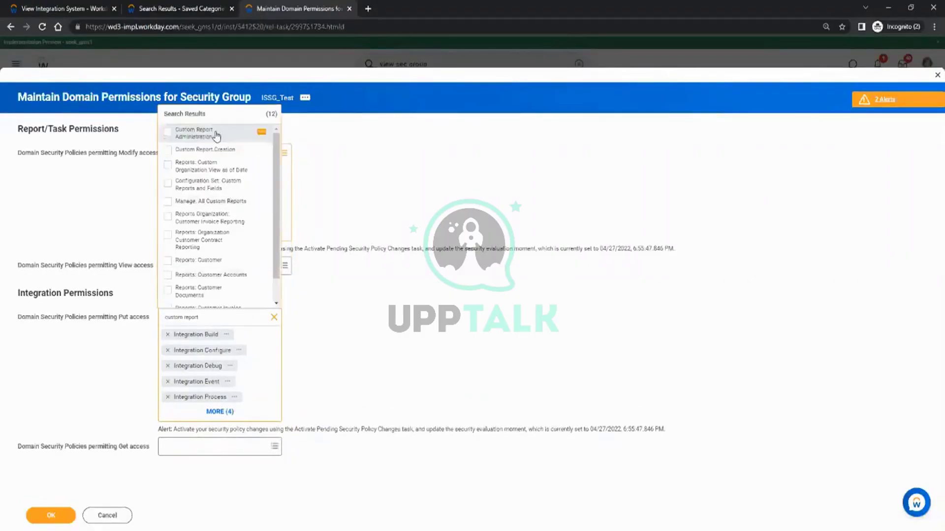
pyautogui.click(213, 132)
pyautogui.click(211, 151)
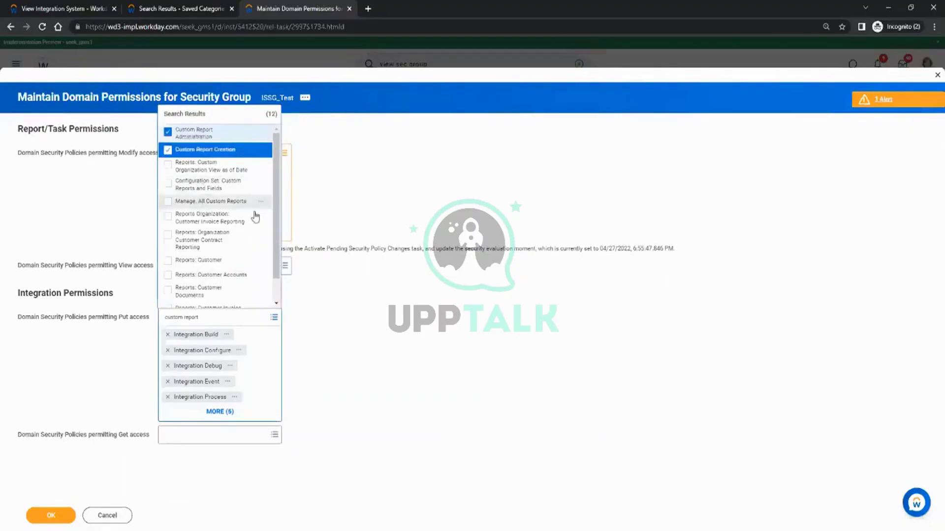
pyautogui.click(250, 205)
pyautogui.click(404, 324)
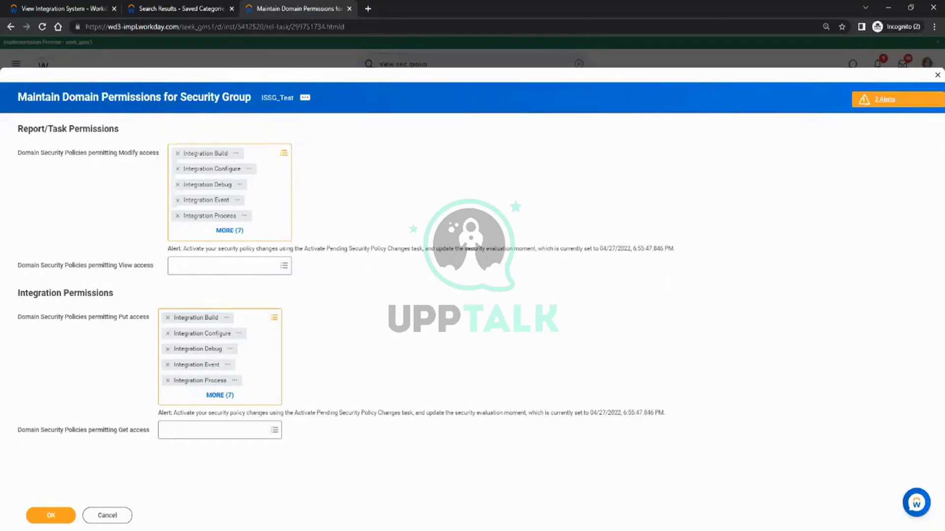
# Step: Check which integration template INT_Test uses on its View Integration System page
pyautogui.moveTo(229, 530)
pyautogui.click(79, 6)
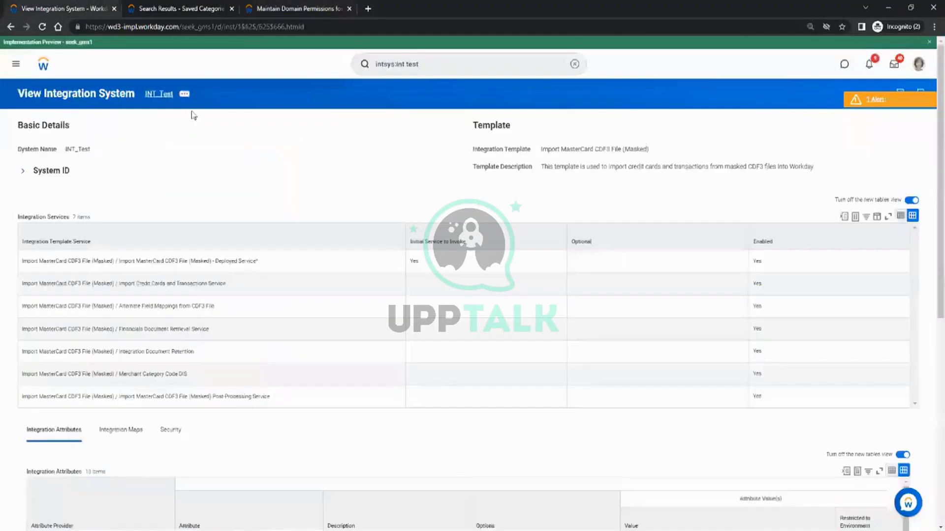
pyautogui.moveTo(542, 149); pyautogui.dragTo(621, 149)
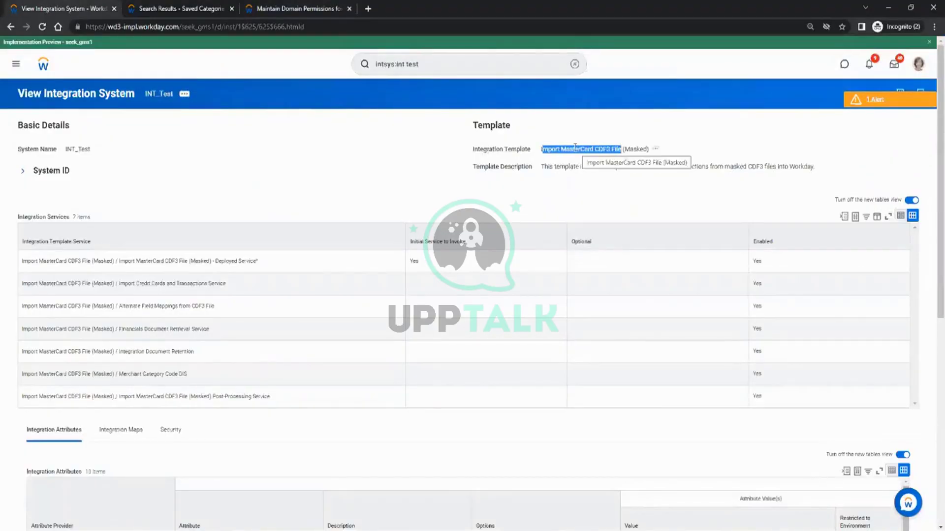
# Step: Search for credit card and add Manage: Credit Card Data, Process: Credit Card, Set Up: Credit Card, and both Worker Data credit card policies to Modify access
pyautogui.click(272, 8)
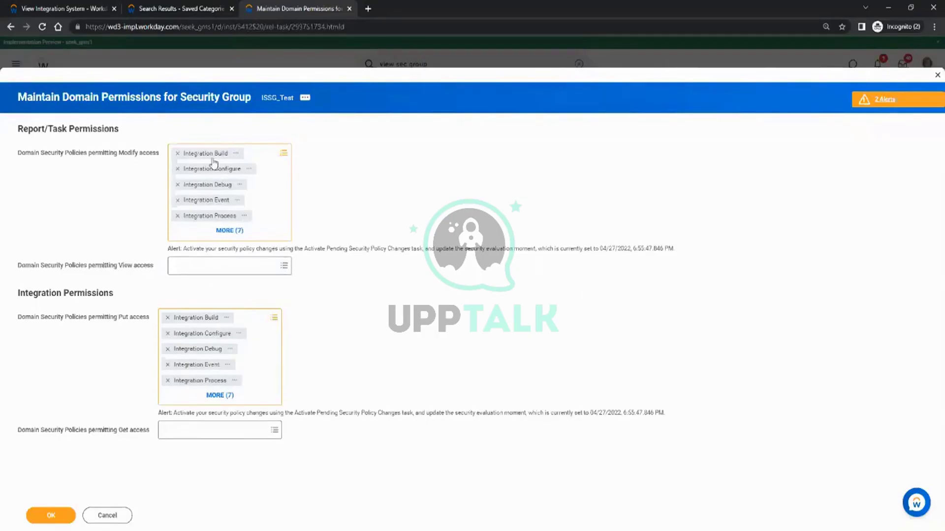
pyautogui.click(278, 154)
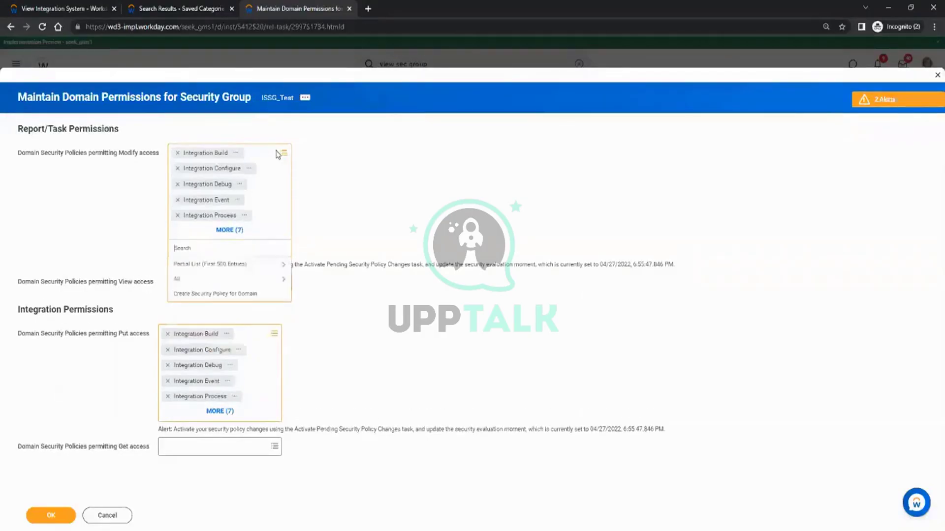
pyautogui.write('iredit card')
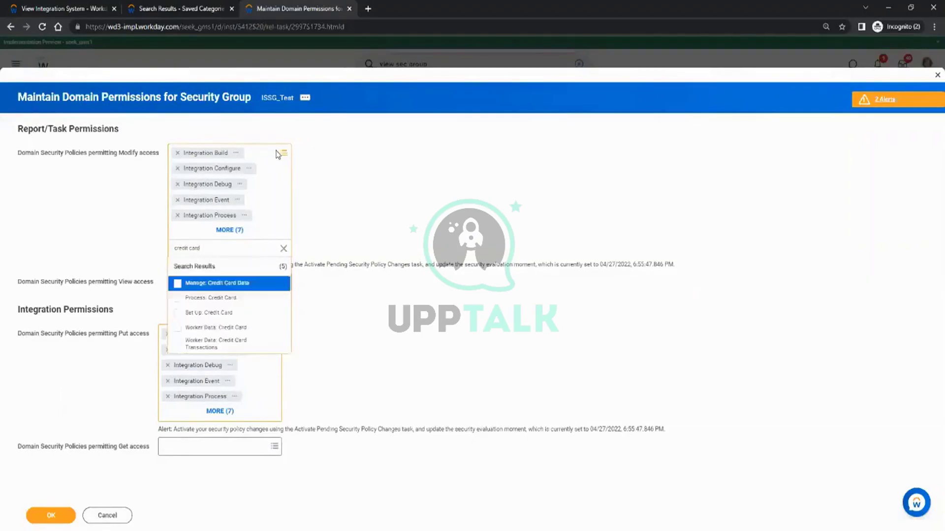
pyautogui.click(226, 284)
pyautogui.click(218, 299)
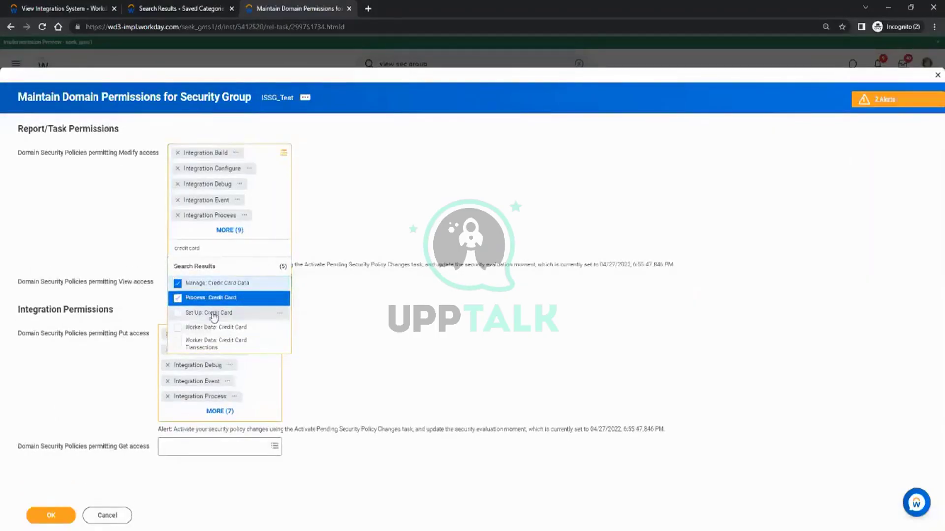
pyautogui.click(214, 314)
pyautogui.click(221, 328)
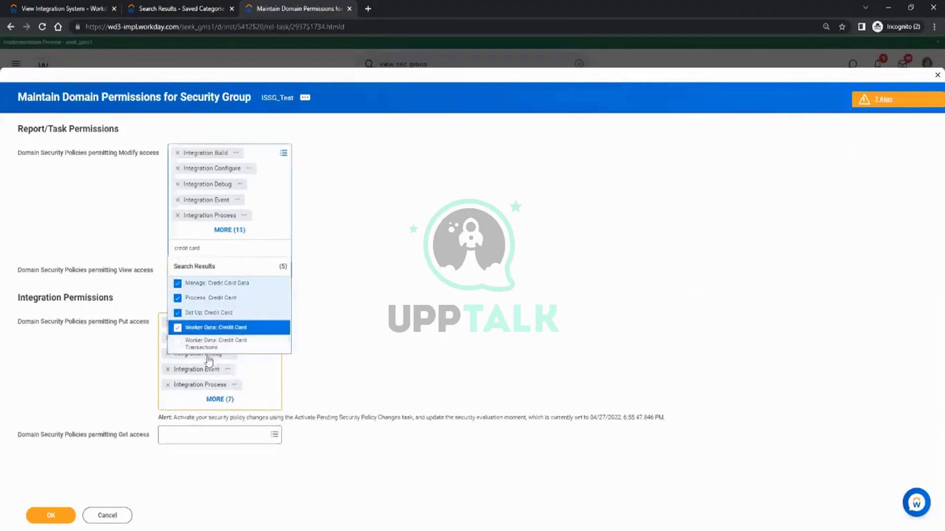
pyautogui.click(213, 343)
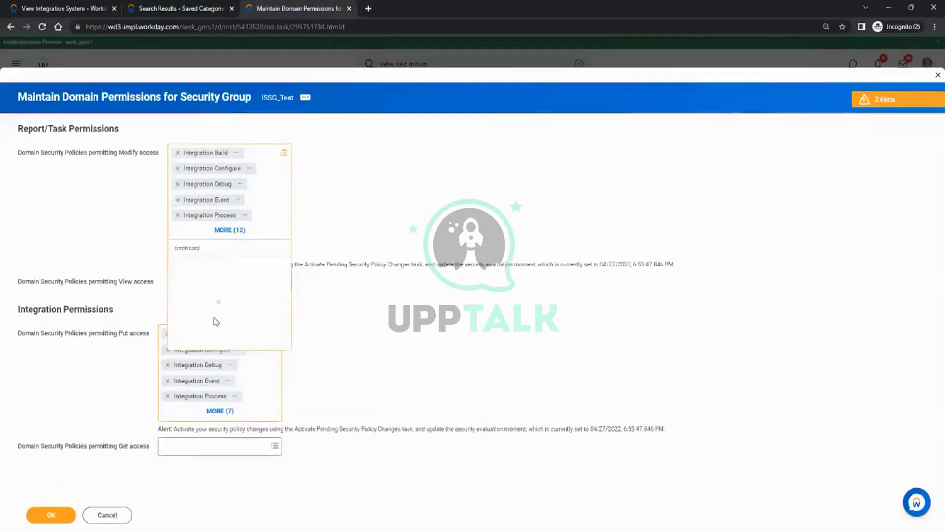
pyautogui.click(444, 338)
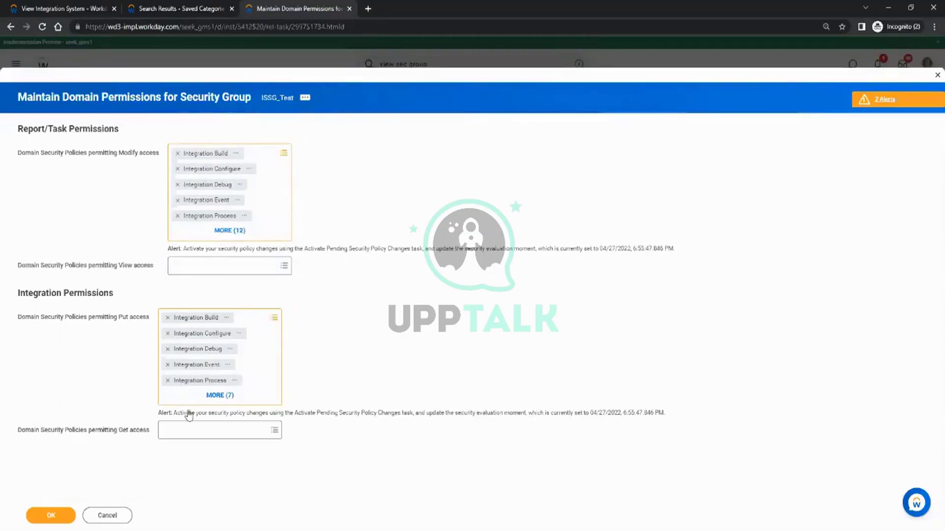
# Step: Search for credit card and add Manage: Credit Card Data, Process: Credit Card, Set Up: Credit Card, and both Worker Data credit card policies to Put access
pyautogui.click(267, 317)
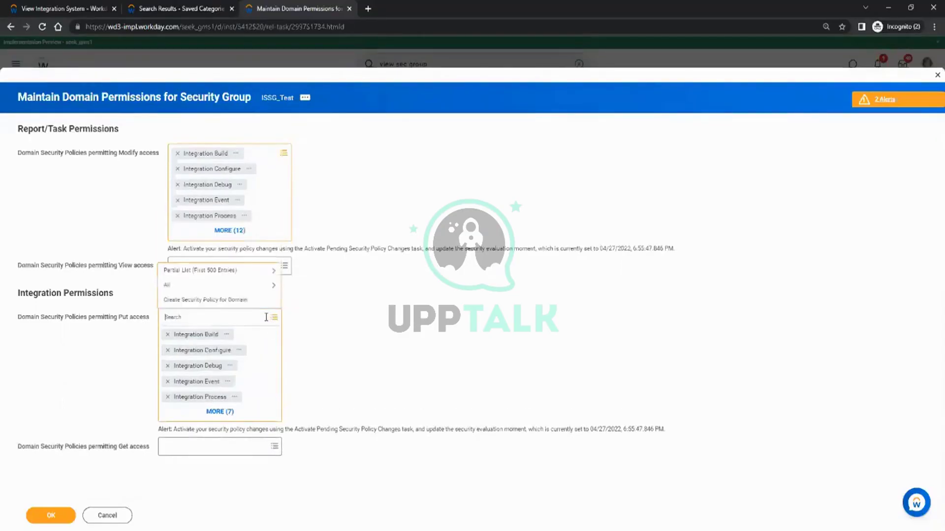
pyautogui.write('credit card')
pyautogui.press('Return')
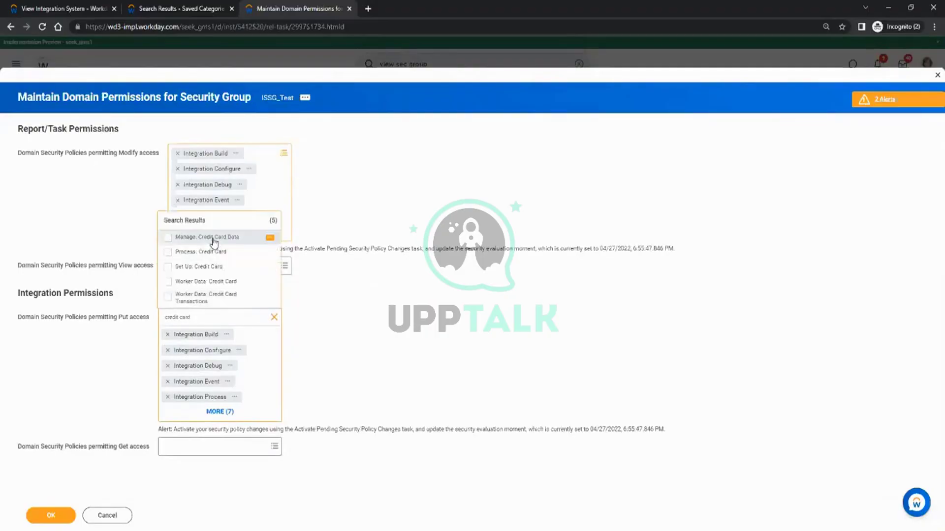
pyautogui.click(215, 240)
pyautogui.click(206, 253)
pyautogui.click(199, 268)
pyautogui.click(193, 281)
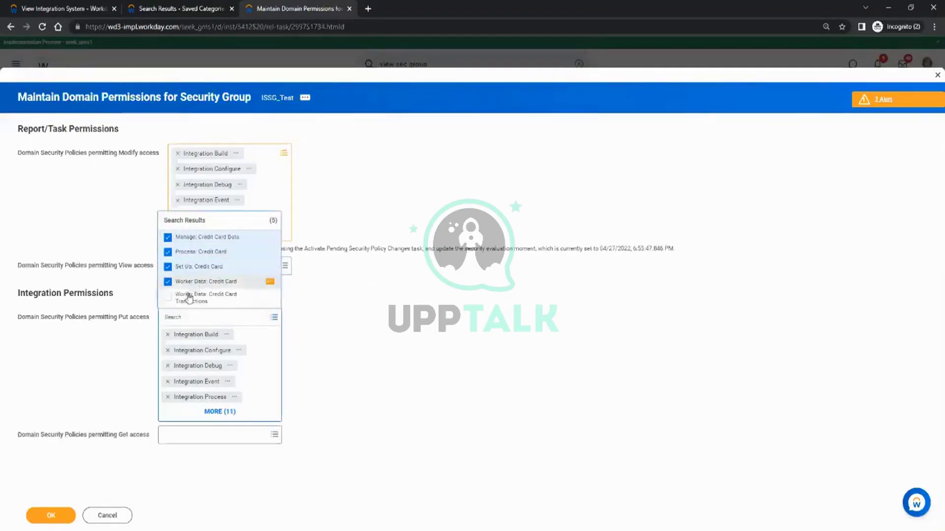
pyautogui.click(189, 296)
pyautogui.click(449, 333)
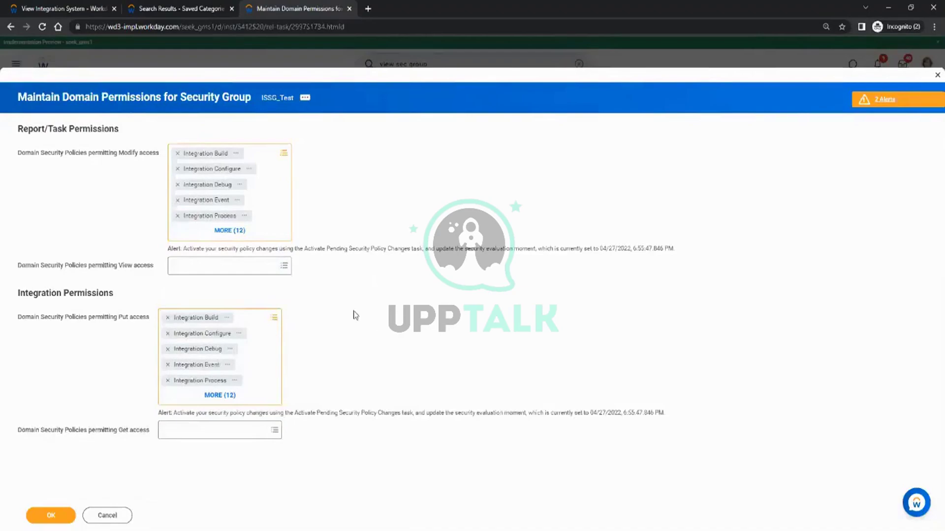
pyautogui.click(259, 319)
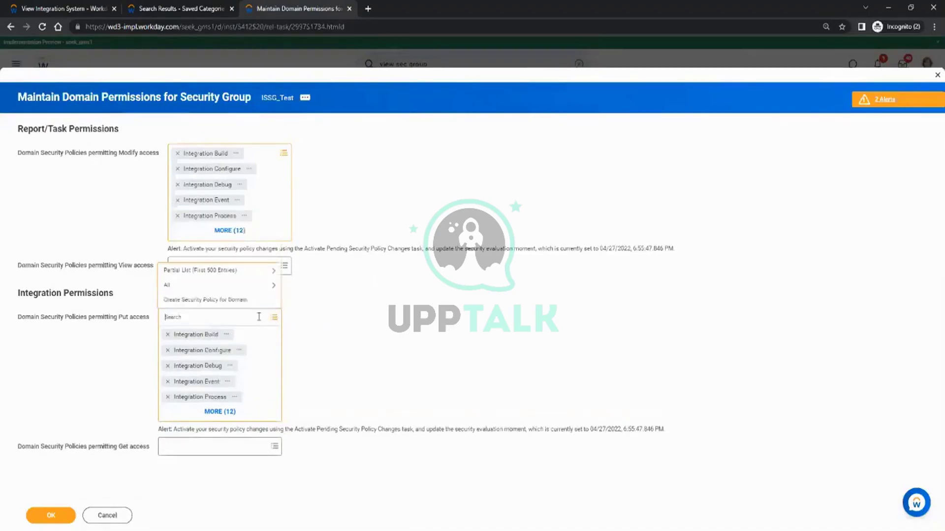
pyautogui.write('worker')
pyautogui.press('Return')
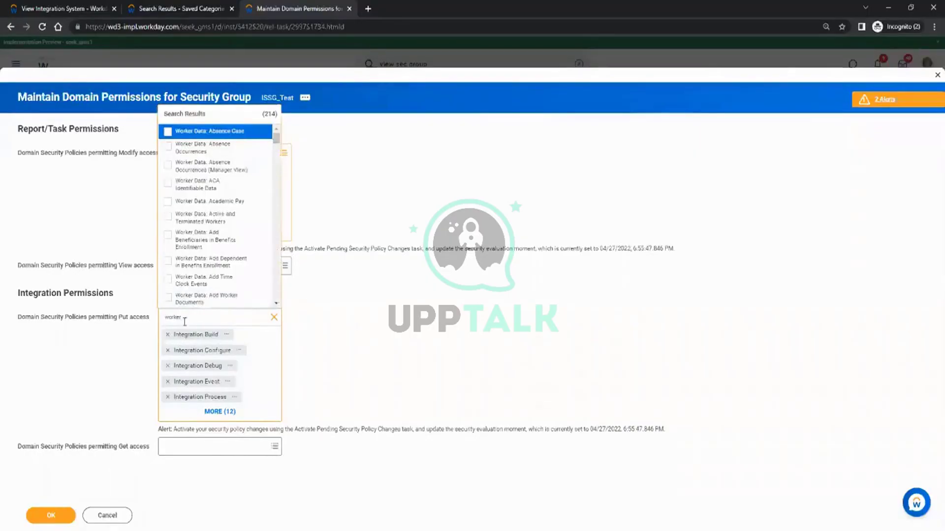
pyautogui.moveTo(185, 321); pyautogui.dragTo(143, 323)
pyautogui.press('BackSpace')
pyautogui.click(426, 321)
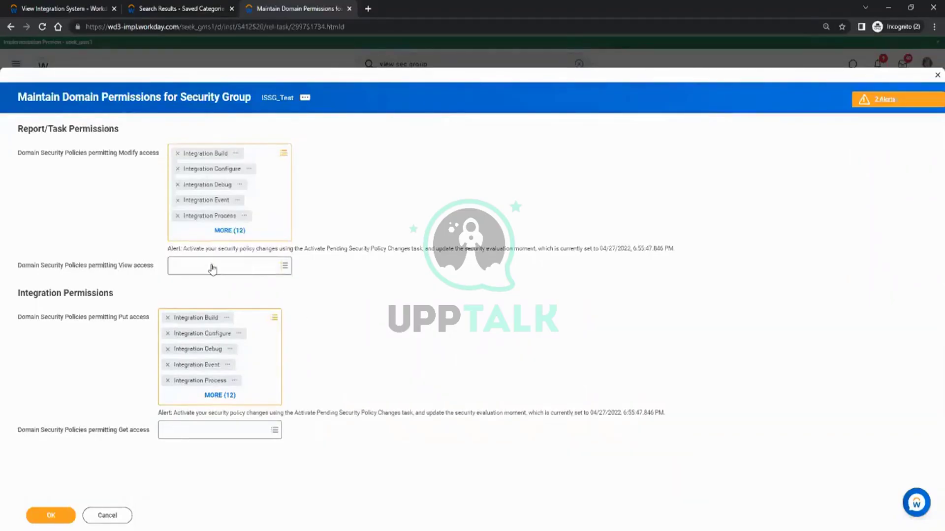
# Step: Search for worker and add Worker Data: Absence Occurrences, Worker Data: Benefit Elections and Worker Data: Benefits to View access
pyautogui.click(193, 268)
pyautogui.click(429, 284)
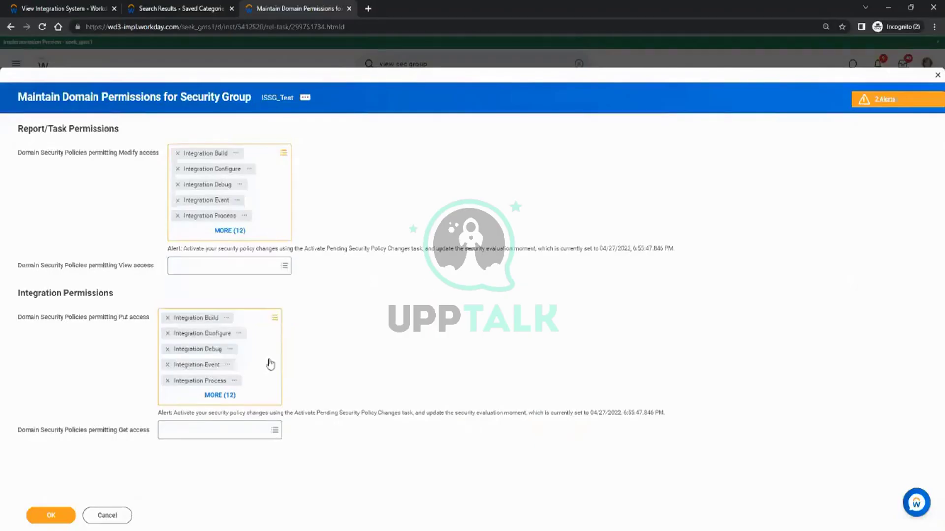
pyautogui.click(188, 431)
pyautogui.click(207, 268)
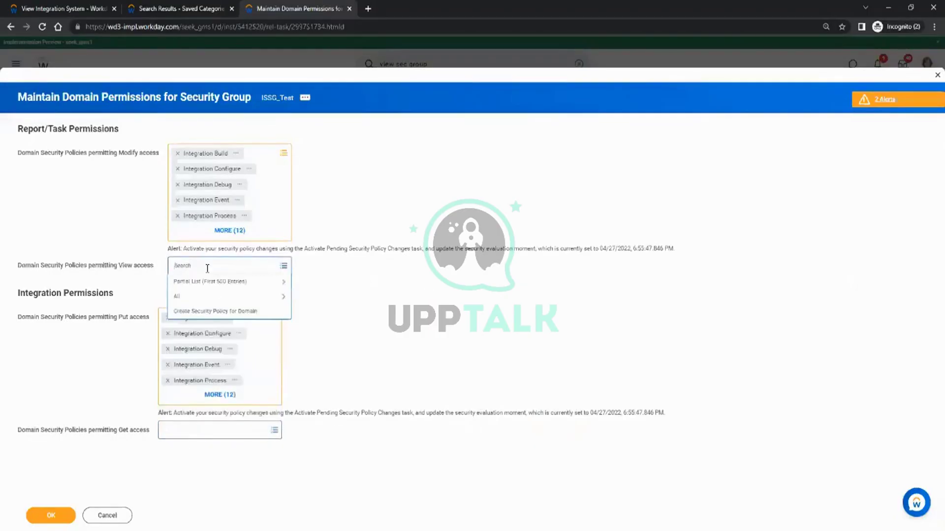
pyautogui.write('worker')
pyautogui.press('Return')
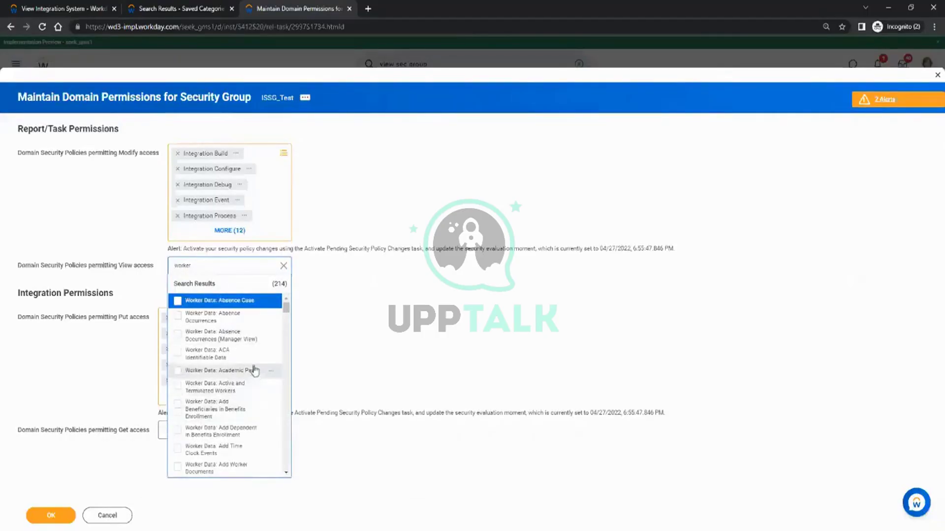
pyautogui.click(225, 317)
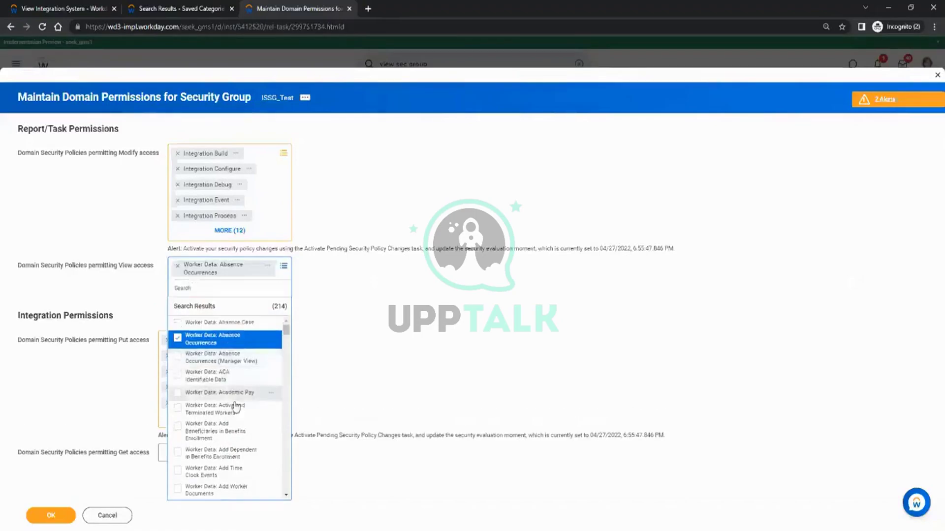
pyautogui.scroll(-5, 235, 407)
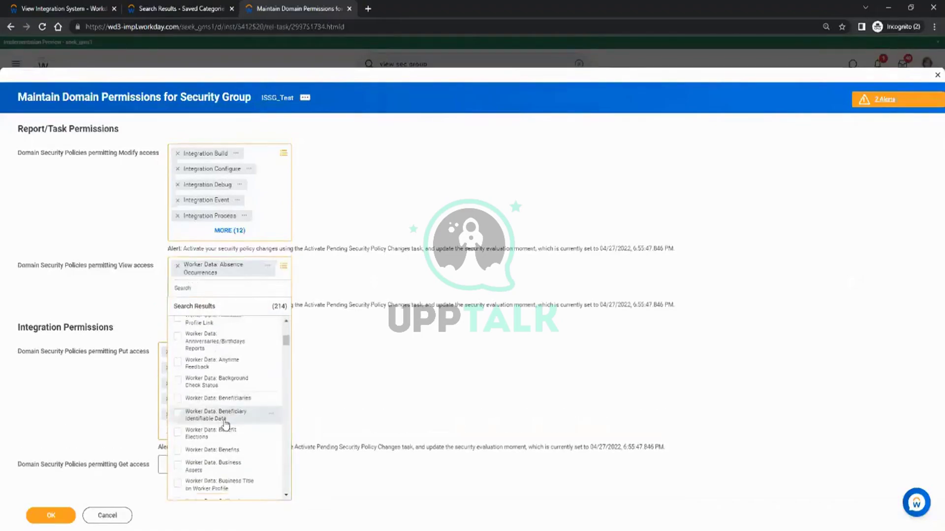
pyautogui.click(226, 433)
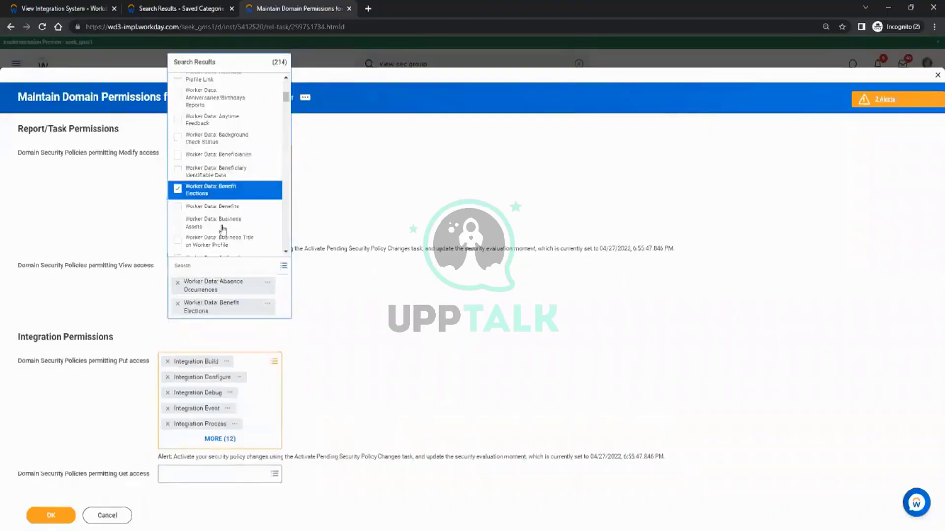
pyautogui.click(221, 208)
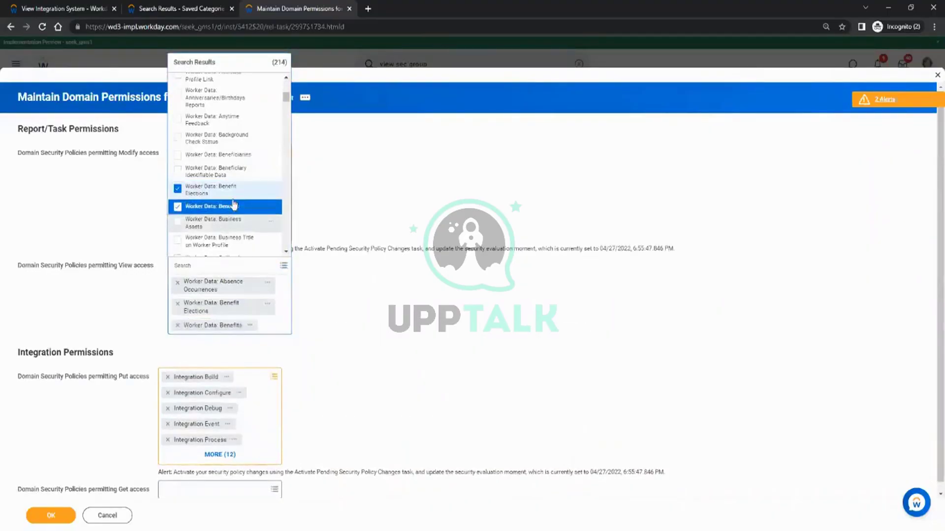
pyautogui.scroll(-3, 234, 206)
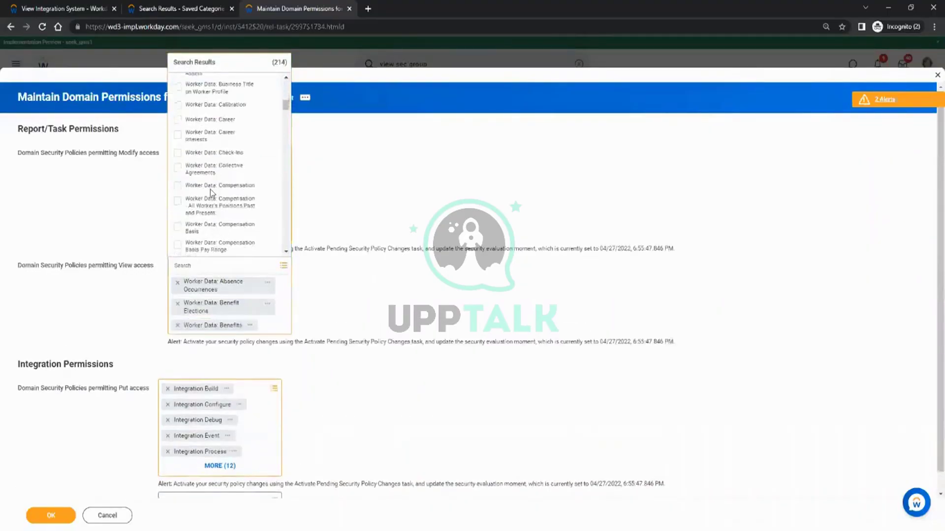
pyautogui.click(360, 192)
# Step: Remove the Absence Occurrences, Benefit Elections and Benefits worker data policies from View access
pyautogui.click(179, 266)
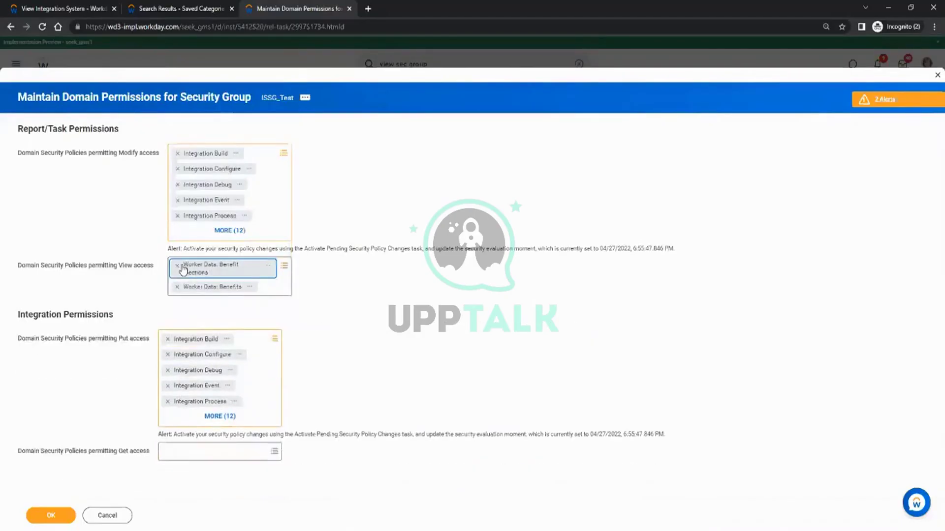
pyautogui.click(178, 265)
pyautogui.click(177, 266)
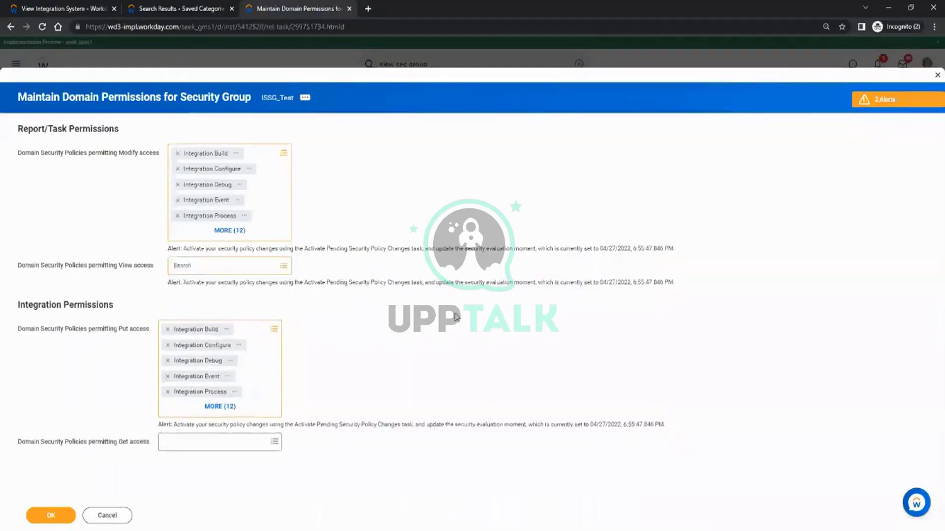
# Step: Save the domain permissions of ISSG_Test and close the summary of the changes
pyautogui.click(47, 515)
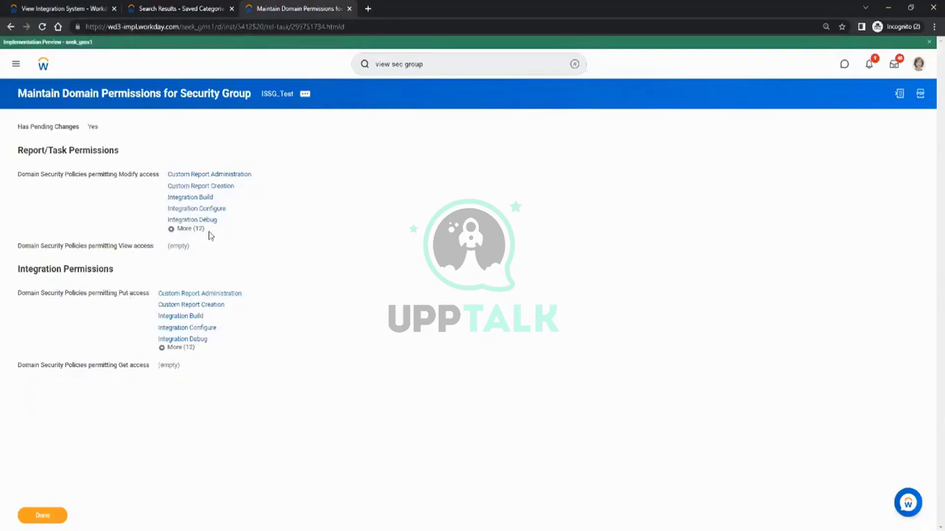
pyautogui.click(56, 515)
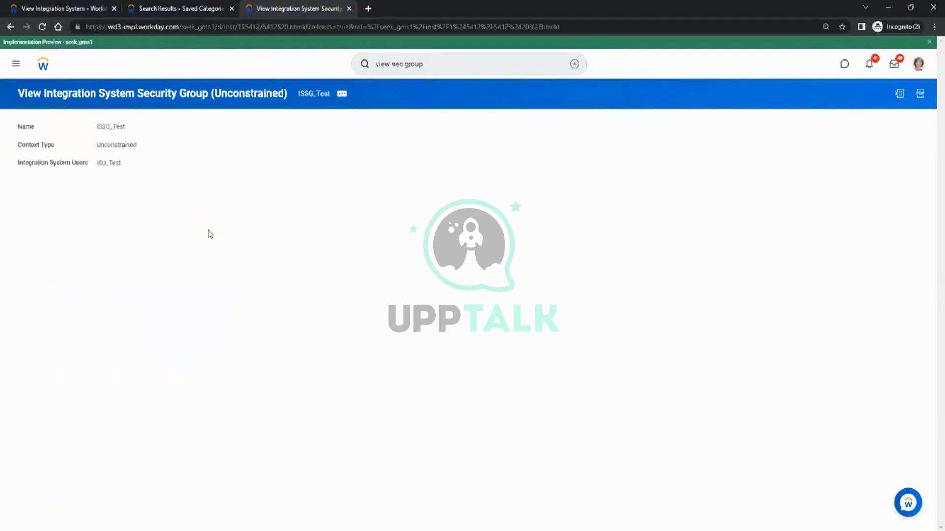
# Step: Switch to Paint and draw a green check mark beside item 4, adding the right security domains and policies to the ISSG
pyautogui.hotkey('alt', 'Tab')
pyautogui.moveTo(7, 249); pyautogui.dragTo(73, 224)
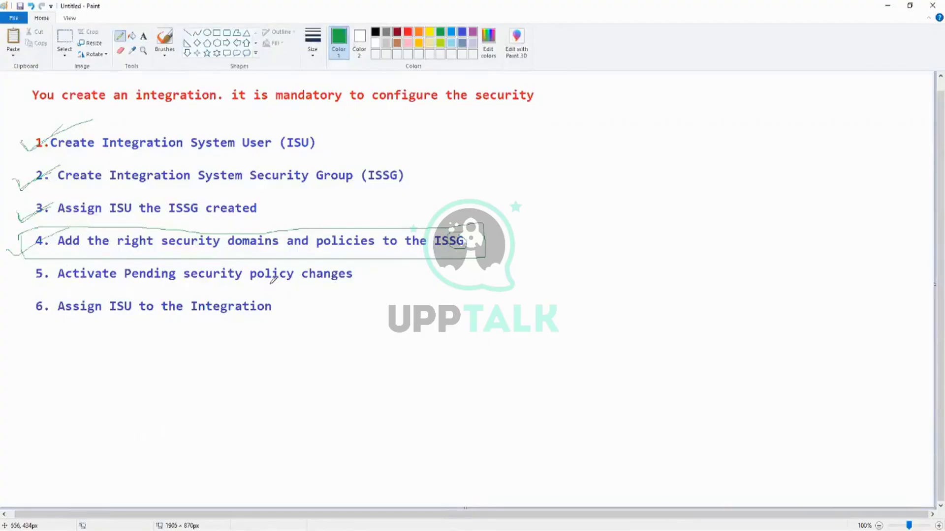
pyautogui.hotkey('alt', 'Tab')
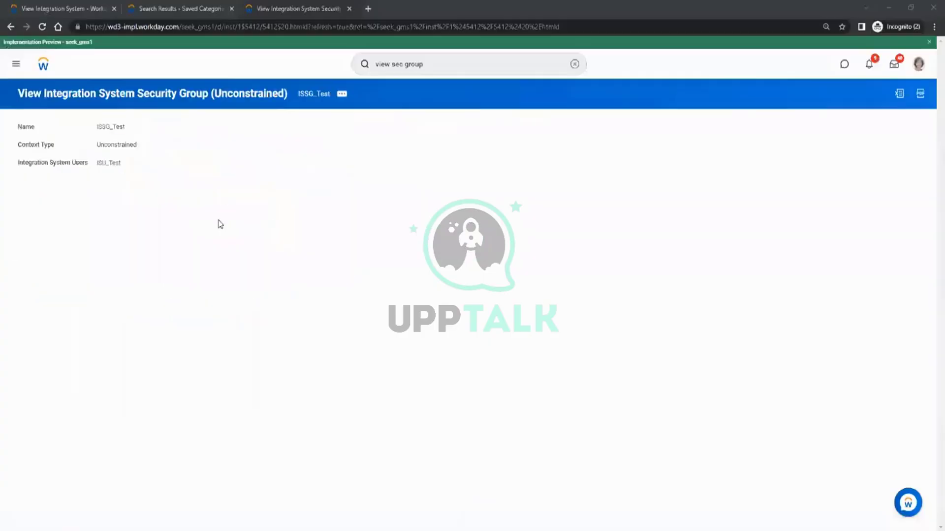
pyautogui.hotkey('alt', 'Tab')
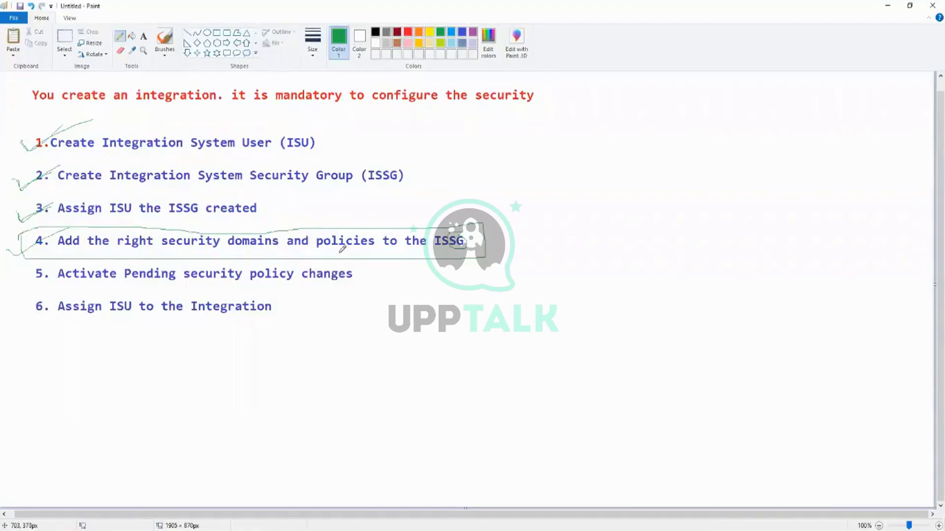
# Step: Switch to Workday, search for activate and open the Activate Pending Security Policy Changes task
pyautogui.hotkey('alt', 'Tab')
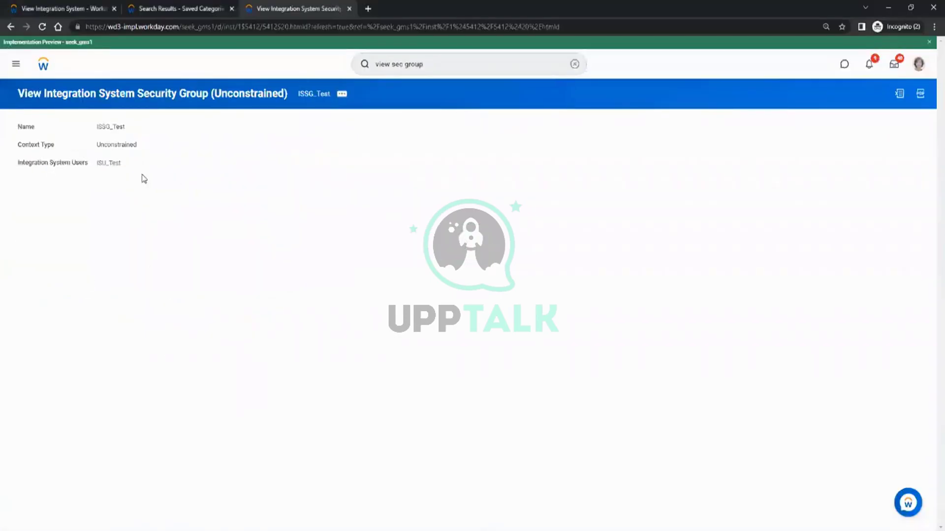
pyautogui.tripleClick(458, 64)
pyautogui.hotkey('alt', 'Tab')
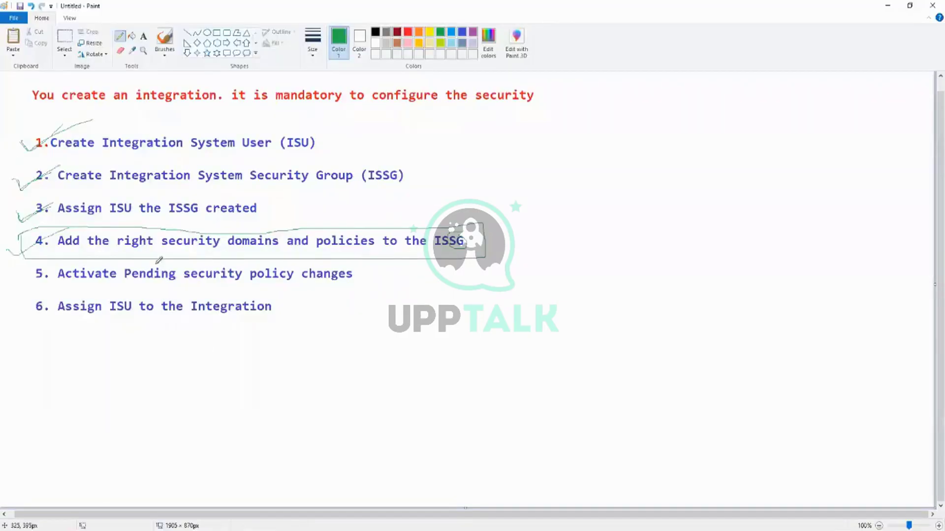
pyautogui.hotkey('alt', 'Tab')
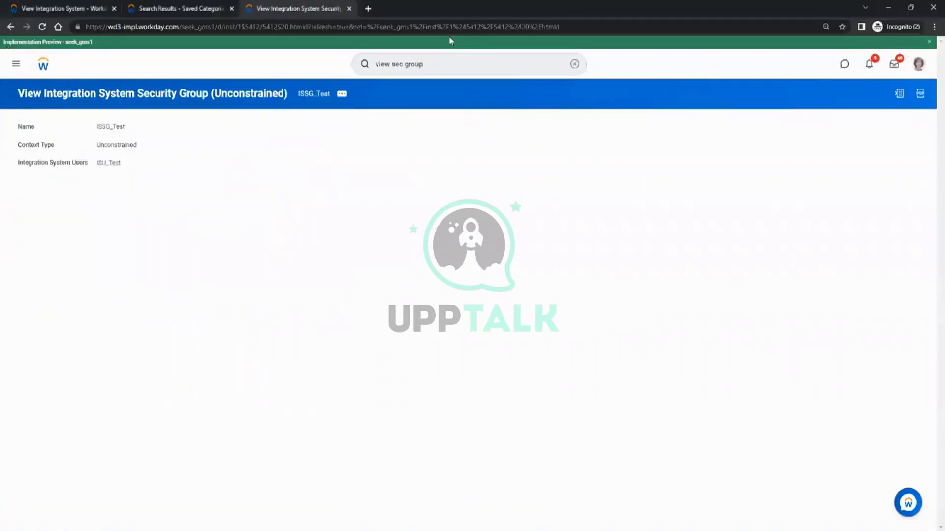
pyautogui.click(441, 61)
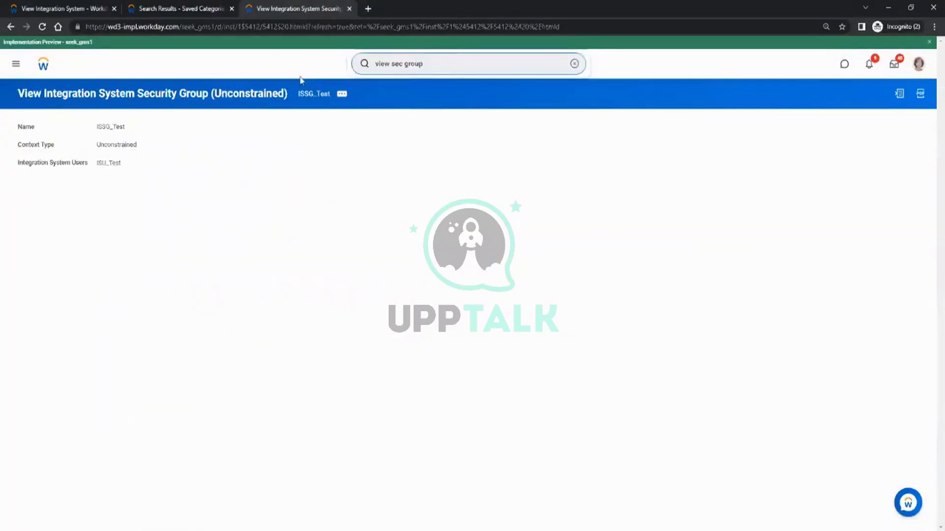
pyautogui.hotkey('ctrl', 'a')
pyautogui.write('ac')
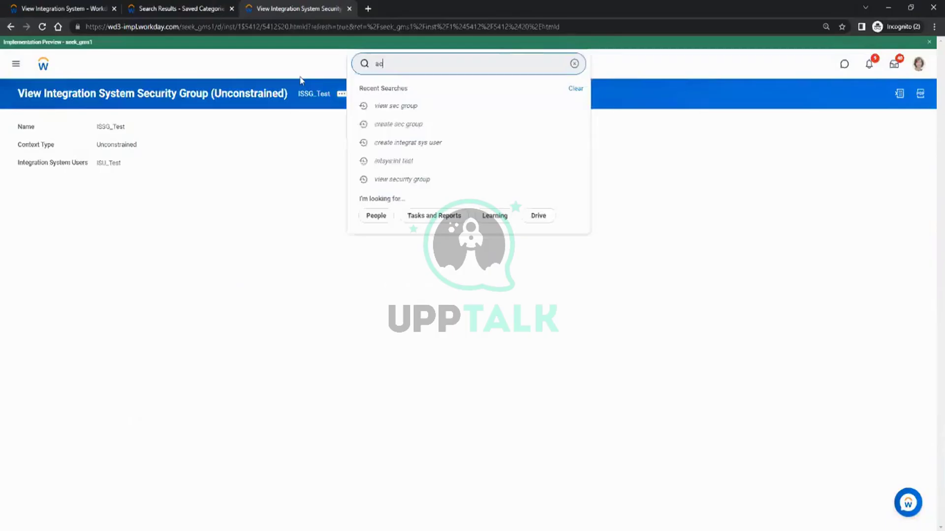
pyautogui.write('tivate')
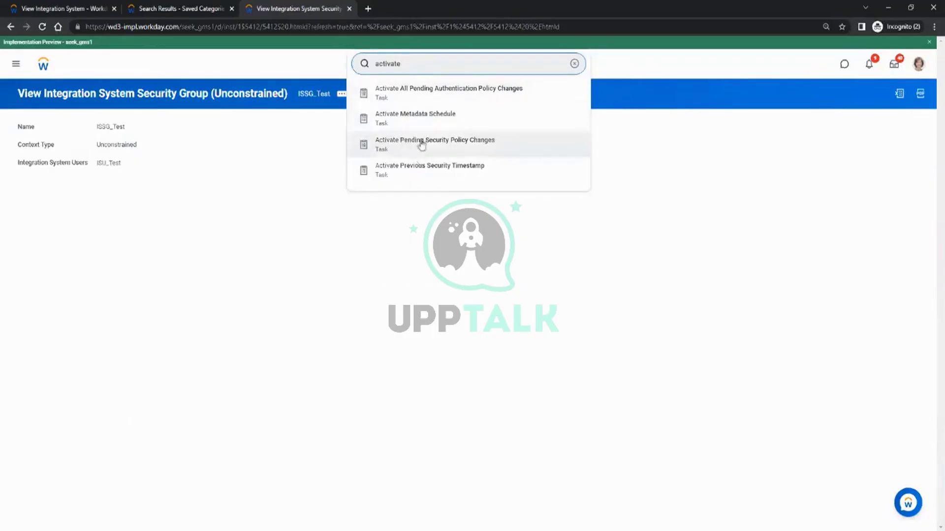
pyautogui.click(417, 145)
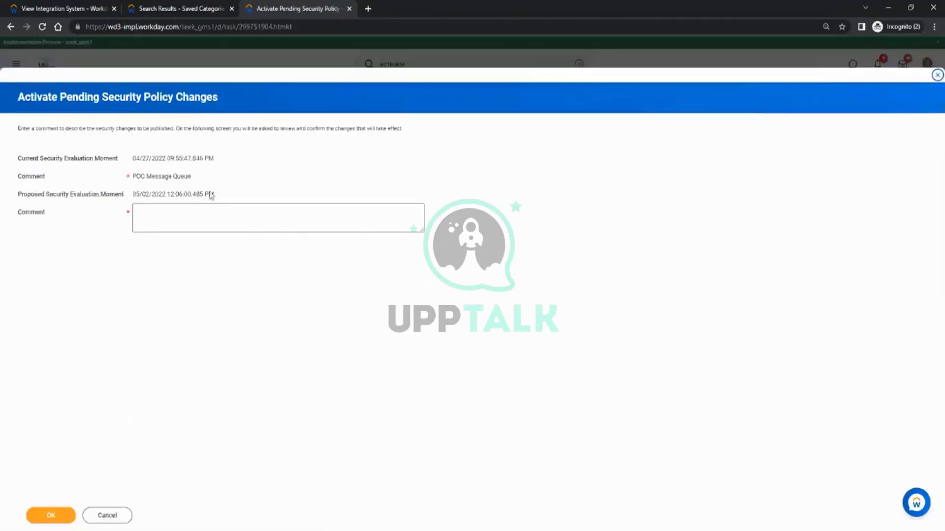
# Step: Activate the pending security policy changes with the comment ISSG_Test, confirming the listed domain security policies
pyautogui.click(187, 208)
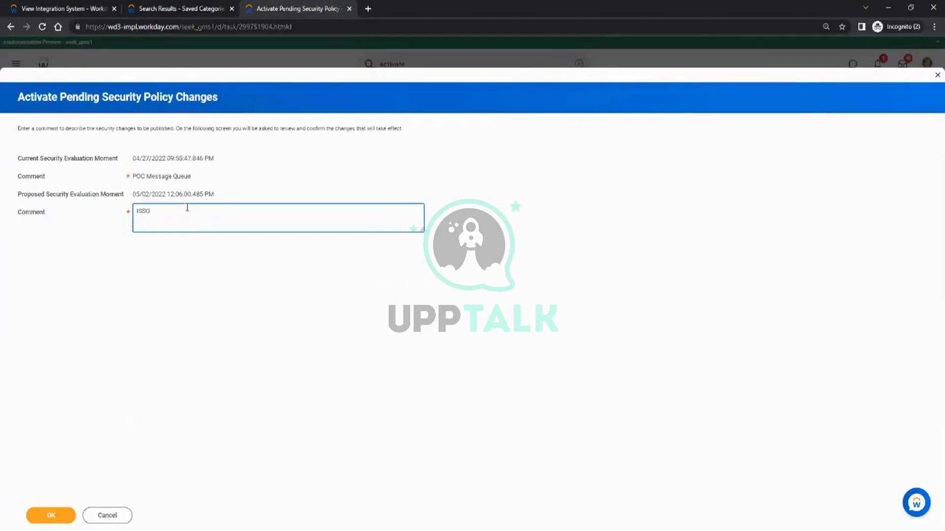
pyautogui.write('ISSG_Test')
pyautogui.click(49, 515)
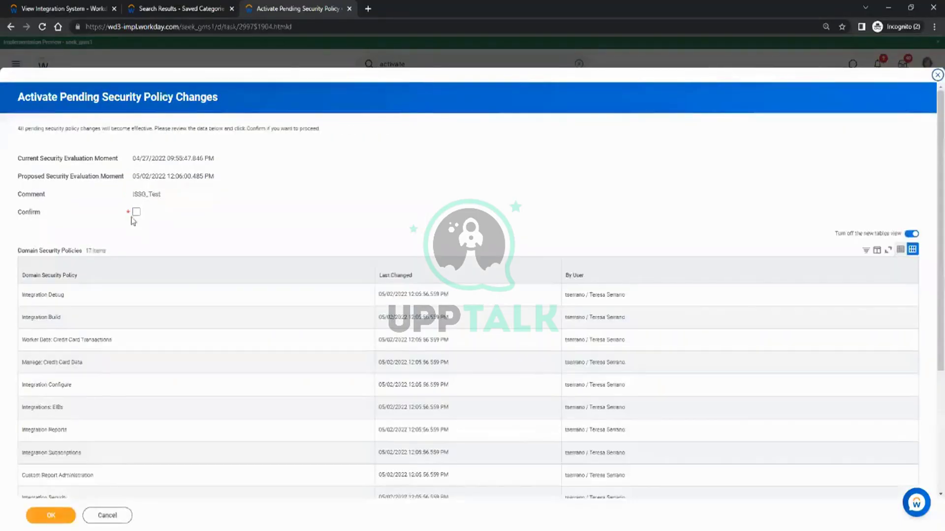
pyautogui.click(135, 213)
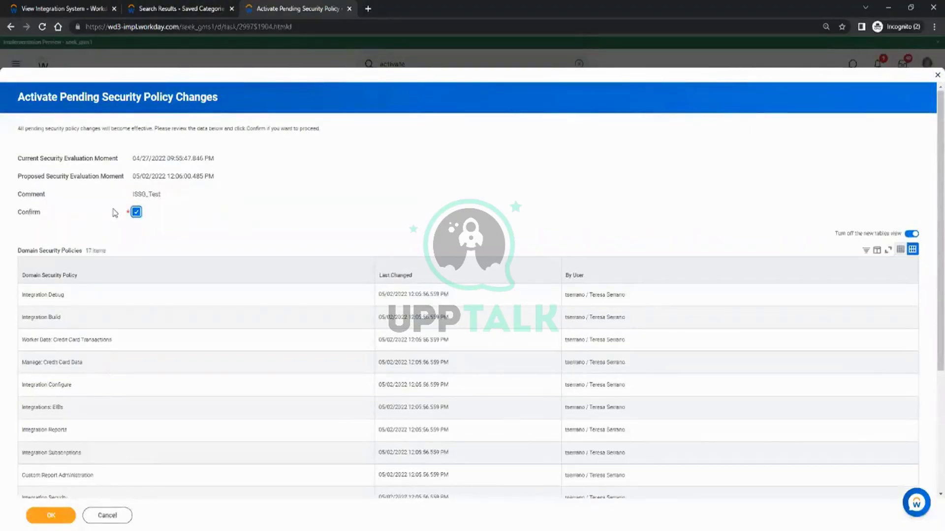
pyautogui.scroll(-3, 135, 314)
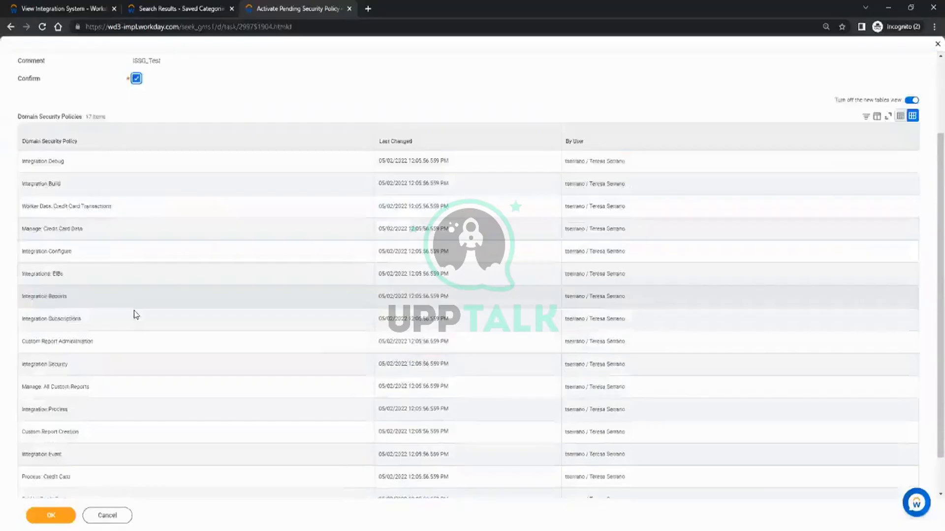
pyautogui.scroll(-1, 134, 296)
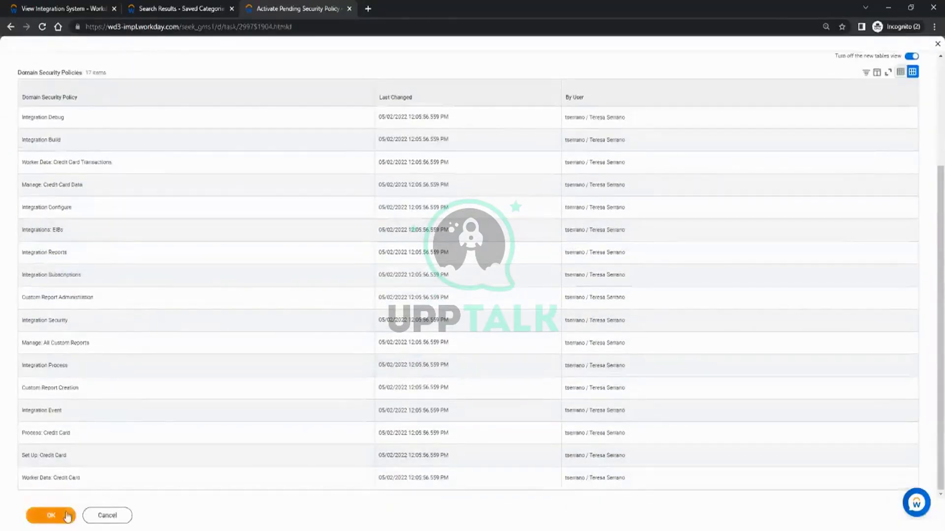
pyautogui.click(51, 516)
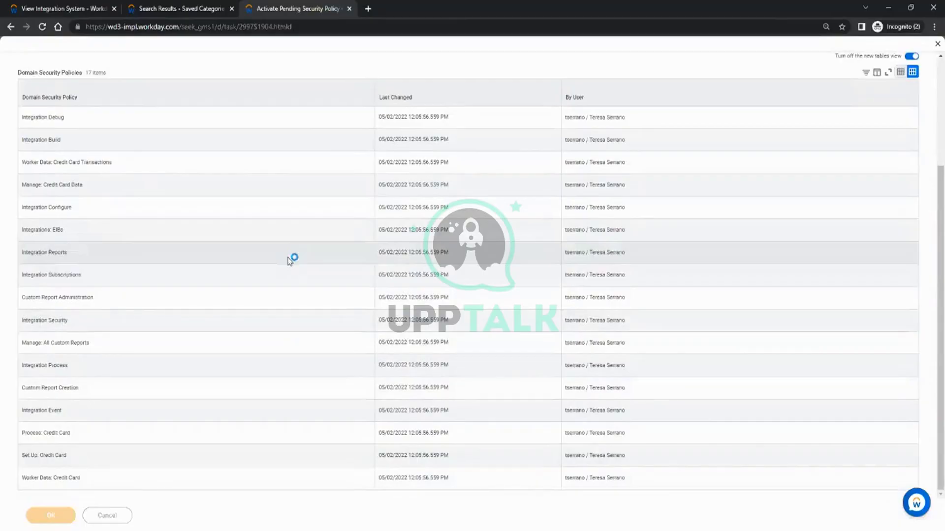
pyautogui.scroll(3, 312, 173)
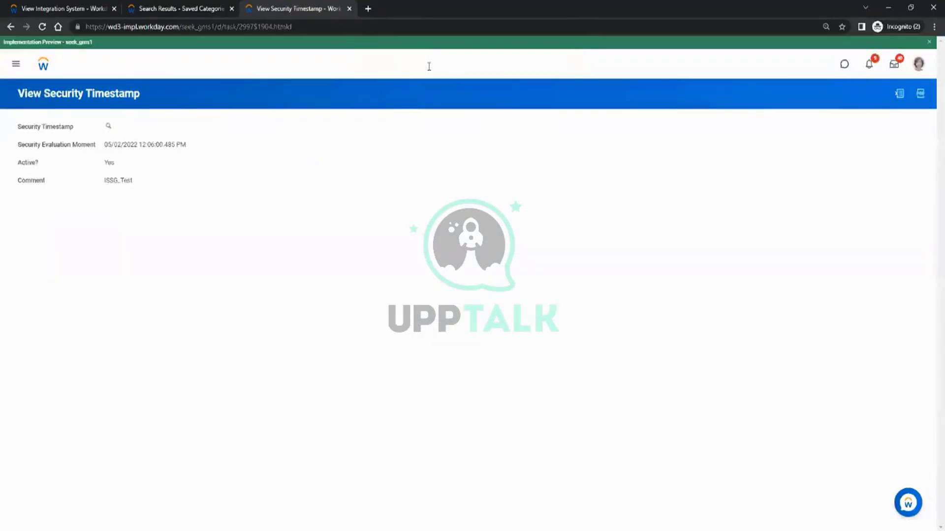
# Step: Search for view sec group and run the View Security Group report for ISSG_Test
pyautogui.click(428, 64)
pyautogui.write('view')
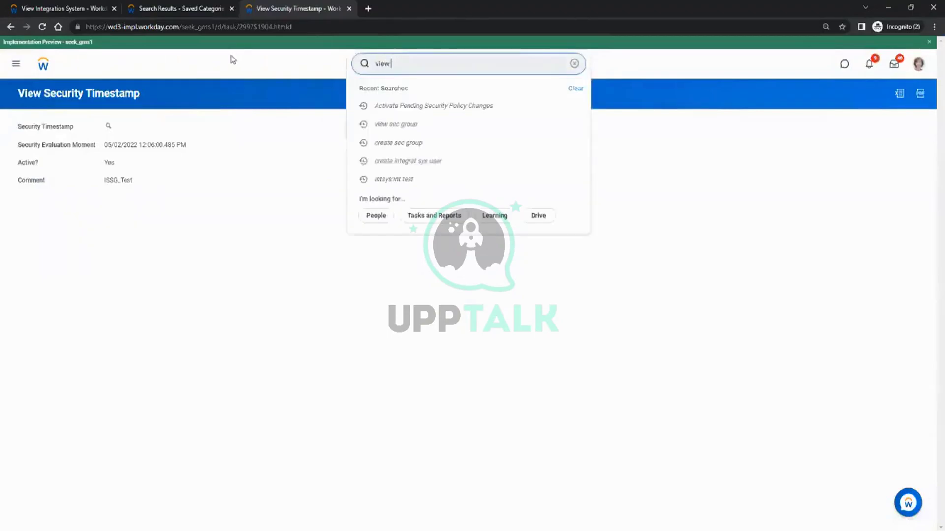
pyautogui.write(' sec group')
pyautogui.press('Return')
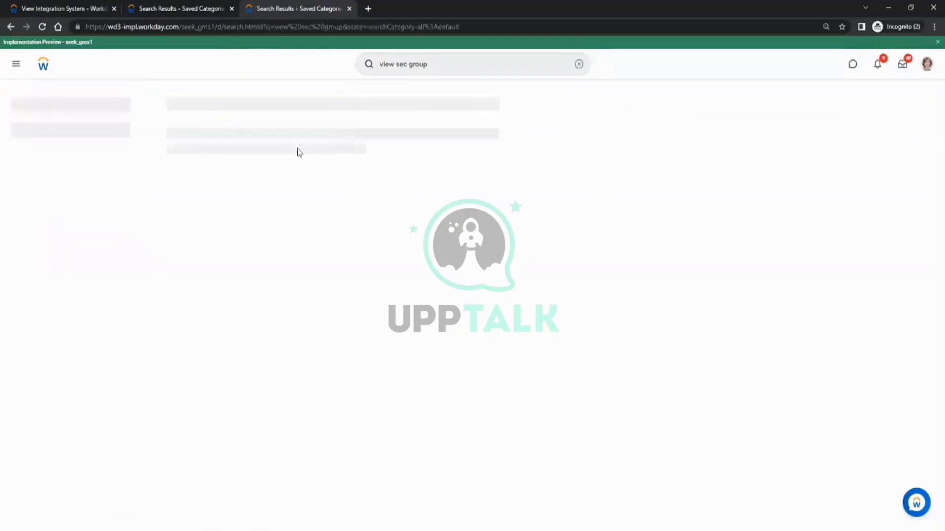
pyautogui.click(212, 127)
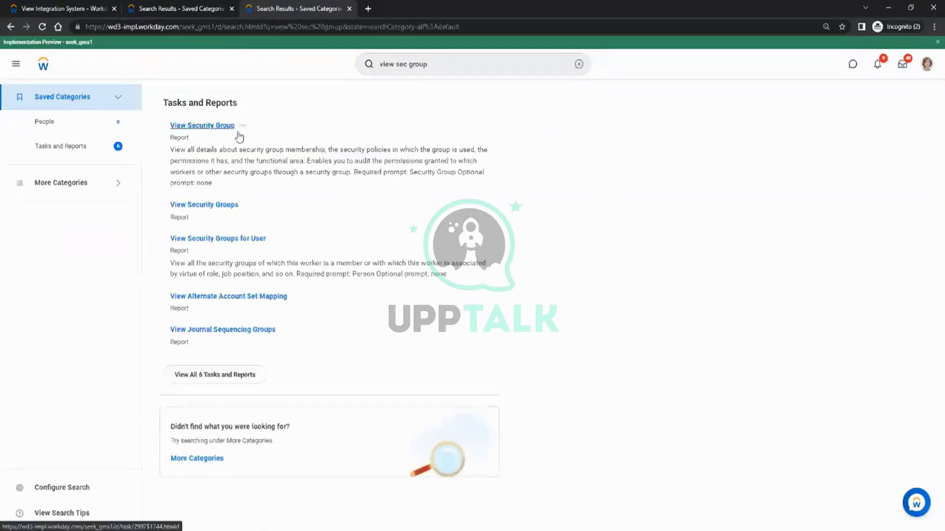
pyautogui.click(422, 153)
pyautogui.write('ssg_tes')
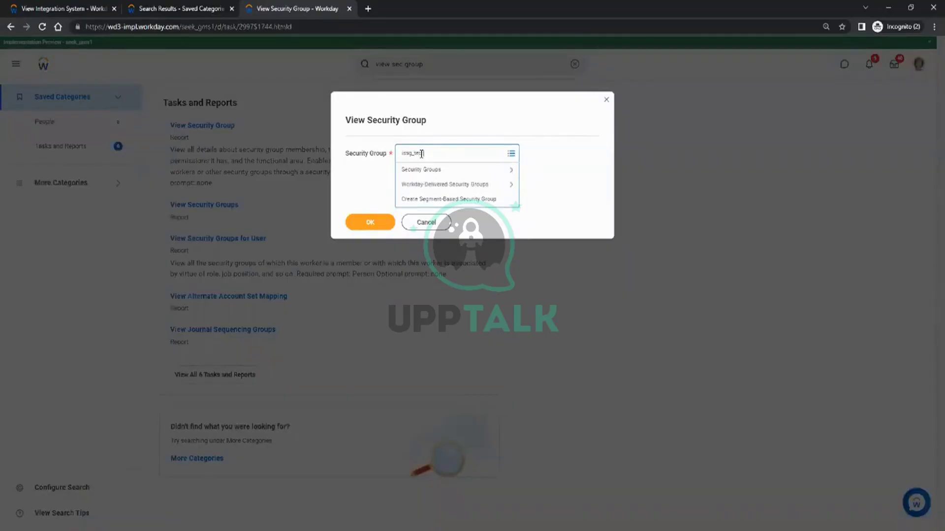
pyautogui.press('Return')
pyautogui.click(405, 170)
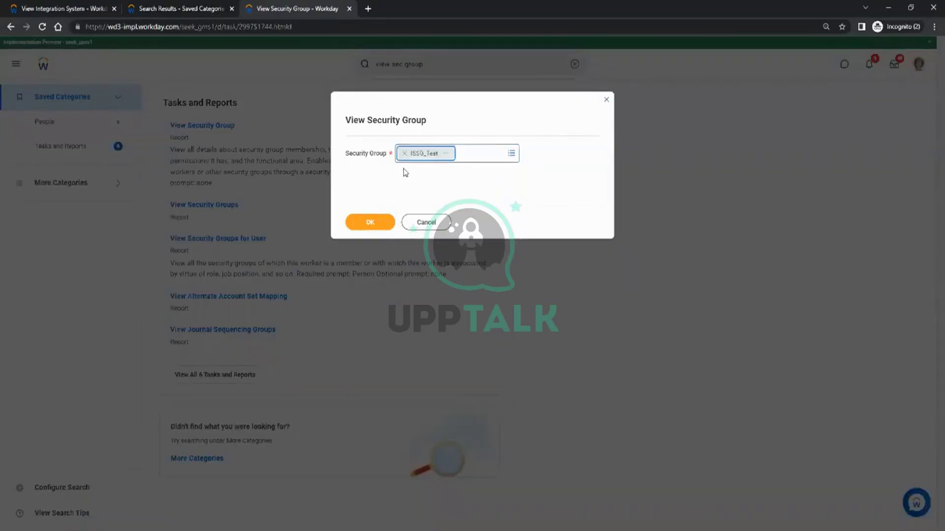
pyautogui.click(370, 222)
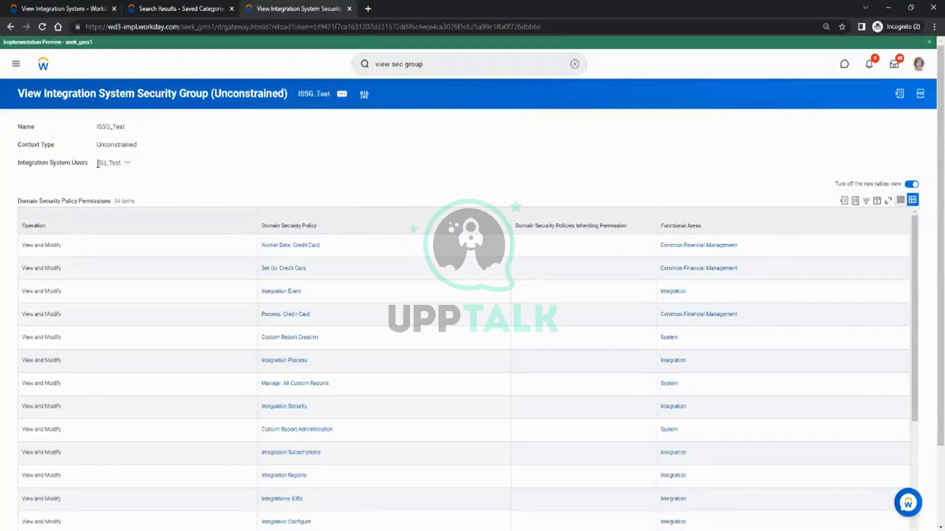
# Step: Examine the name, integration system user and domain security policy permissions of ISSG_Test
pyautogui.moveTo(97, 162); pyautogui.dragTo(173, 181)
pyautogui.click(190, 176)
pyautogui.moveTo(97, 124); pyautogui.dragTo(190, 136)
pyautogui.click(190, 136)
pyautogui.scroll(-2, 152, 178)
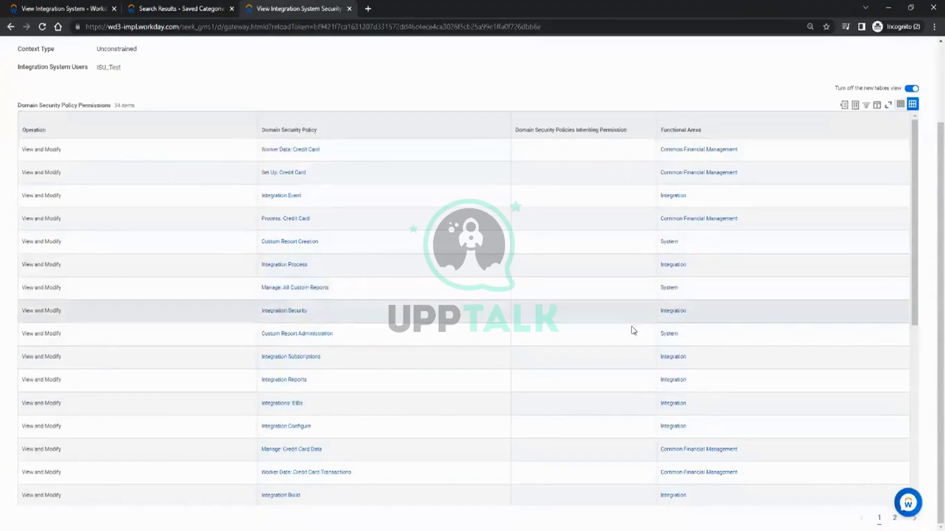
pyautogui.scroll(-1, 515, 334)
pyautogui.scroll(5, 500, 320)
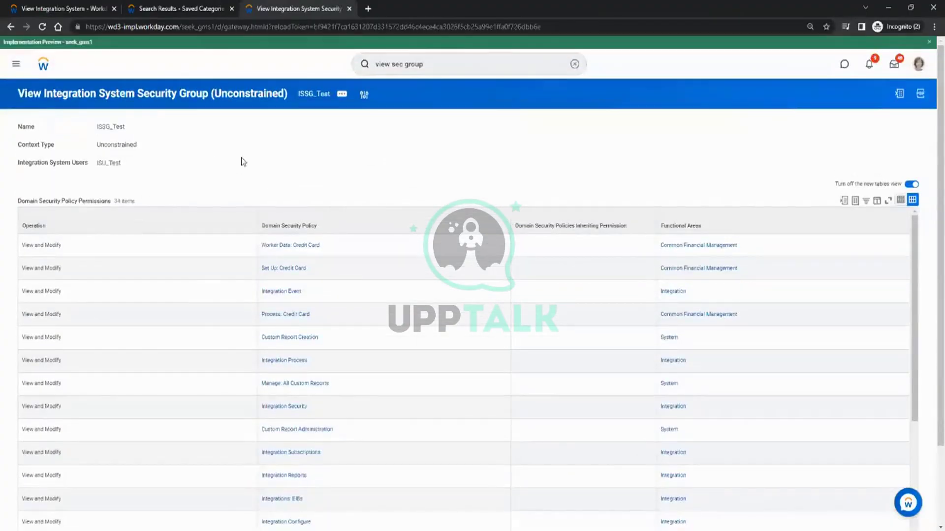
# Step: Switch to Paint, draw a green check mark beside item 5 and a box around item 6, Assign ISU to the Integration
pyautogui.hotkey('alt', 'Tab')
pyautogui.moveTo(18, 274); pyautogui.dragTo(75, 261)
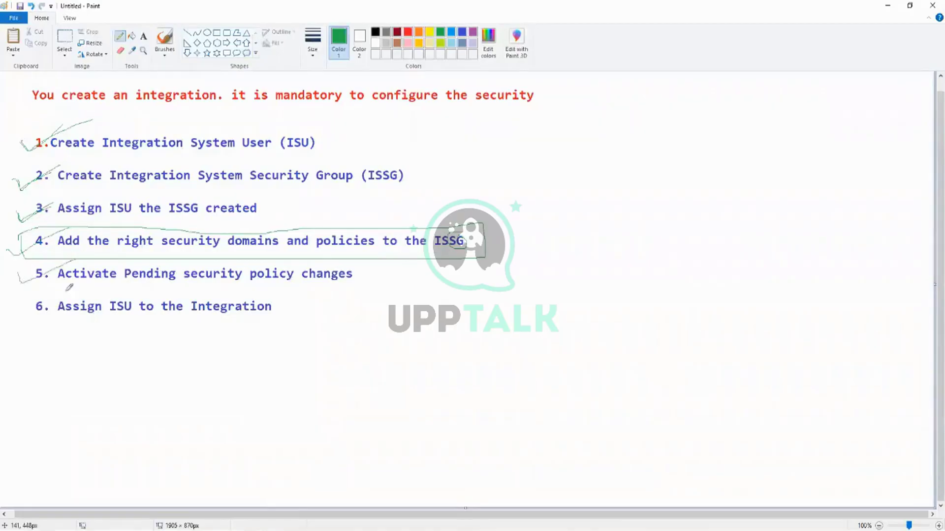
pyautogui.moveTo(301, 292)
pyautogui.mouseDown()
pyautogui.moveTo(39, 284)
pyautogui.moveTo(18, 330)
pyautogui.moveTo(269, 338)
pyautogui.moveTo(313, 290)
pyautogui.moveTo(227, 288)
pyautogui.mouseUp()
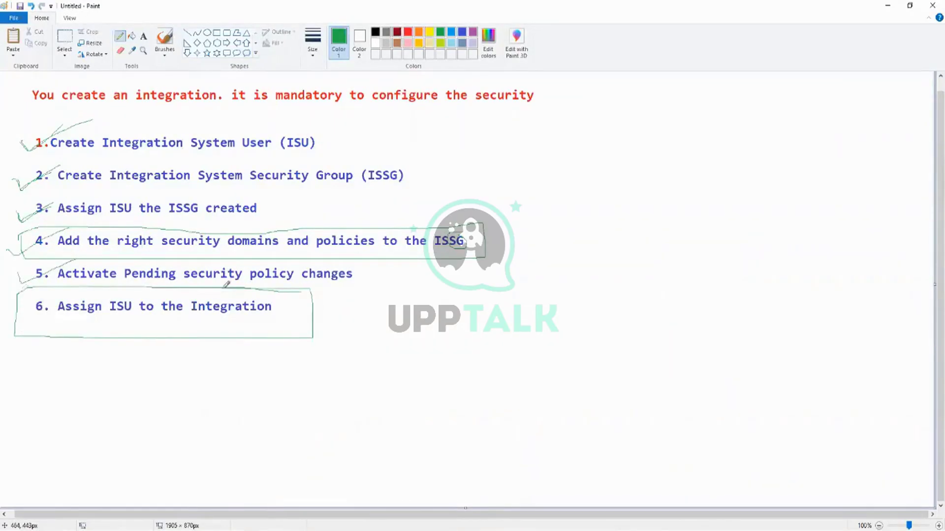
# Step: Switch to Workday and assign ISU_Test as the Workday account of the INT_Test integration system
pyautogui.hotkey('alt', 'Tab')
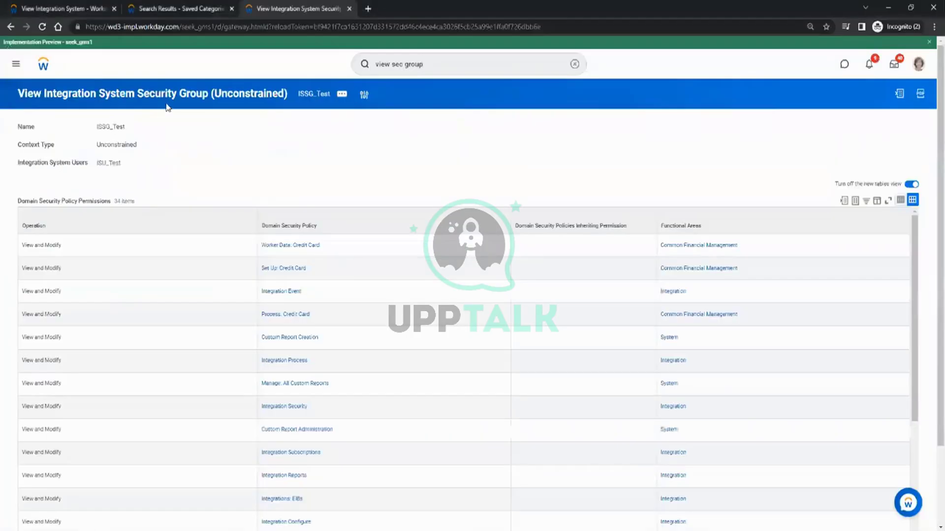
pyautogui.click(63, 8)
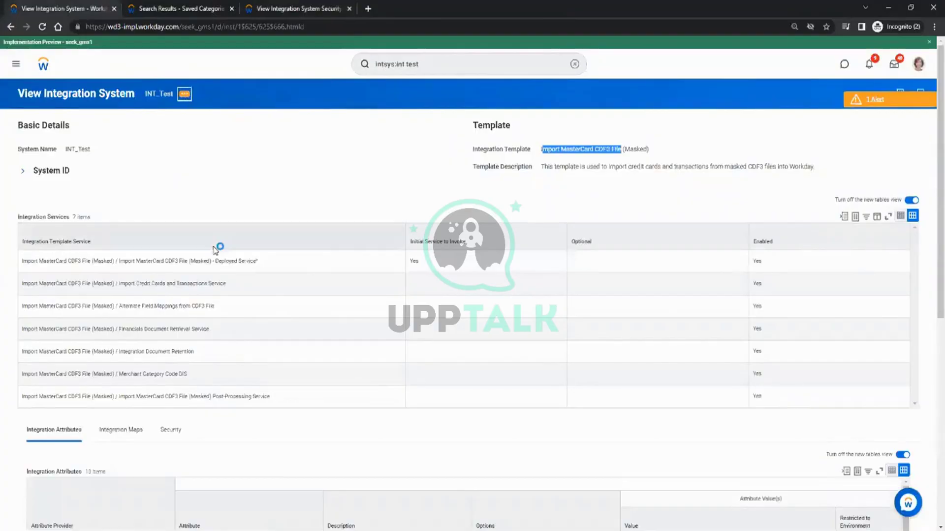
pyautogui.click(184, 94)
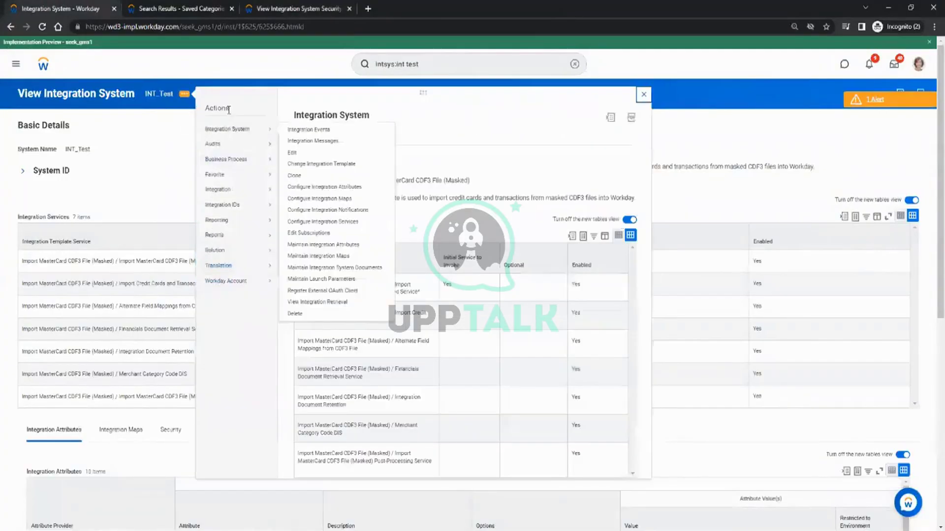
pyautogui.moveTo(238, 284)
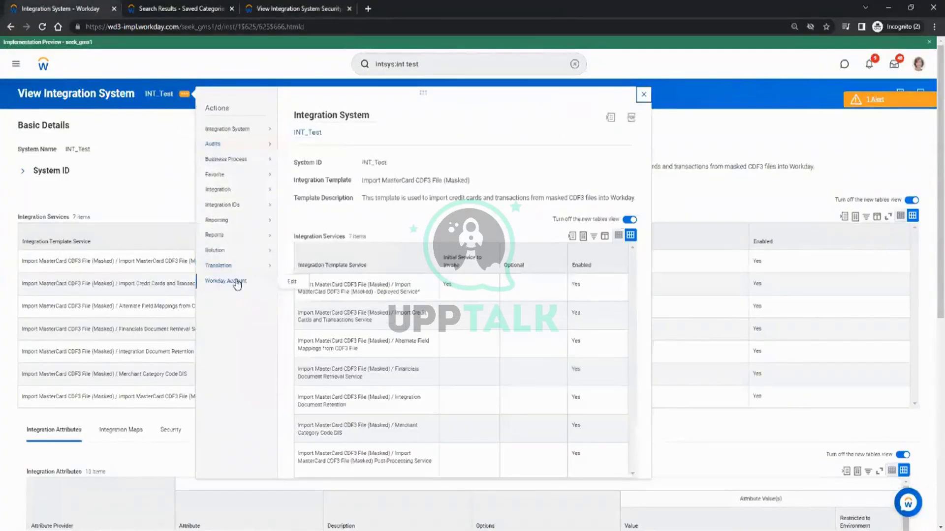
pyautogui.click(292, 284)
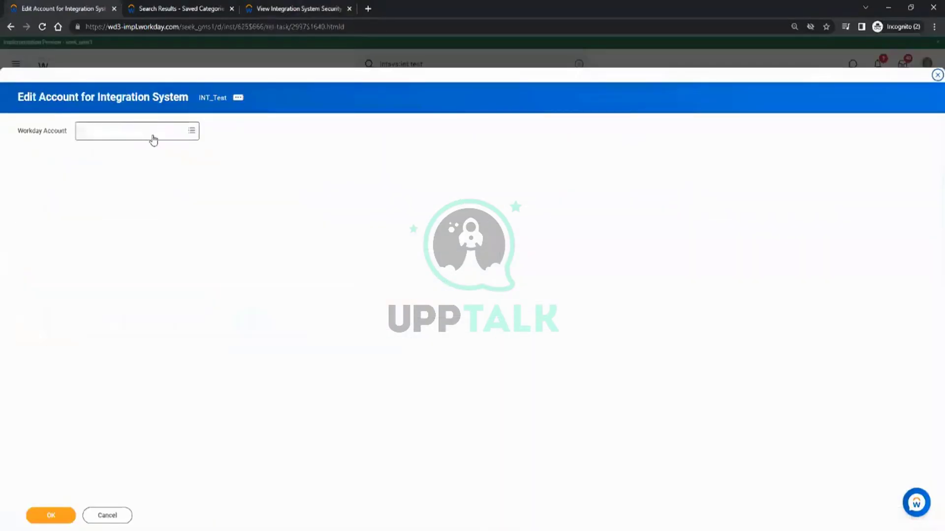
pyautogui.click(116, 130)
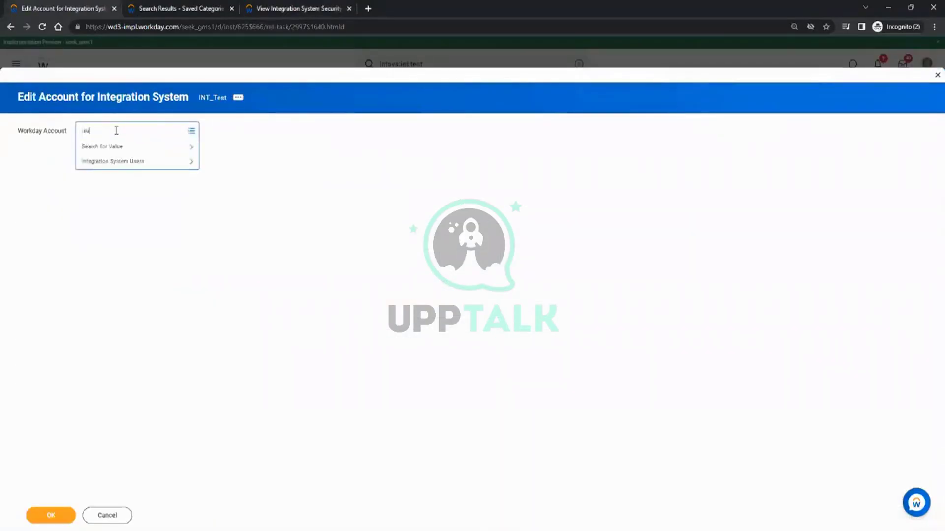
pyautogui.write('isu_test')
pyautogui.press('Return')
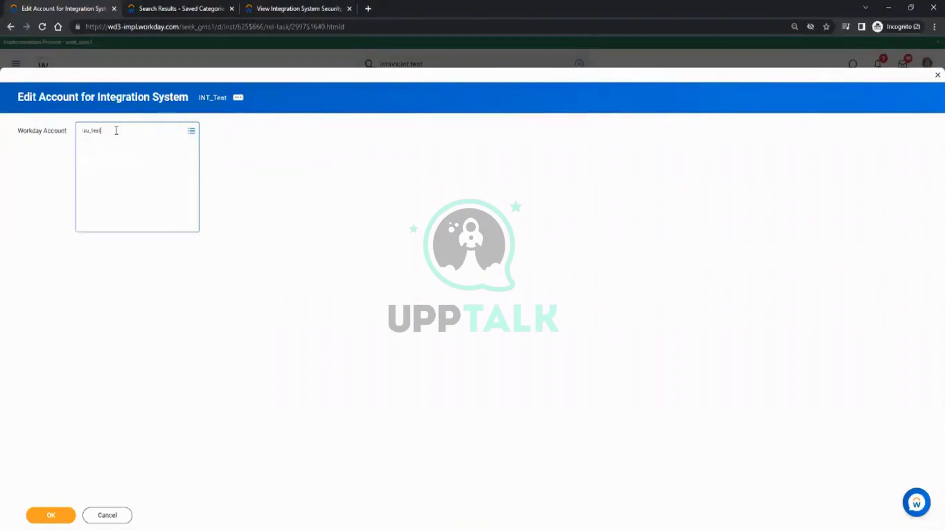
pyautogui.click(72, 514)
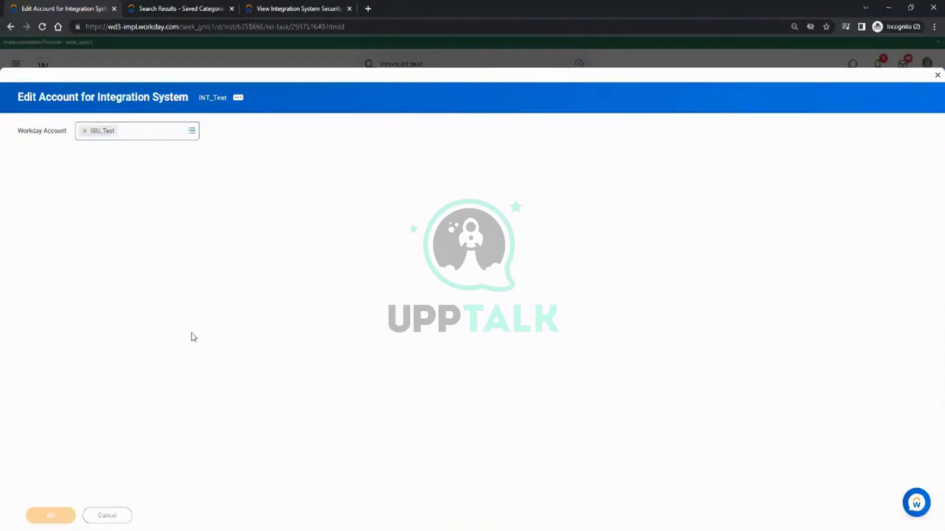
pyautogui.click(65, 512)
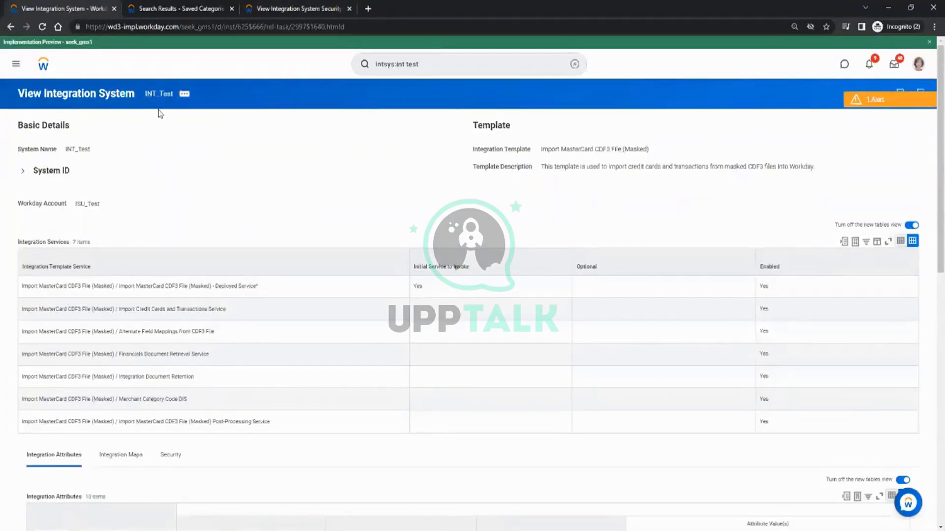
# Step: Check the Workday account shown on the INT_Test integration system and switch to the checklist in Paint
pyautogui.moveTo(75, 204); pyautogui.dragTo(186, 198)
pyautogui.click(172, 208)
pyautogui.click(180, 214)
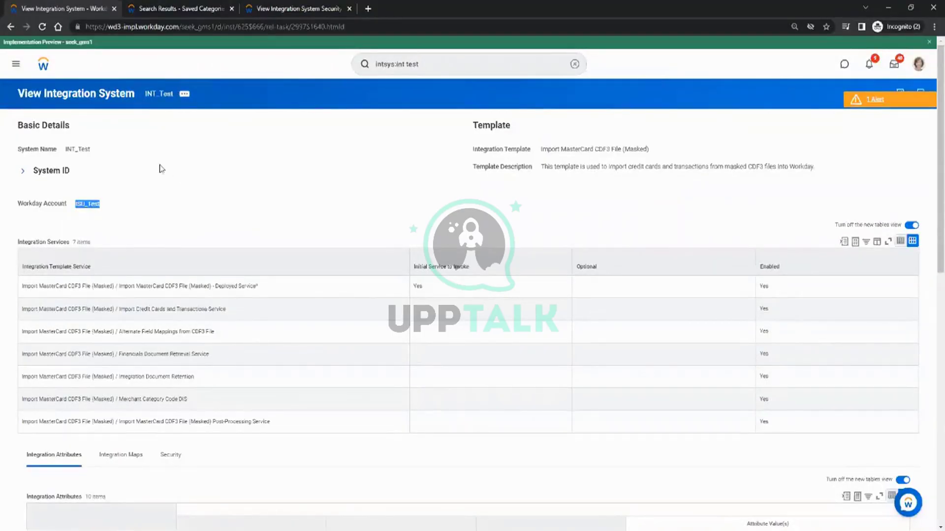
pyautogui.hotkey('alt', 'Tab')
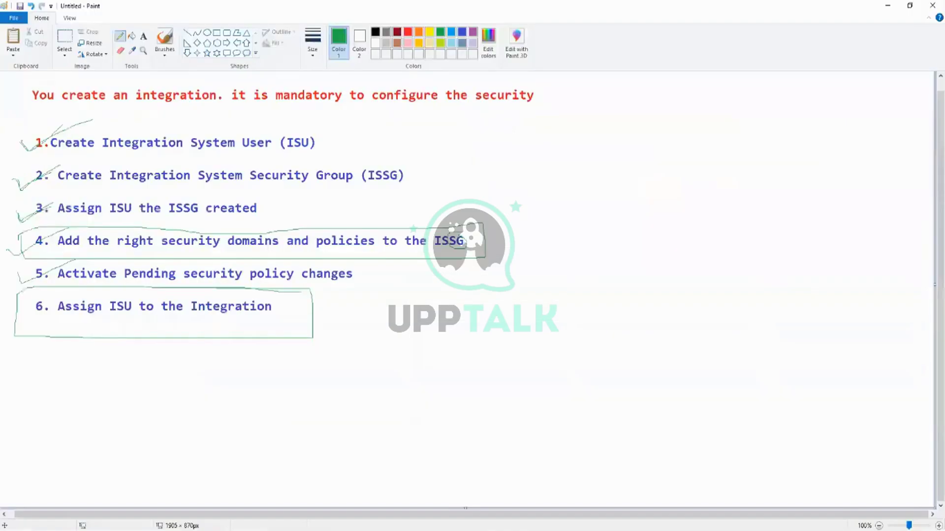
# Step: Draw a large green loop around the six-item checklist and a check mark after the text of each item
pyautogui.moveTo(306, 373)
pyautogui.mouseDown()
pyautogui.moveTo(490, 274)
pyautogui.moveTo(408, 175)
pyautogui.moveTo(328, 139)
pyautogui.moveTo(120, 100)
pyautogui.moveTo(4, 169)
pyautogui.moveTo(74, 341)
pyautogui.moveTo(443, 302)
pyautogui.moveTo(490, 241)
pyautogui.mouseUp()
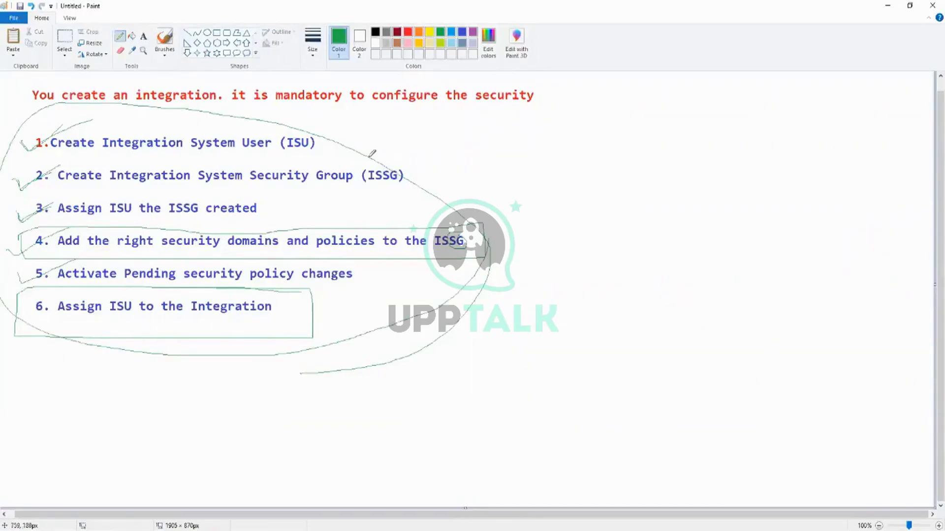
pyautogui.moveTo(333, 136); pyautogui.dragTo(398, 97)
pyautogui.moveTo(418, 176); pyautogui.dragTo(506, 126)
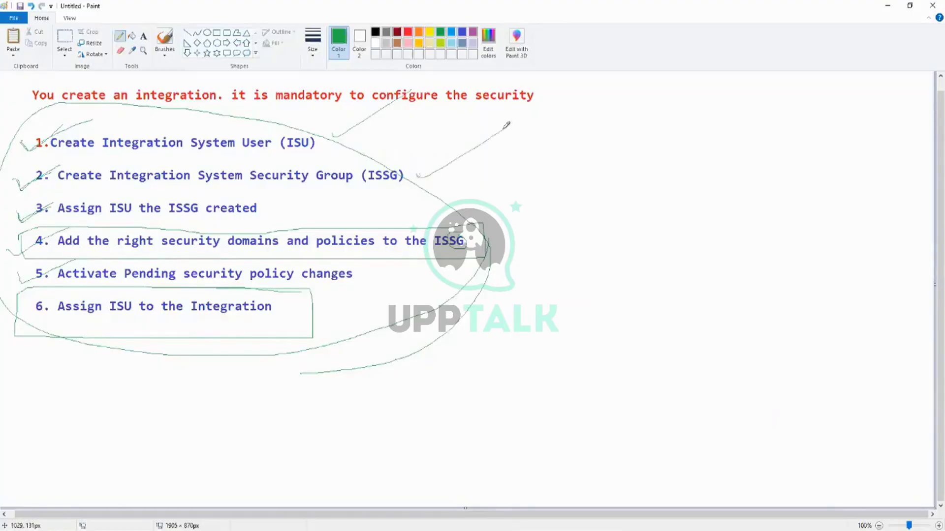
pyautogui.moveTo(275, 209); pyautogui.dragTo(340, 183)
pyautogui.moveTo(488, 244); pyautogui.dragTo(529, 218)
pyautogui.moveTo(366, 279); pyautogui.dragTo(415, 263)
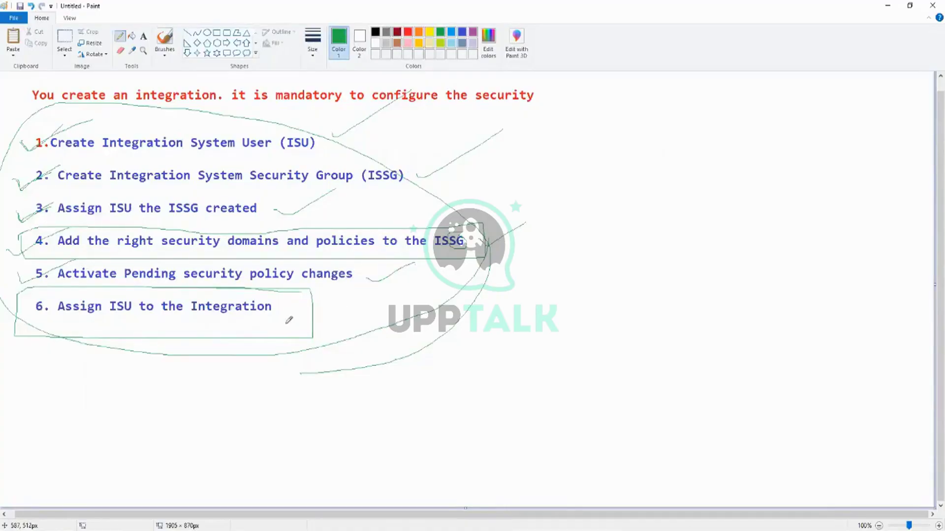
pyautogui.moveTo(307, 321); pyautogui.dragTo(383, 298)
# Step: Switch to Workday Integration Security.pdf in Adobe Reader and examine the chapter 4 table of integration-related security domains and the permissions they grant
pyautogui.click(217, 530)
pyautogui.moveTo(205, 530)
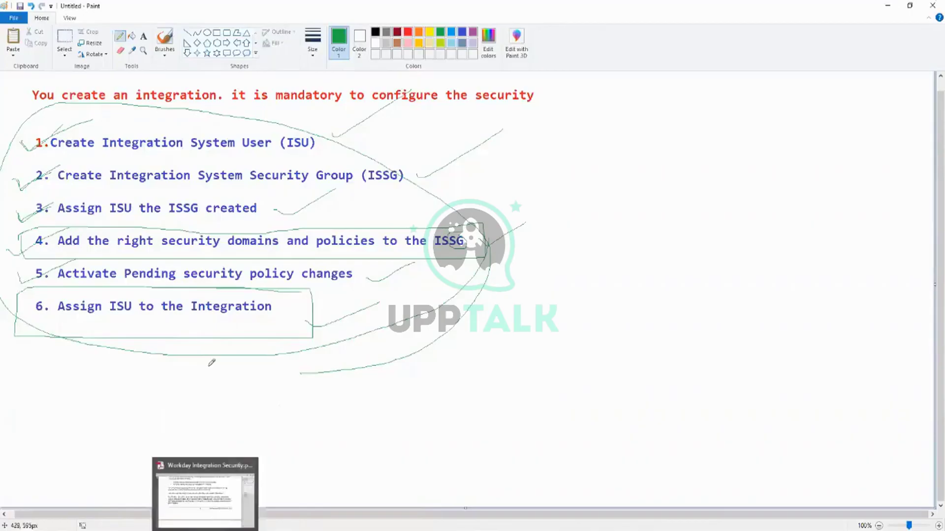
pyautogui.click(202, 502)
pyautogui.scroll(10, 362, 213)
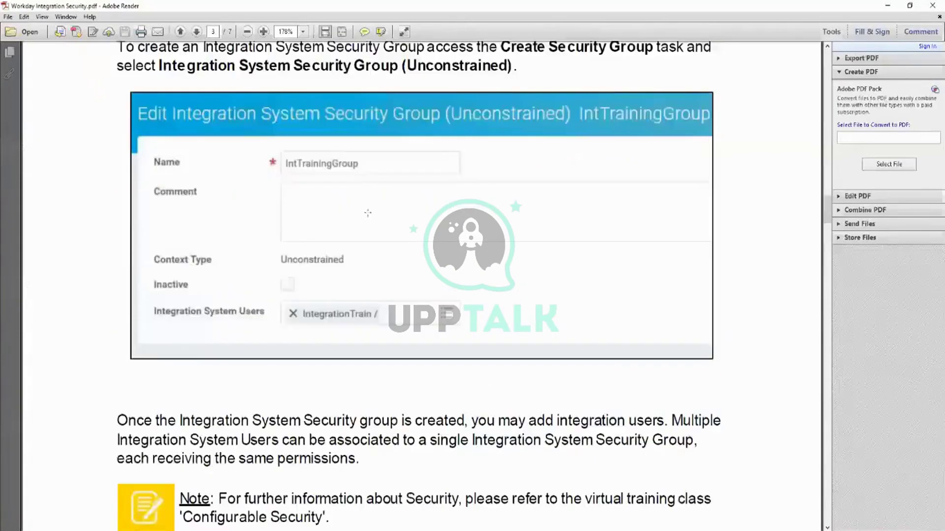
pyautogui.moveTo(828, 209); pyautogui.dragTo(834, 155)
pyautogui.scroll(10, 386, 204)
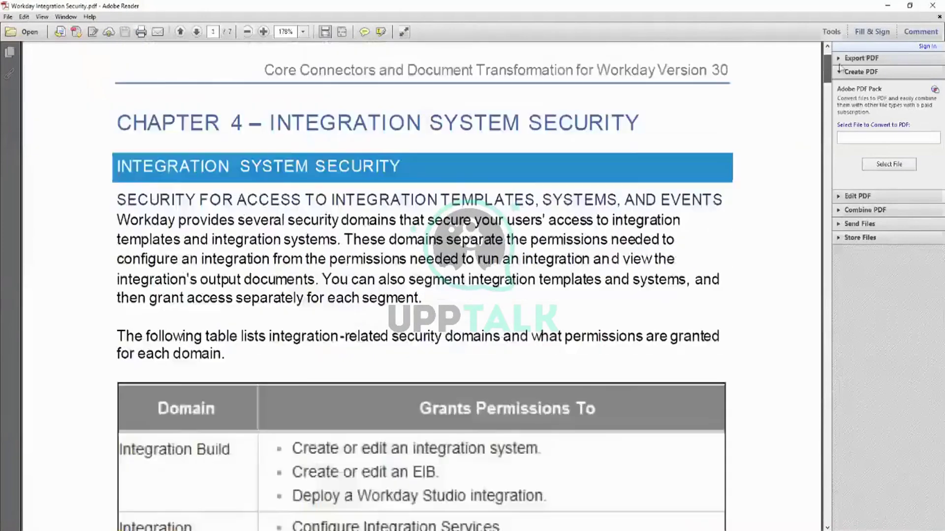
pyautogui.scroll(-1, 547, 261)
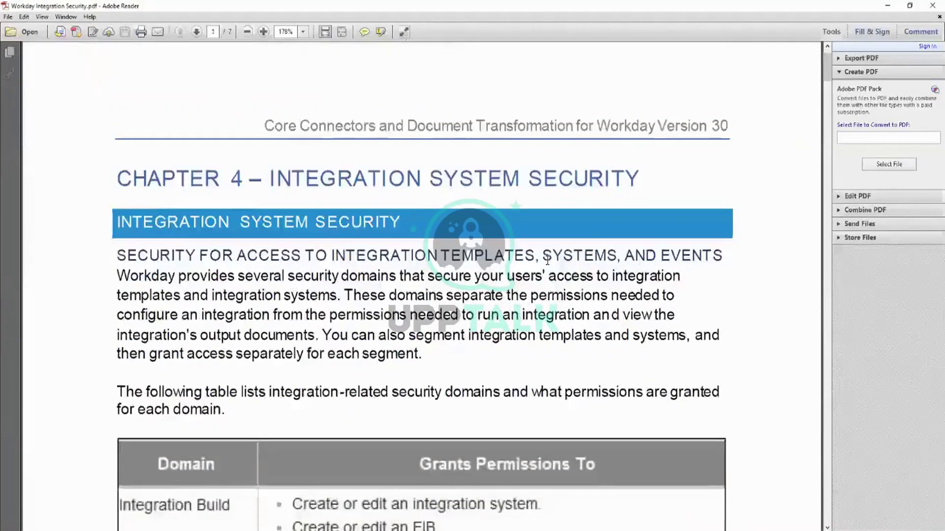
pyautogui.scroll(-15, 547, 260)
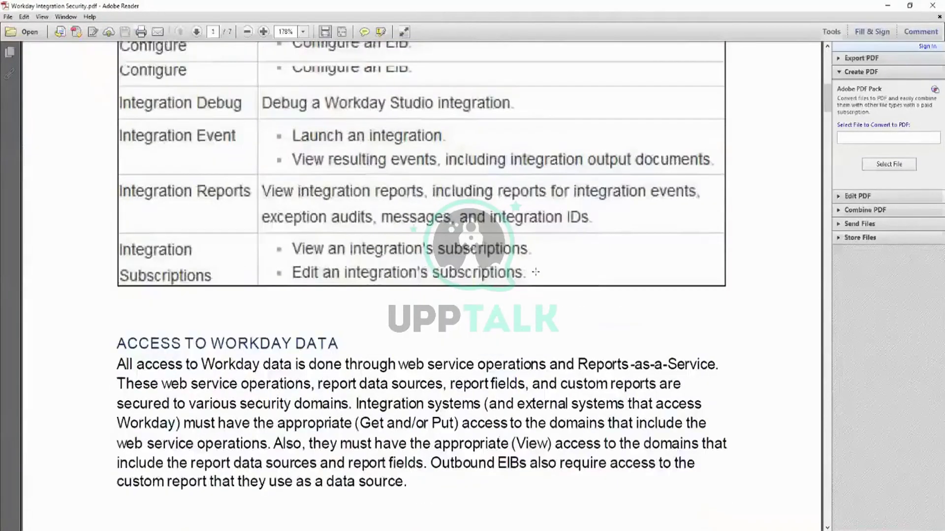
pyautogui.scroll(6, 532, 270)
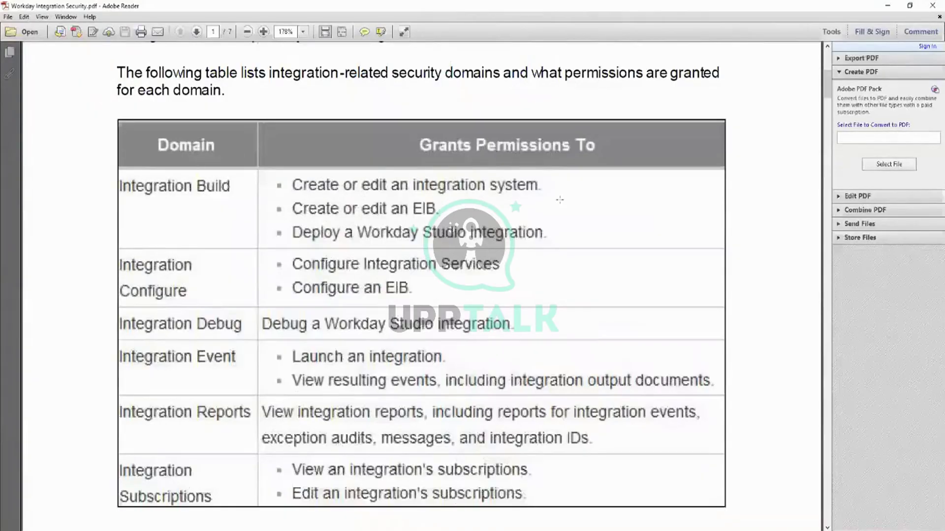
pyautogui.scroll(-16, 555, 235)
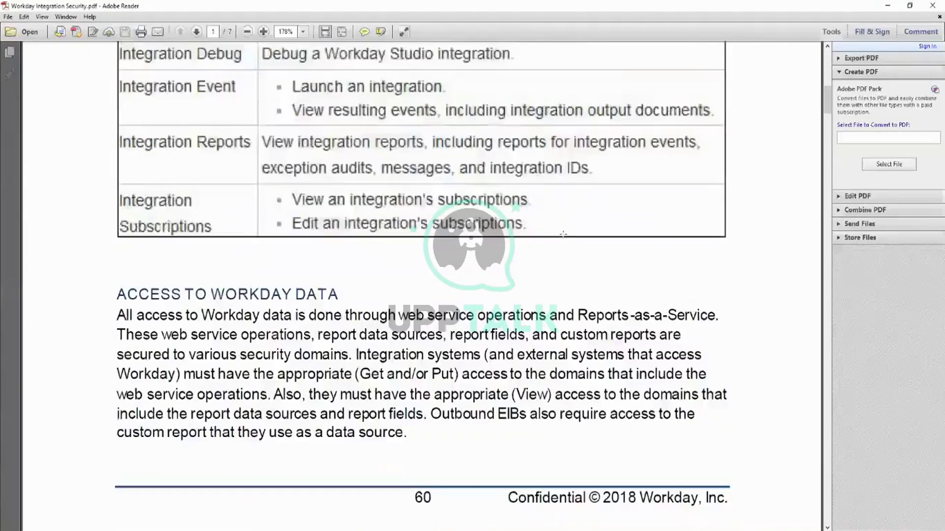
# Step: Examine the PDF sections on creating an integration system user, creating an integration system security group and providing permissions to the security group
pyautogui.scroll(-20, 555, 235)
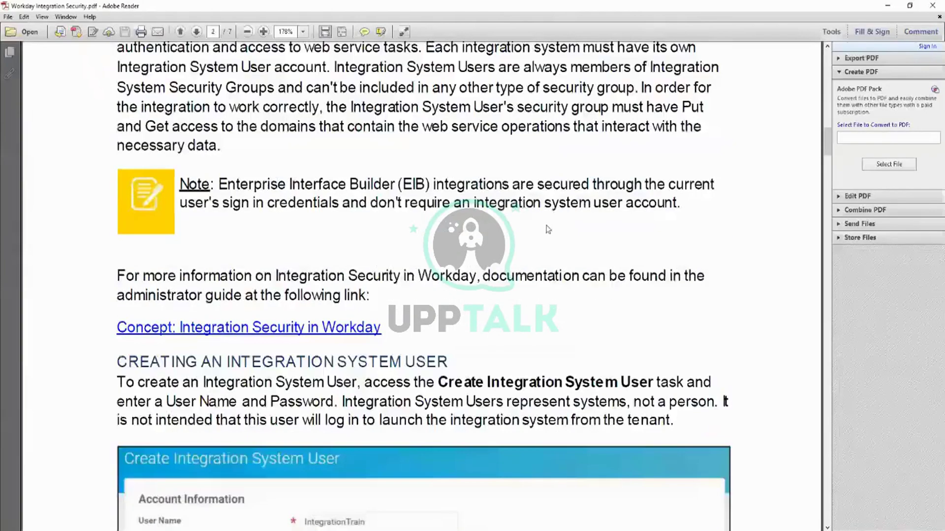
pyautogui.moveTo(118, 116); pyautogui.dragTo(214, 265)
pyautogui.scroll(-7, 335, 302)
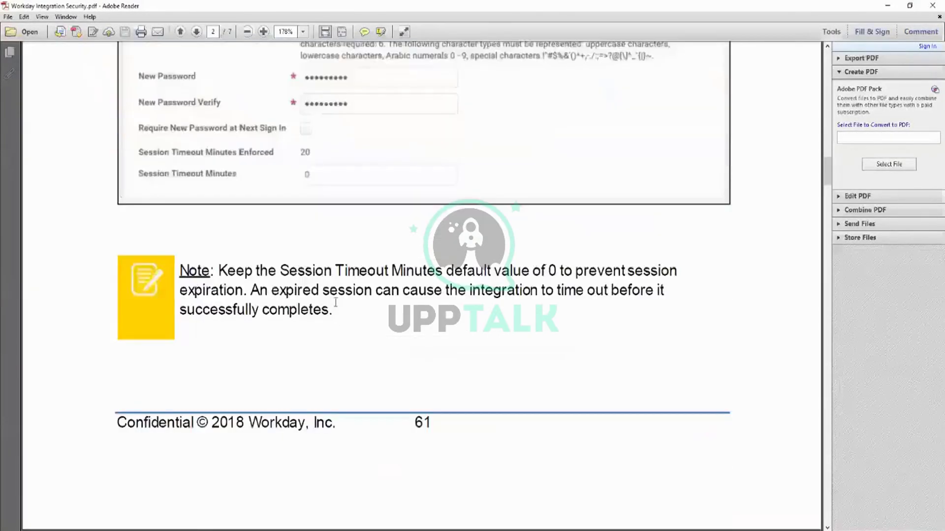
pyautogui.scroll(-17, 335, 302)
pyautogui.scroll(1, 184, 181)
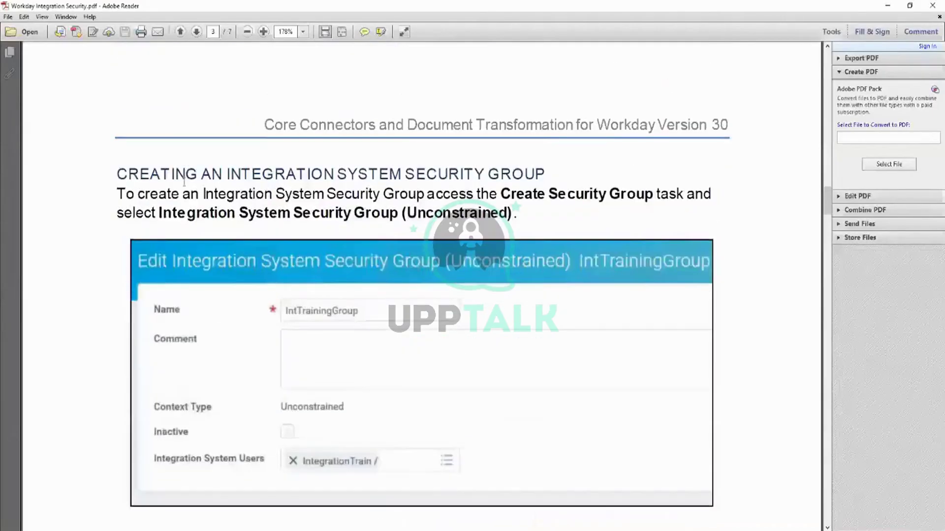
pyautogui.moveTo(184, 181); pyautogui.dragTo(521, 196)
pyautogui.scroll(-6, 380, 165)
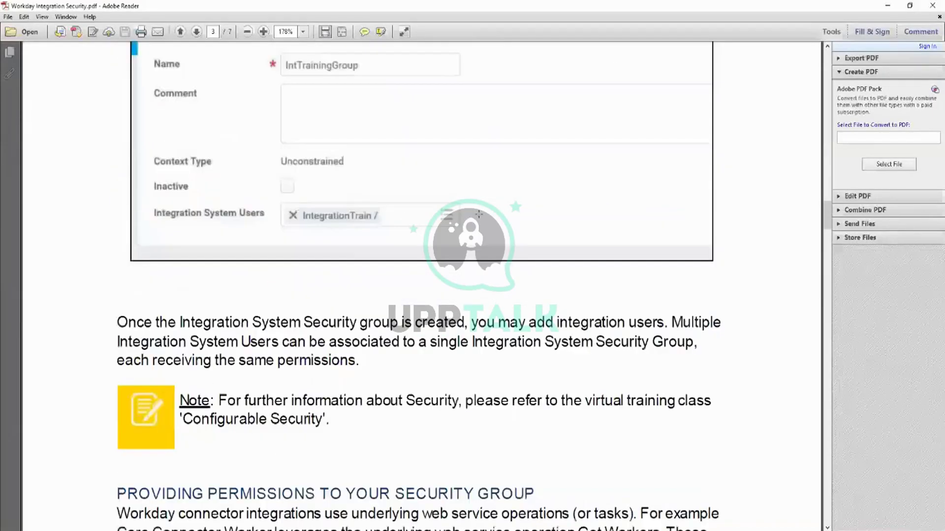
pyautogui.scroll(-6, 495, 359)
pyautogui.scroll(-7, 488, 374)
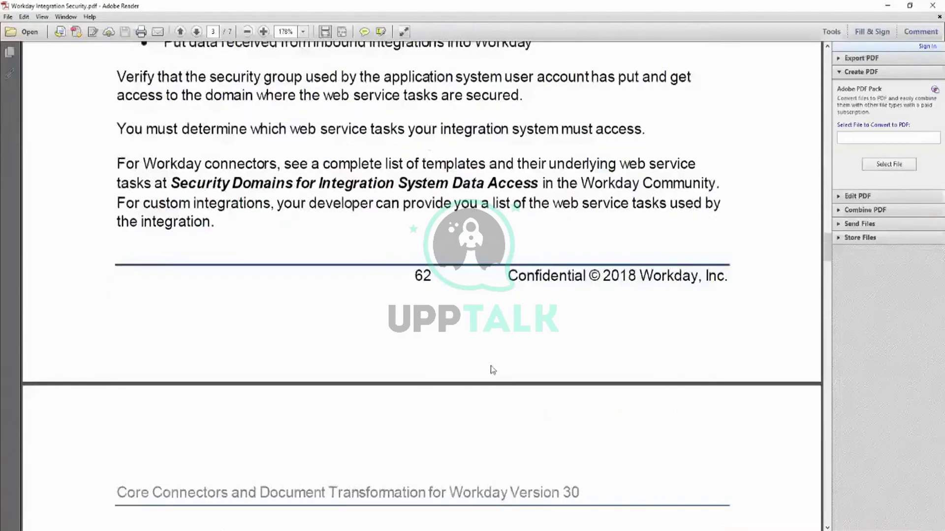
pyautogui.scroll(4, 491, 365)
pyautogui.moveTo(310, 150); pyautogui.dragTo(536, 153)
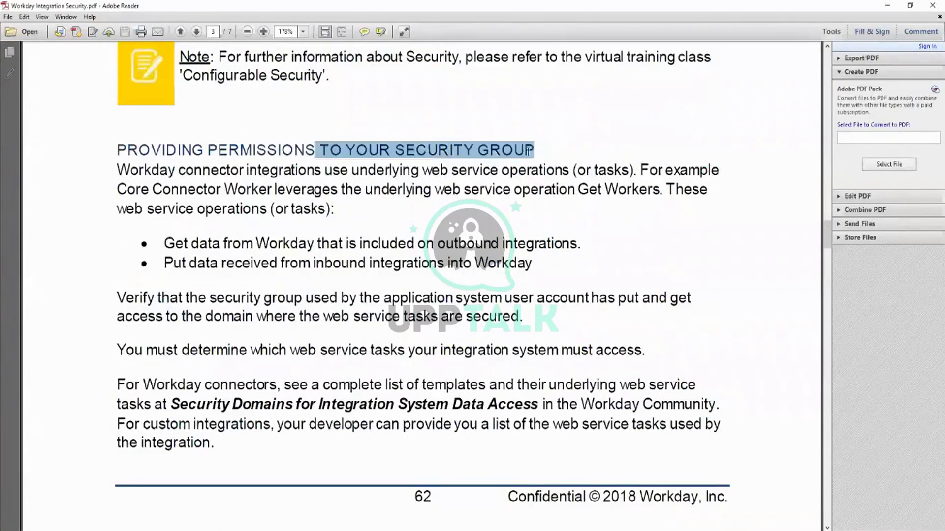
# Step: Examine the PDF pages on domain security policies and group permissions, and highlight the instruction to run Activate Pending Security Policy Changes
pyautogui.scroll(-15, 487, 281)
pyautogui.scroll(-1, 484, 280)
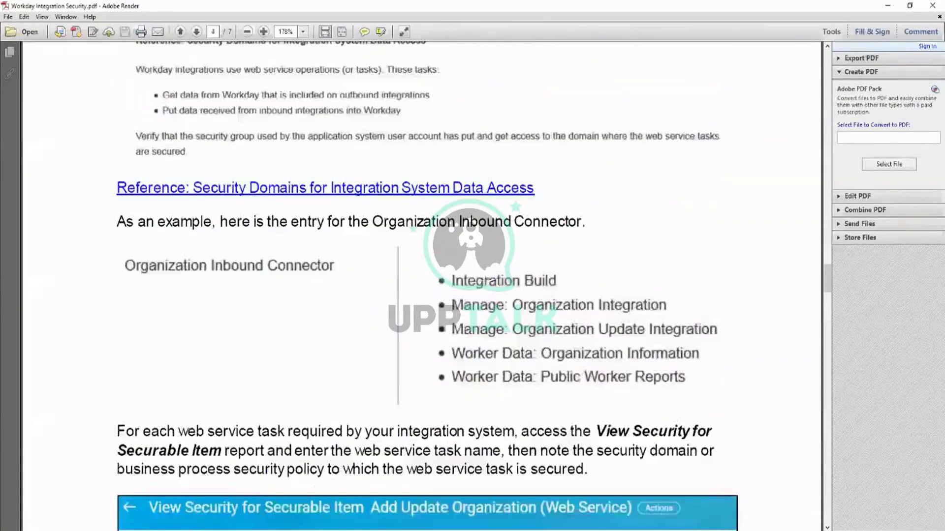
pyautogui.scroll(-10, 486, 295)
pyautogui.scroll(-15, 487, 313)
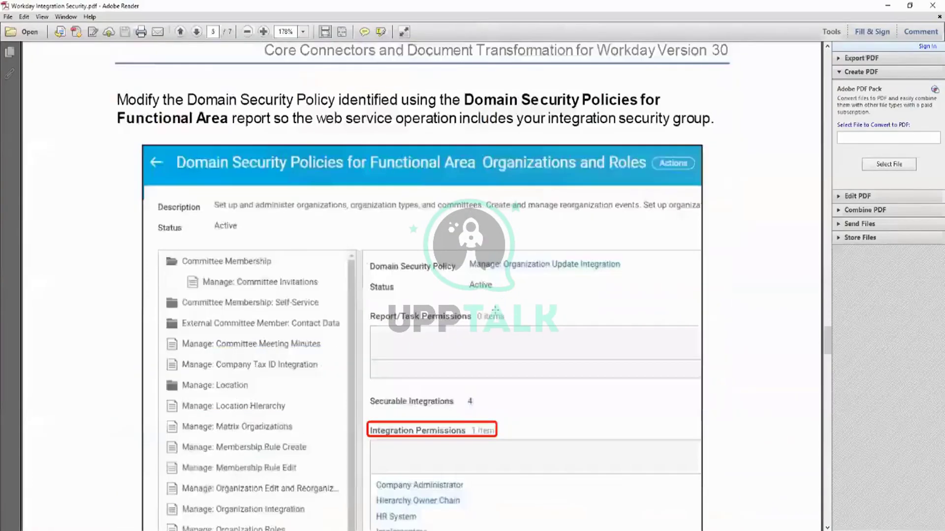
pyautogui.scroll(-17, 566, 247)
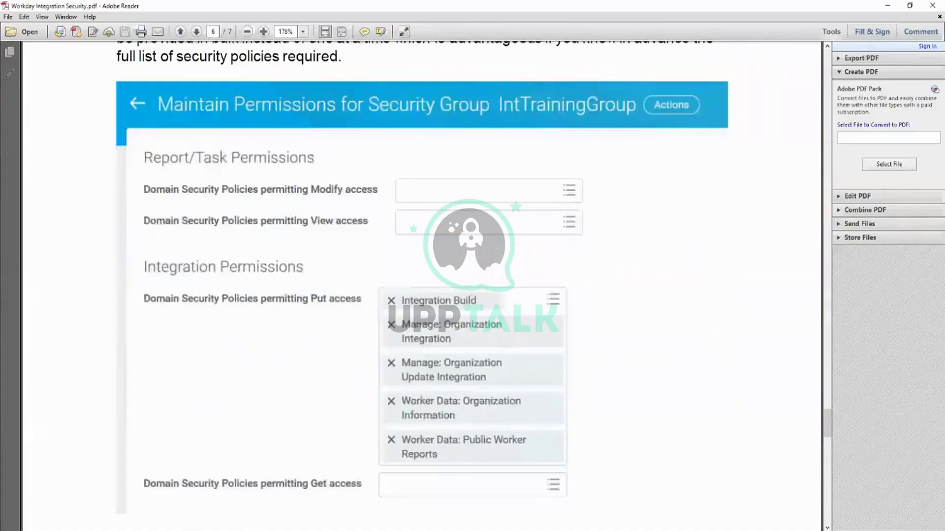
pyautogui.scroll(-2, 486, 360)
pyautogui.scroll(-15, 552, 237)
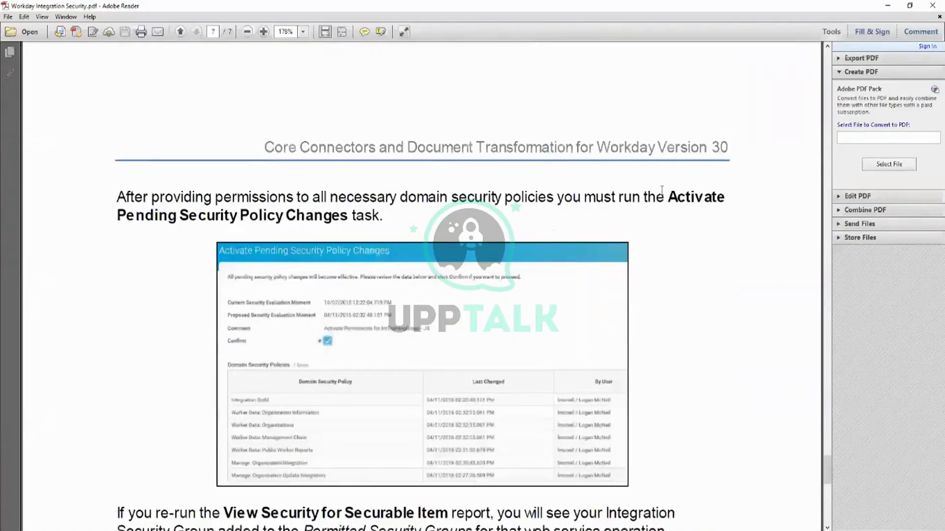
pyautogui.moveTo(661, 190); pyautogui.dragTo(322, 227)
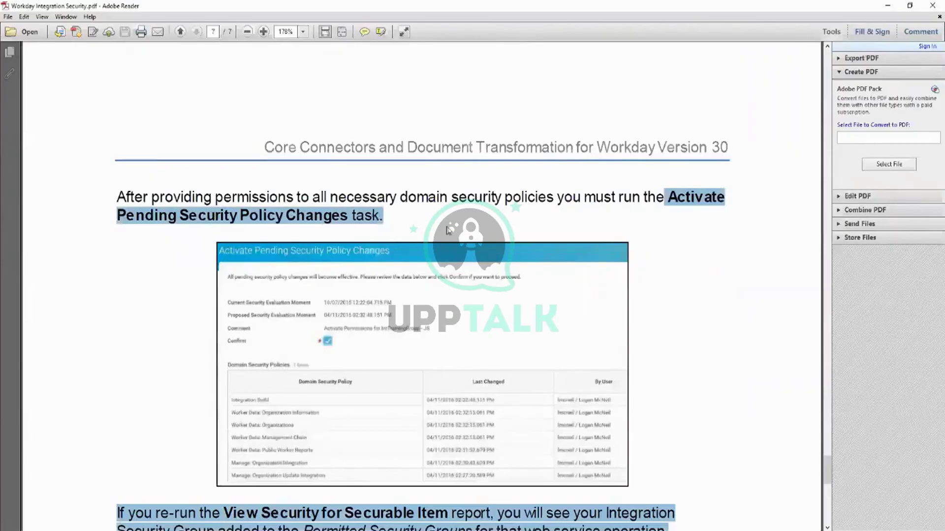
# Step: Highlight and read the Associating the Integration System User section, review the earlier pages of the guide and return to the Paint checklist
pyautogui.scroll(-8, 448, 230)
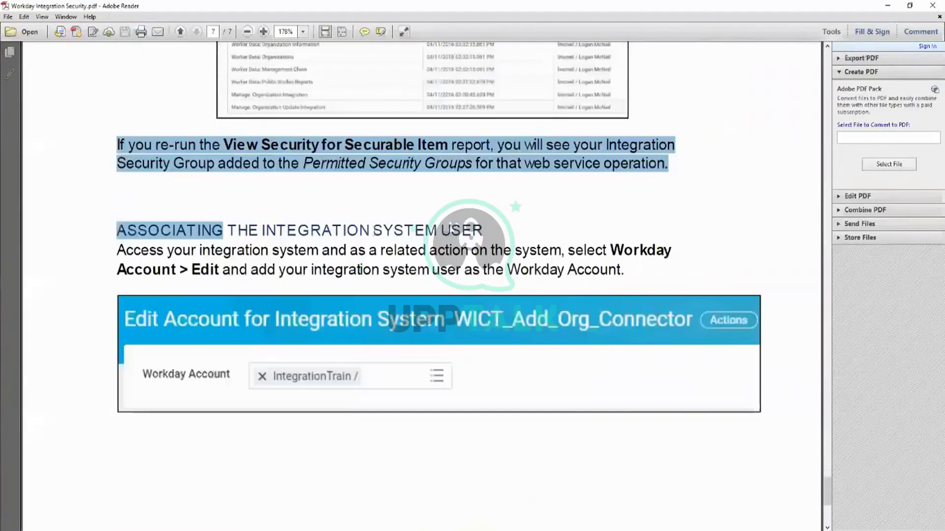
pyautogui.moveTo(116, 231); pyautogui.dragTo(478, 241)
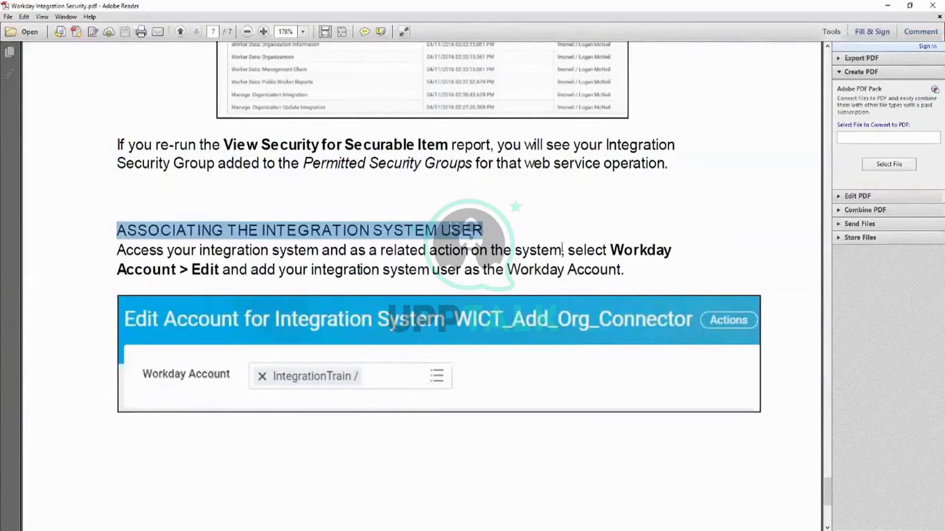
pyautogui.moveTo(167, 250); pyautogui.dragTo(426, 269)
pyautogui.scroll(-6, 360, 265)
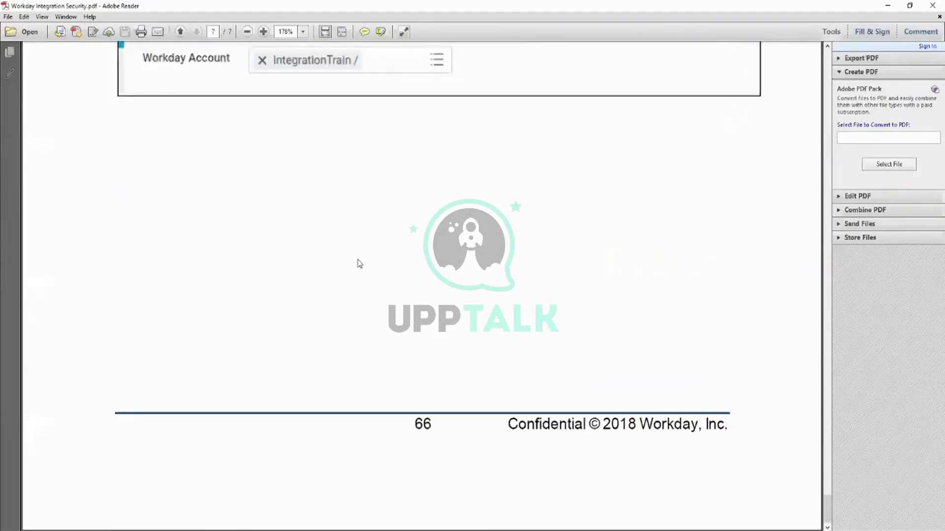
pyautogui.scroll(15, 331, 288)
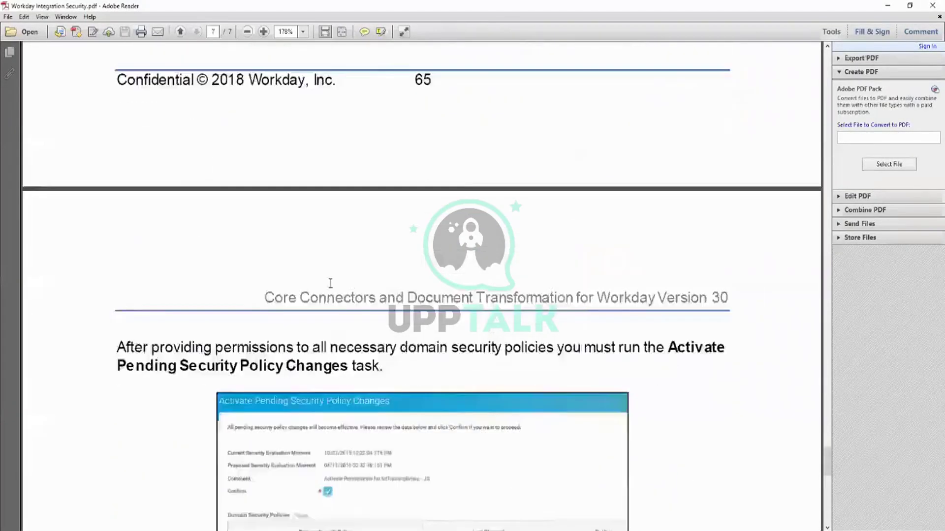
pyautogui.scroll(15, 330, 284)
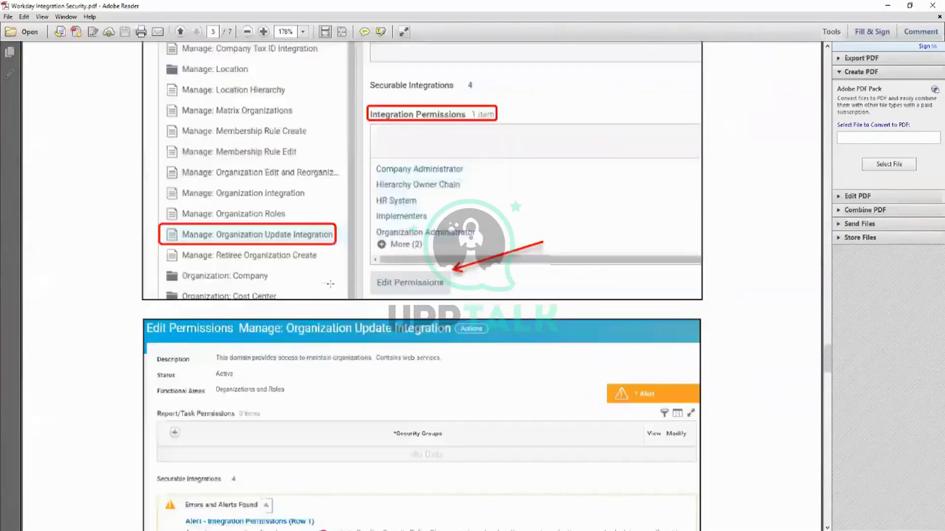
pyautogui.scroll(20, 330, 284)
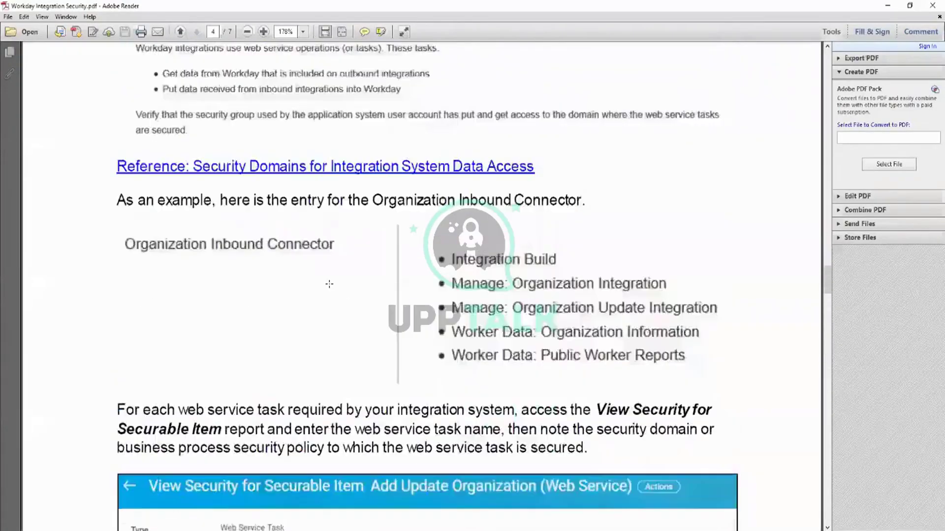
pyautogui.scroll(20, 329, 284)
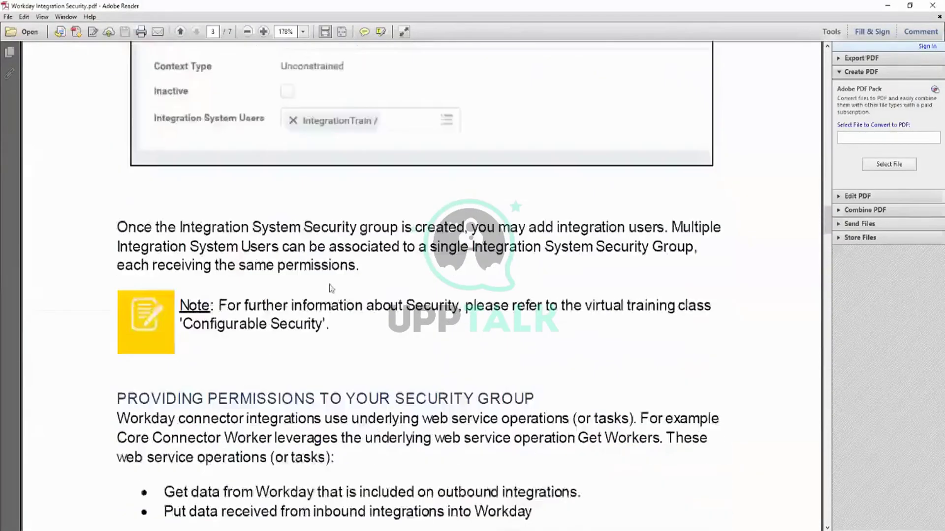
pyautogui.scroll(20, 329, 284)
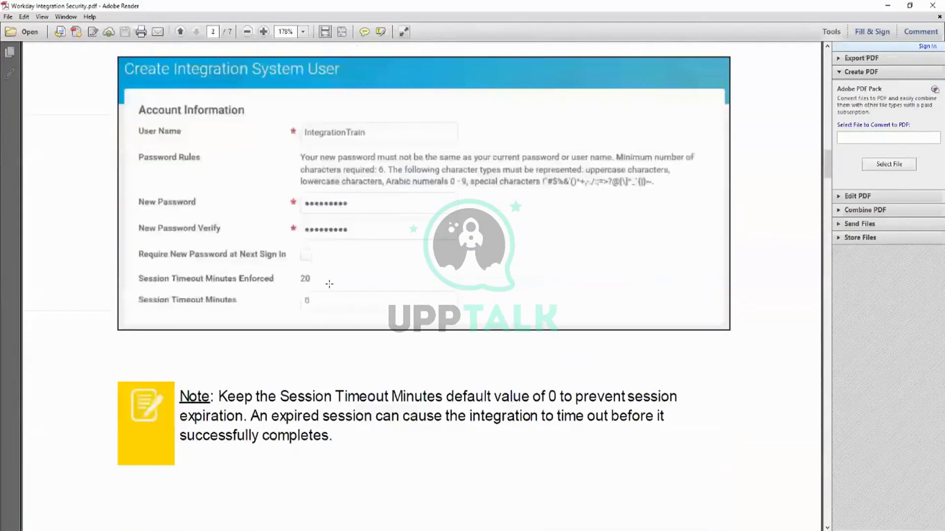
pyautogui.scroll(20, 328, 284)
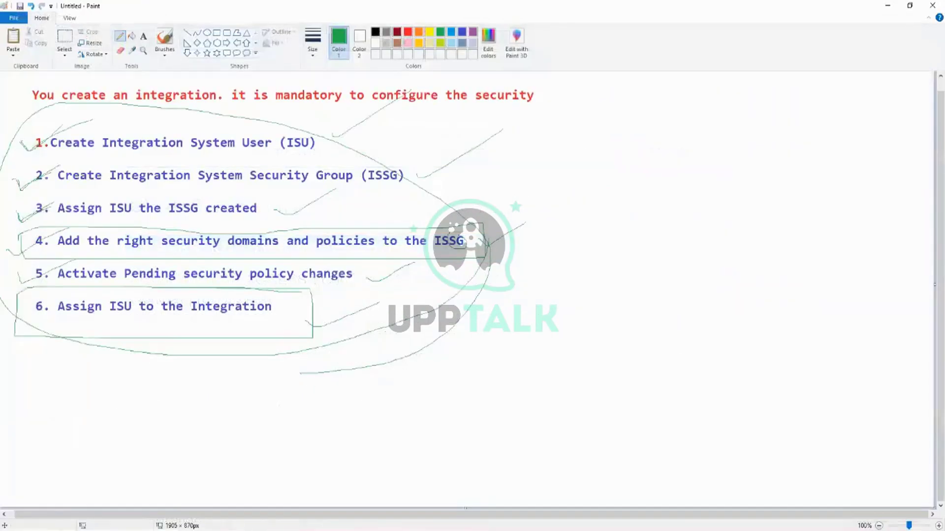
# Step: Switch to the INT_Test integration system page in Workday and select the existing text in the global search
pyautogui.click(207, 530)
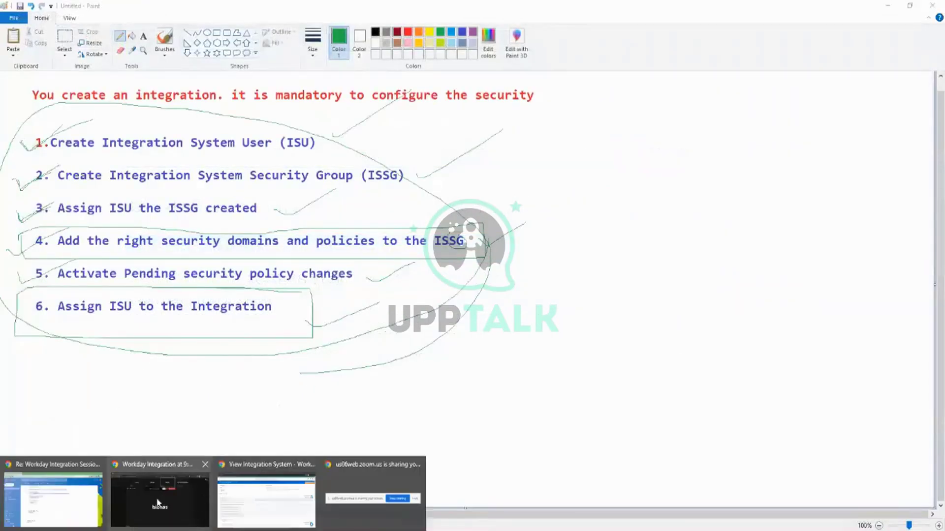
pyautogui.click(263, 495)
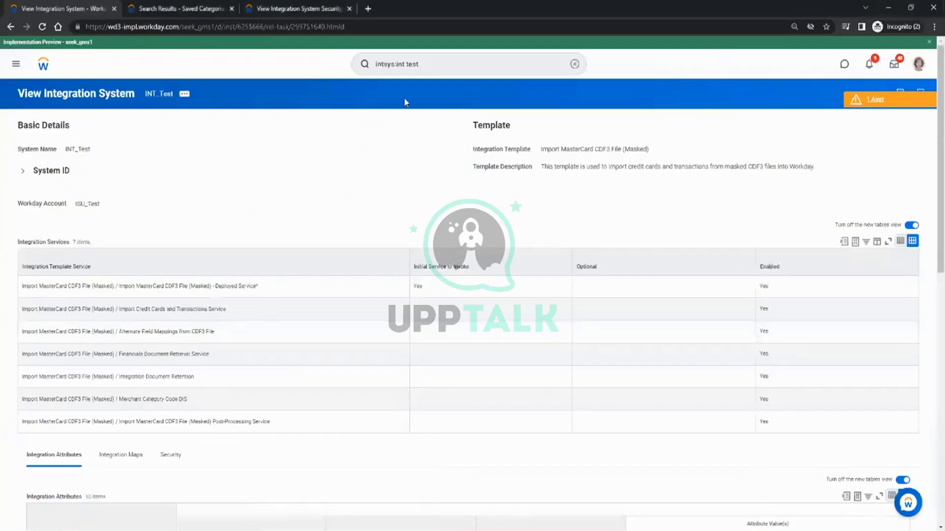
pyautogui.click(438, 64)
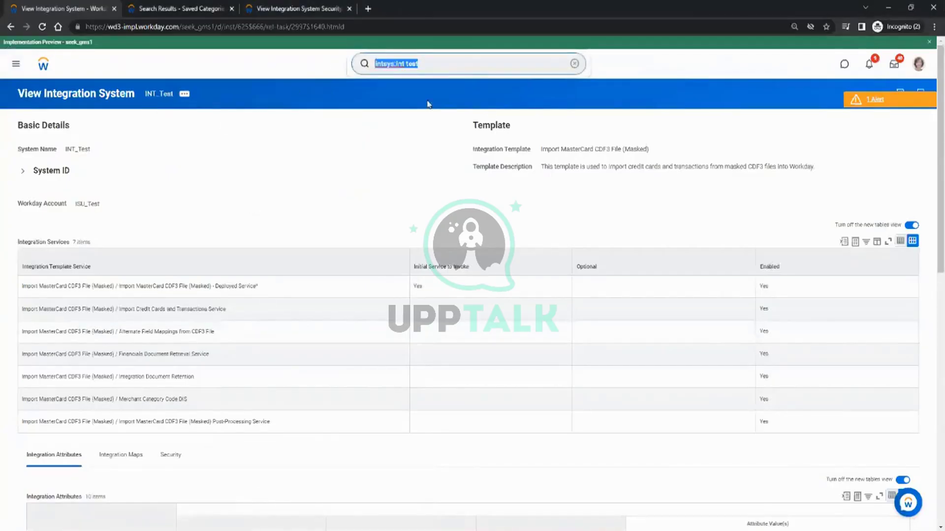
pyautogui.write('core')
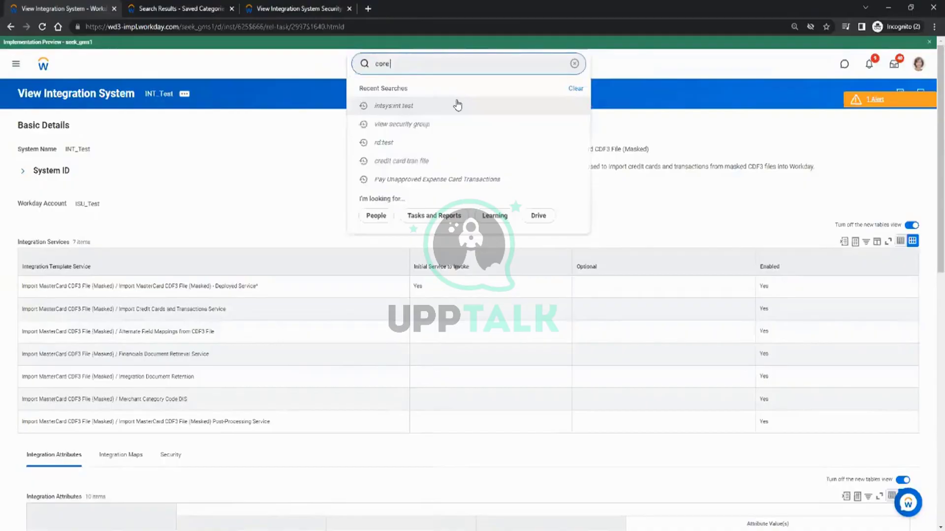
pyautogui.press('BackSpace')
pyautogui.press('BackSpace')
pyautogui.press('BackSpace')
pyautogui.press('BackSpace')
# Step: Search for rd:cr_test and open the CR_Test1 report definition
pyautogui.write('rd')
pyautogui.write(':cr_test')
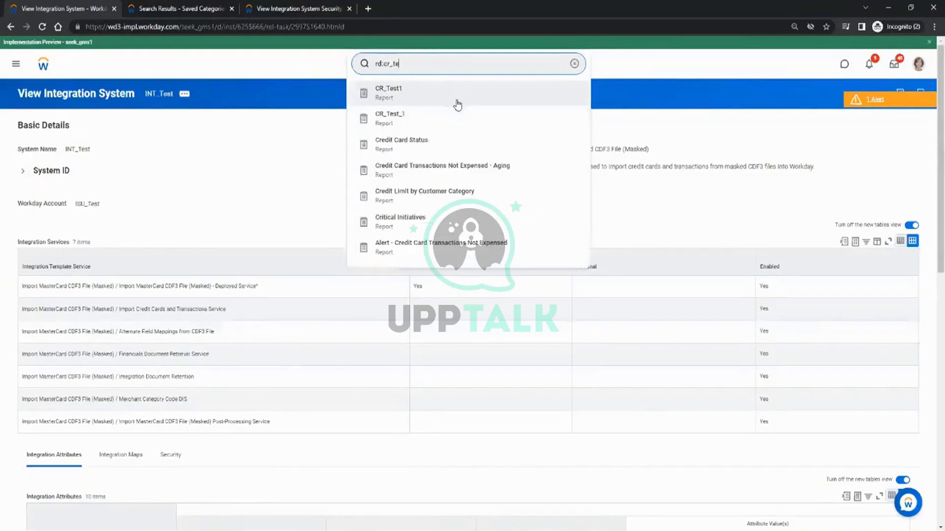
pyautogui.press('Return')
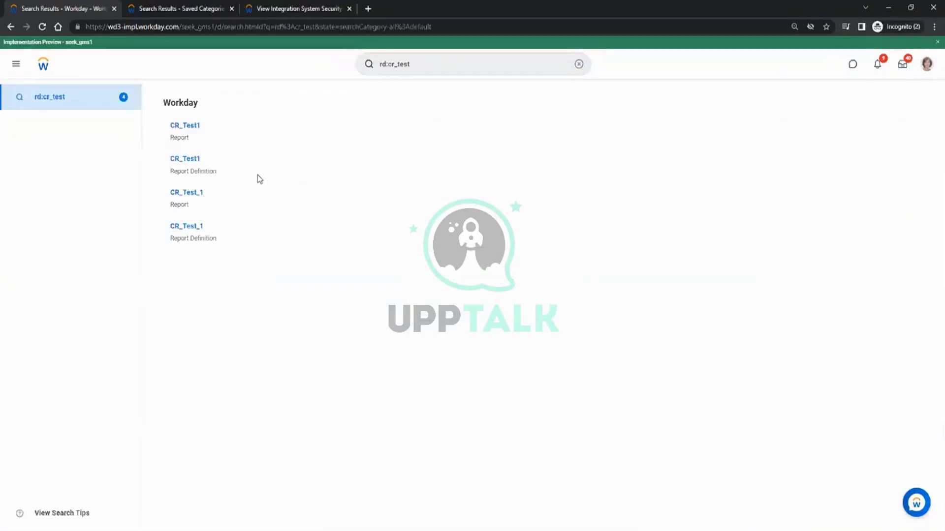
pyautogui.click(202, 162)
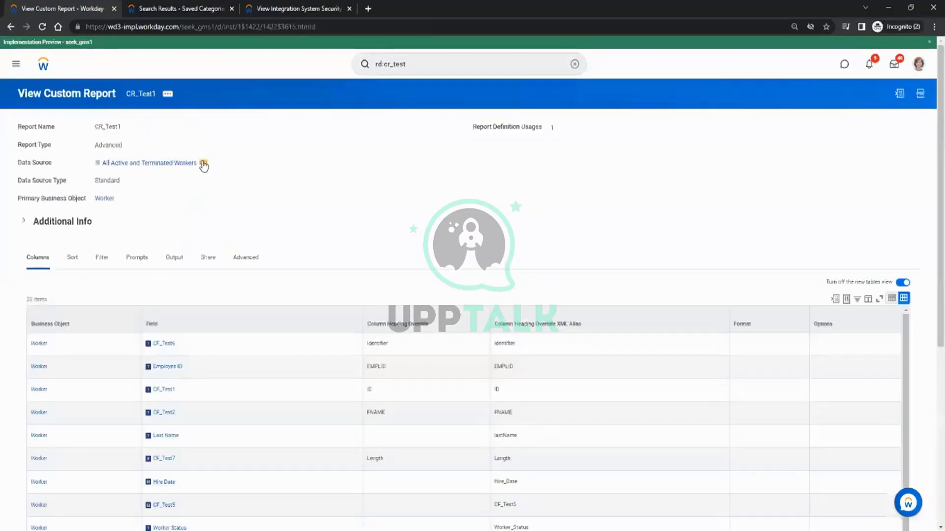
# Step: View the security of the Cost Center field in the CR_Test1 report and check its functional area and permitted security groups
pyautogui.scroll(-1, 266, 260)
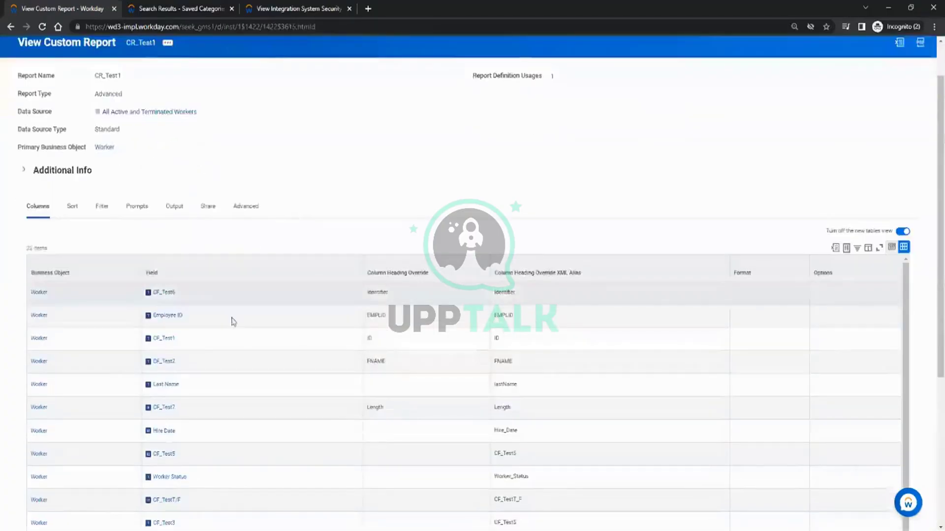
pyautogui.scroll(-5, 348, 186)
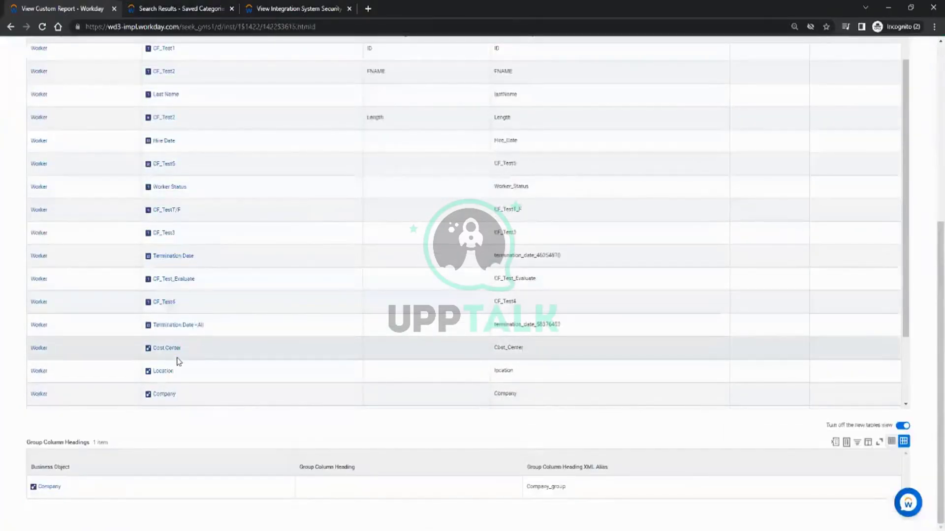
pyautogui.moveTo(183, 353)
pyautogui.click(187, 352)
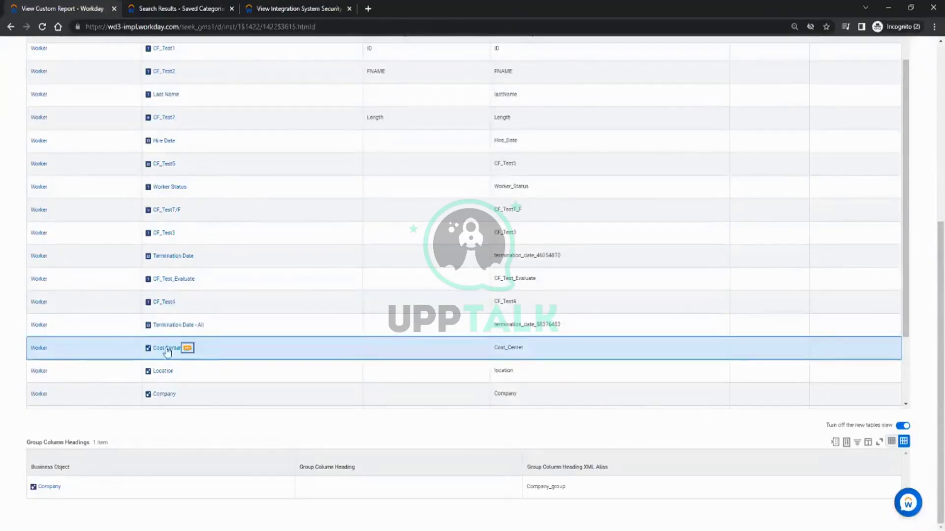
pyautogui.click(187, 349)
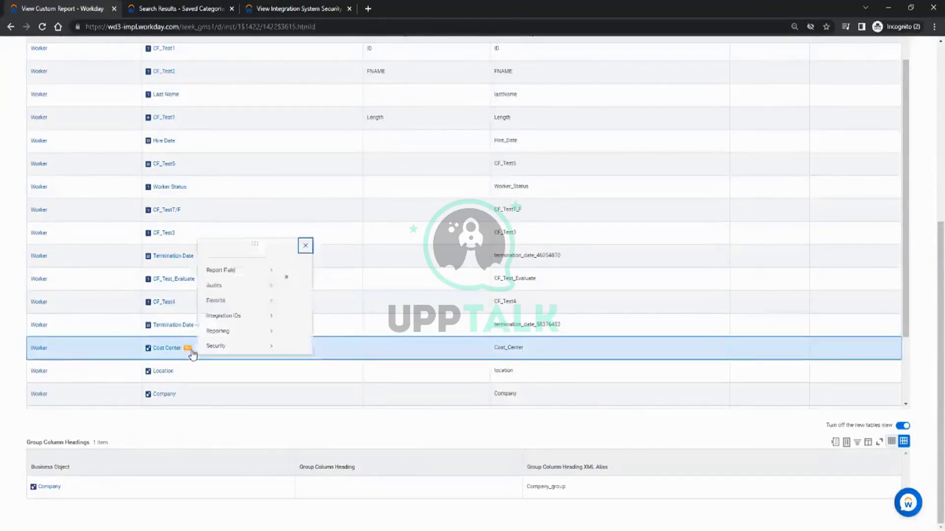
pyautogui.moveTo(236, 191)
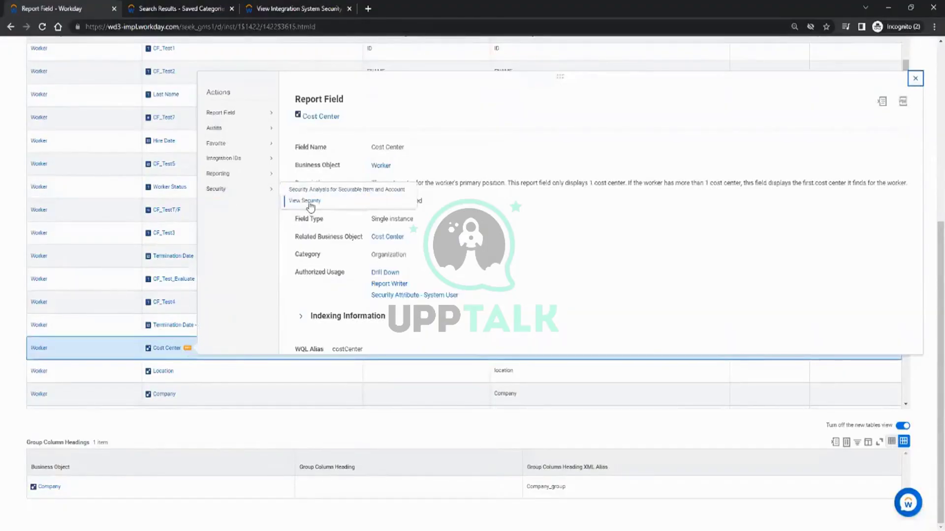
pyautogui.click(310, 201)
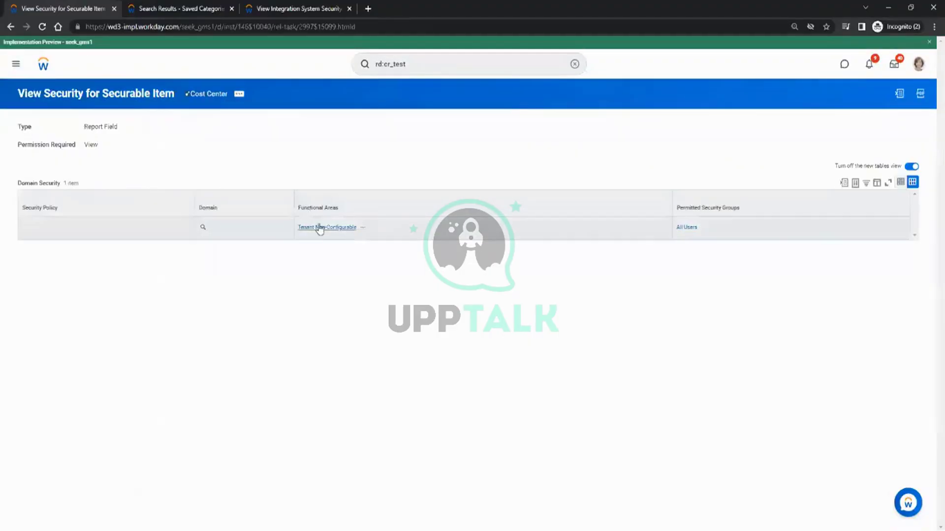
pyautogui.click(673, 231)
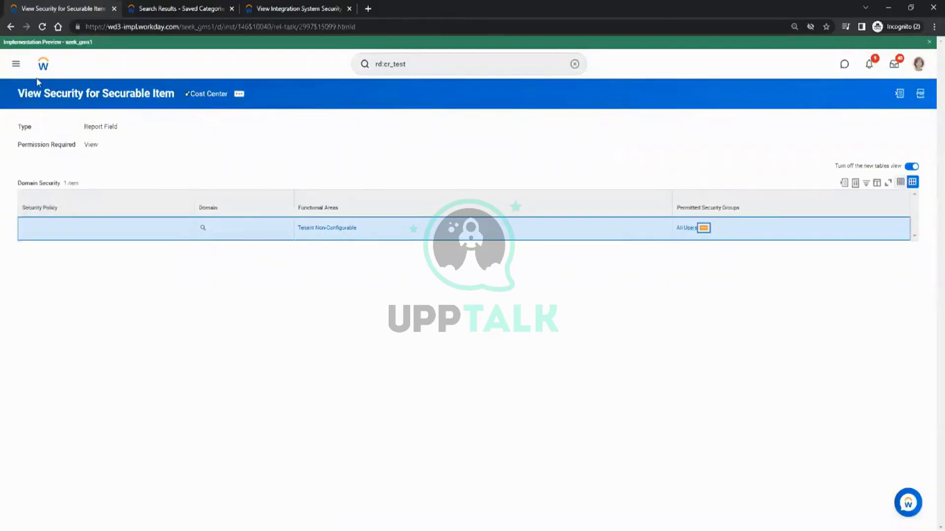
# Step: Return to the CR_Test1 report, view the security of the Worker Status calculated field in a new browser tab and examine its security policies
pyautogui.click(10, 26)
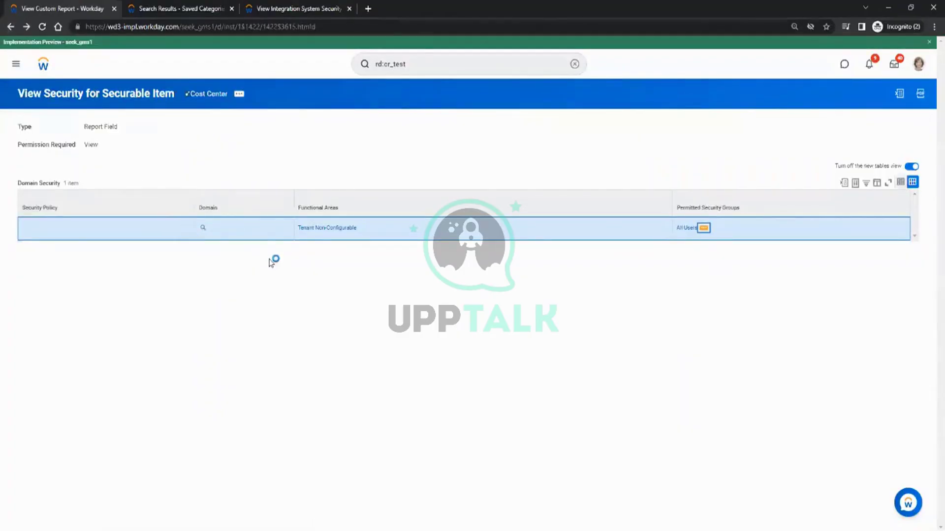
pyautogui.scroll(-5, 350, 247)
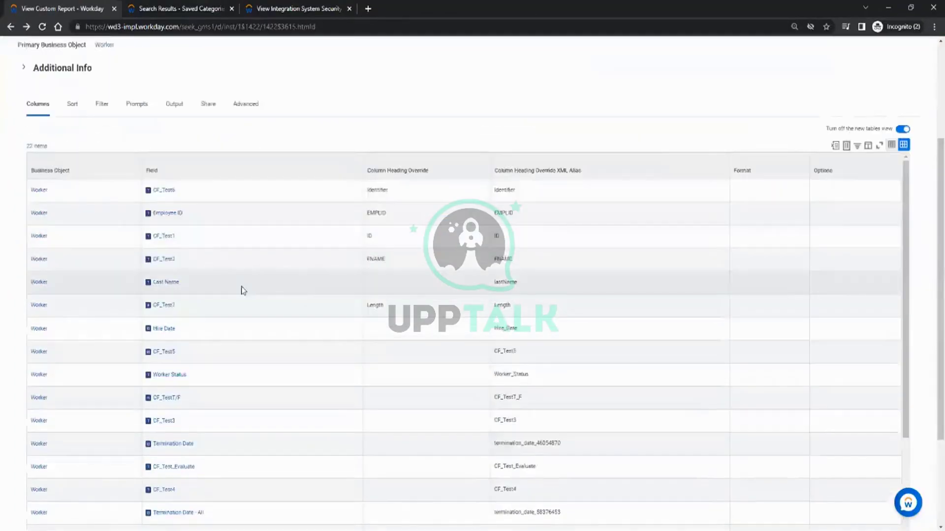
pyautogui.click(207, 279)
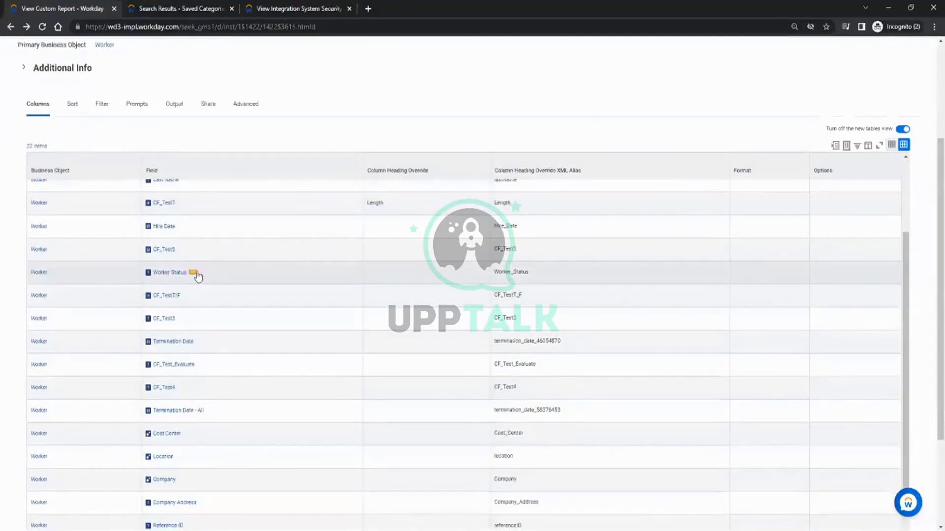
pyautogui.click(193, 274)
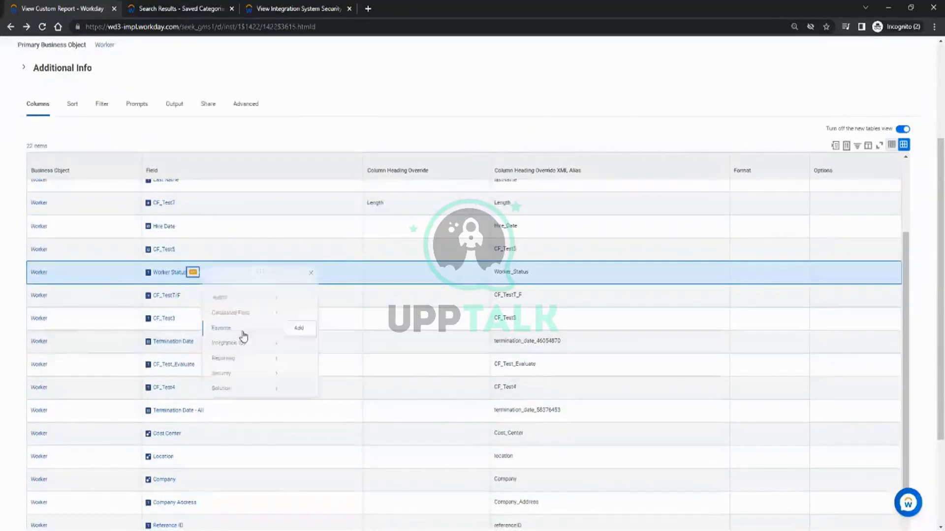
pyautogui.moveTo(239, 400)
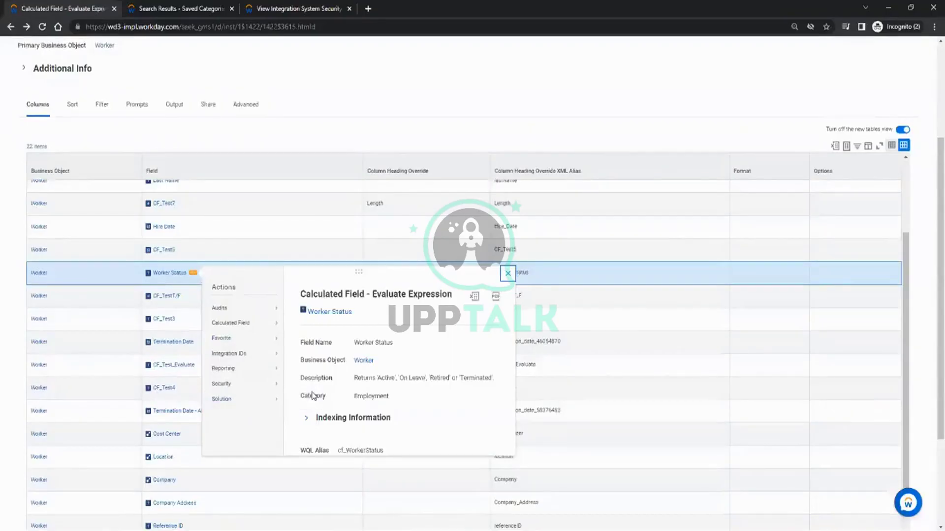
pyautogui.moveTo(254, 385)
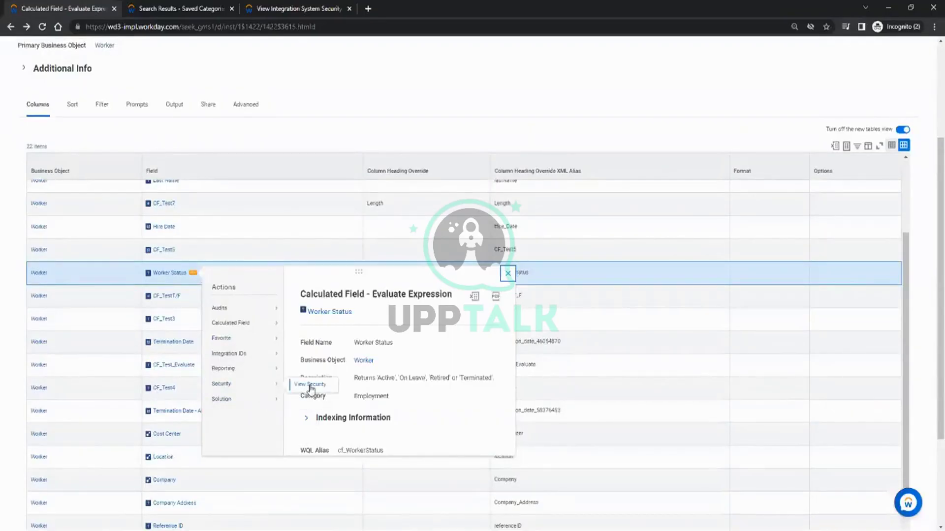
pyautogui.click(310, 385)
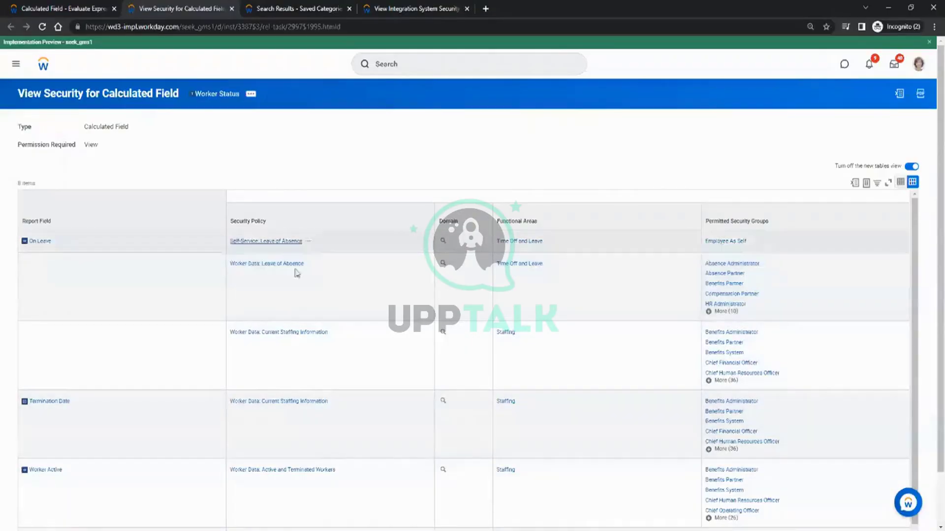
pyautogui.click(315, 270)
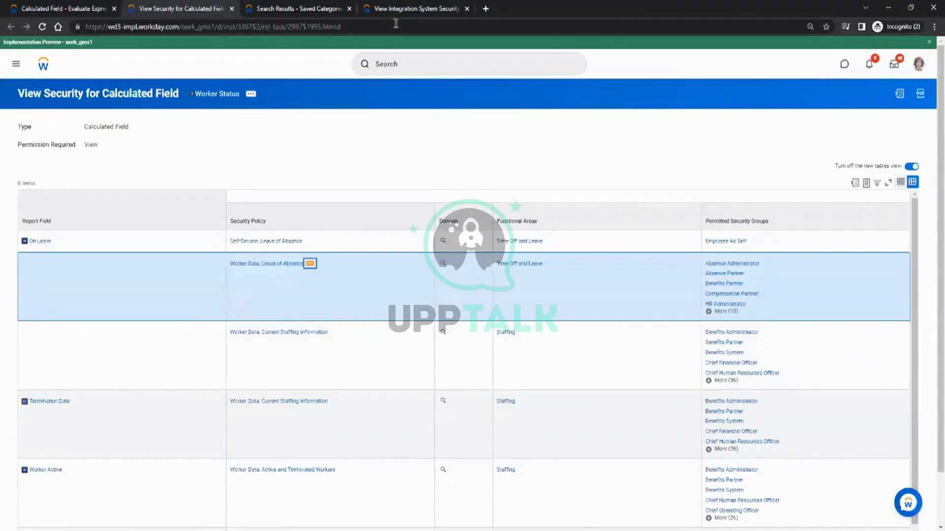
pyautogui.scroll(-2, 312, 338)
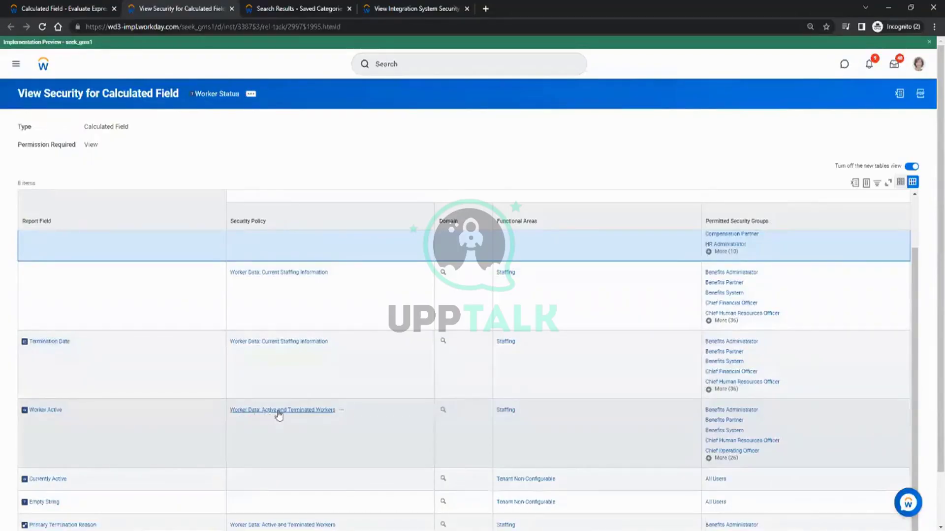
pyautogui.scroll(-1, 339, 382)
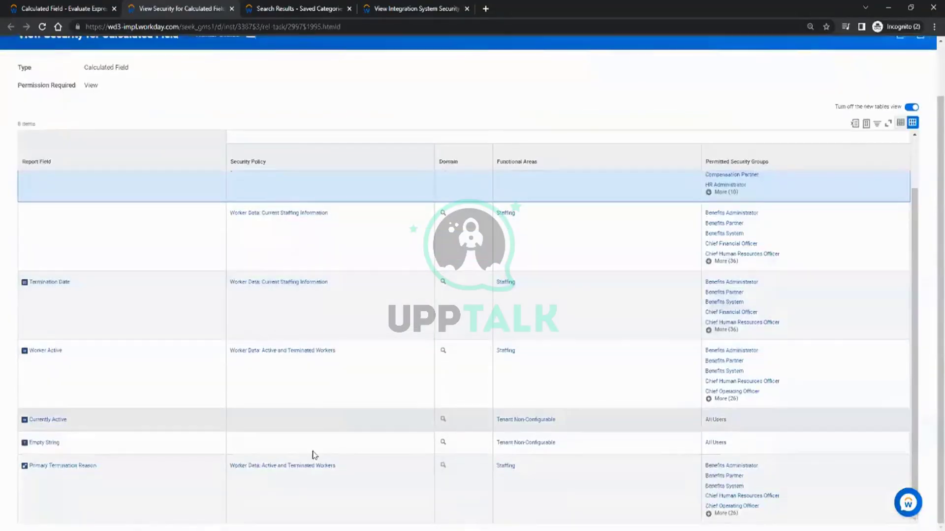
pyautogui.scroll(1, 264, 343)
pyautogui.scroll(3, 264, 343)
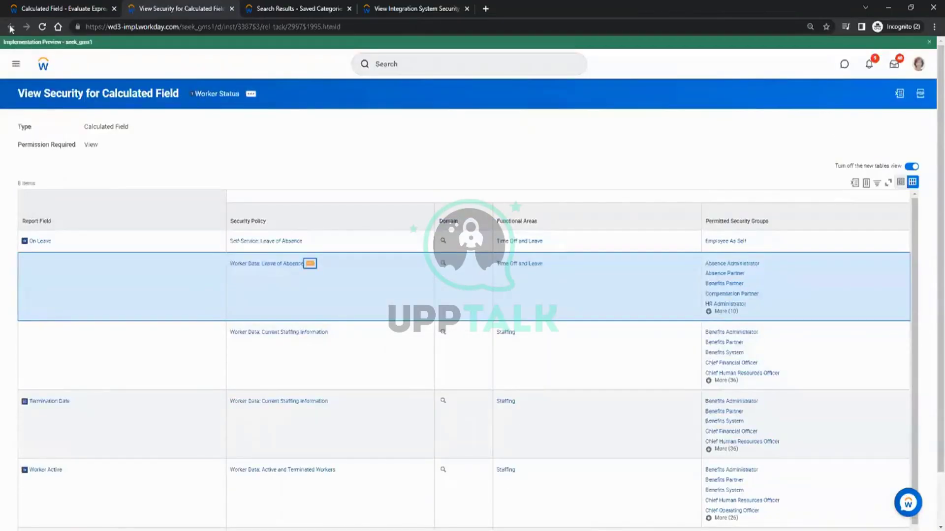
# Step: Go back to the CR_Test1 report columns, view the security of the Hire Date field in a new browser tab and examine its domain policies
pyautogui.click(98, 6)
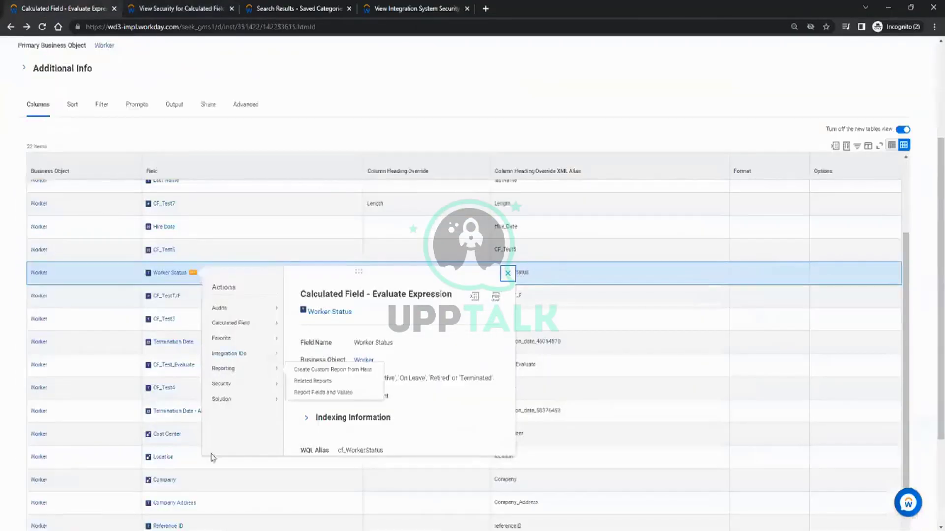
pyautogui.click(194, 442)
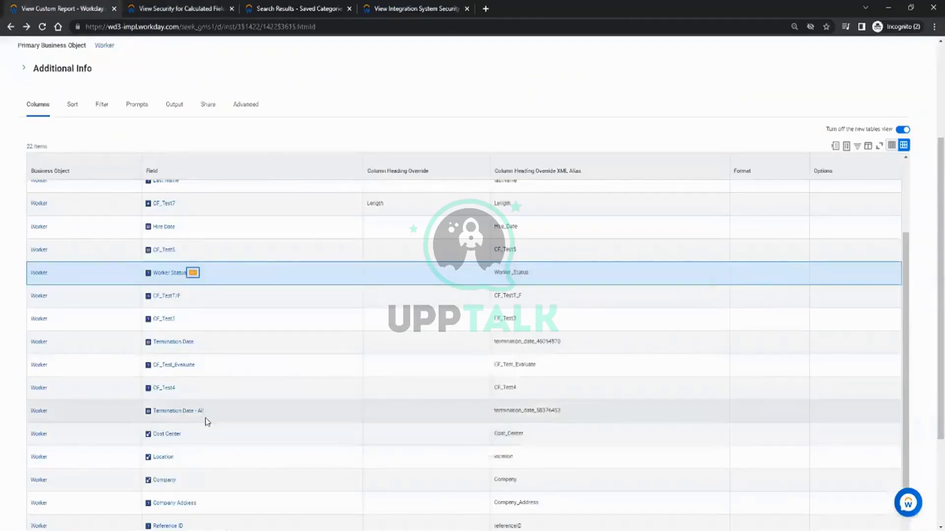
pyautogui.scroll(-1, 187, 492)
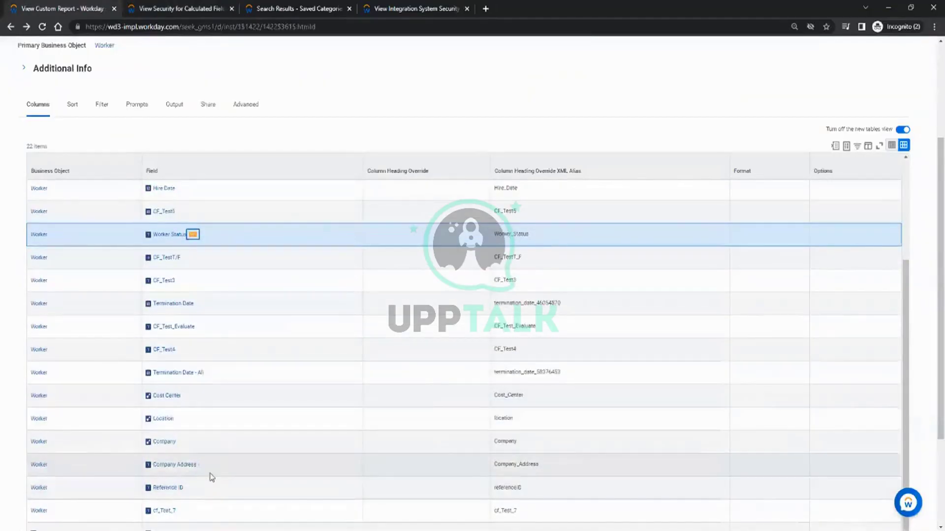
pyautogui.scroll(-3, 202, 415)
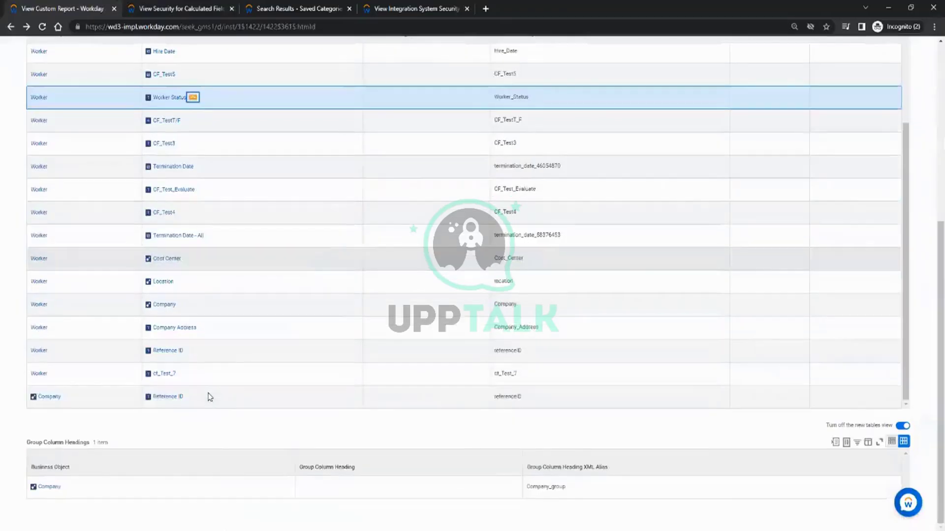
pyautogui.scroll(4, 198, 381)
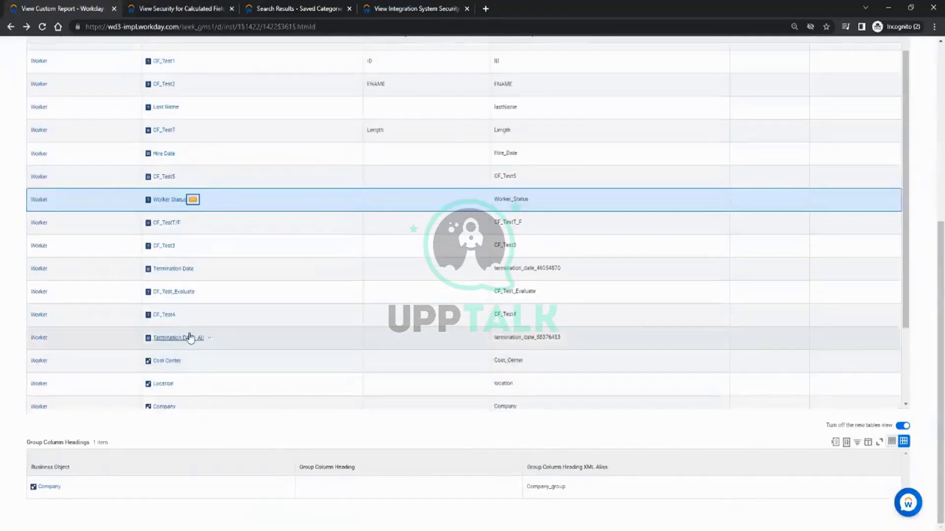
pyautogui.scroll(2, 187, 282)
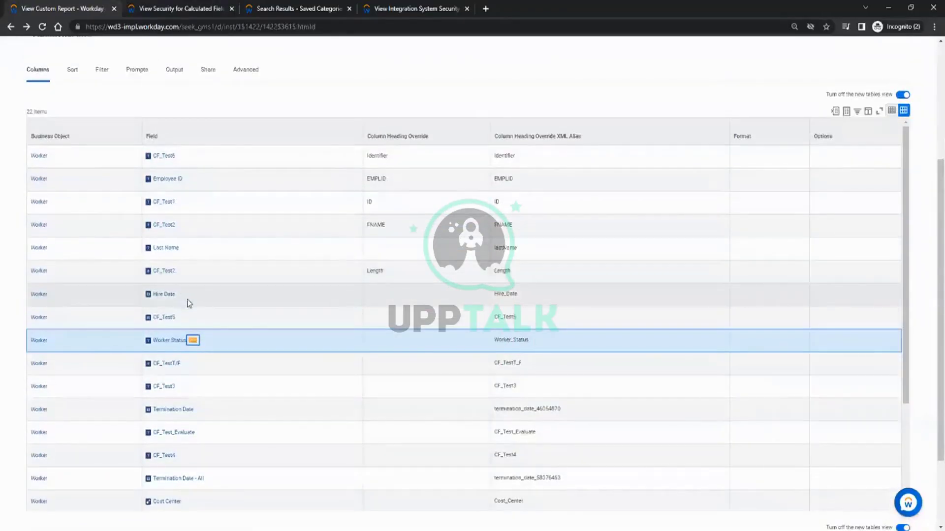
pyautogui.click(181, 295)
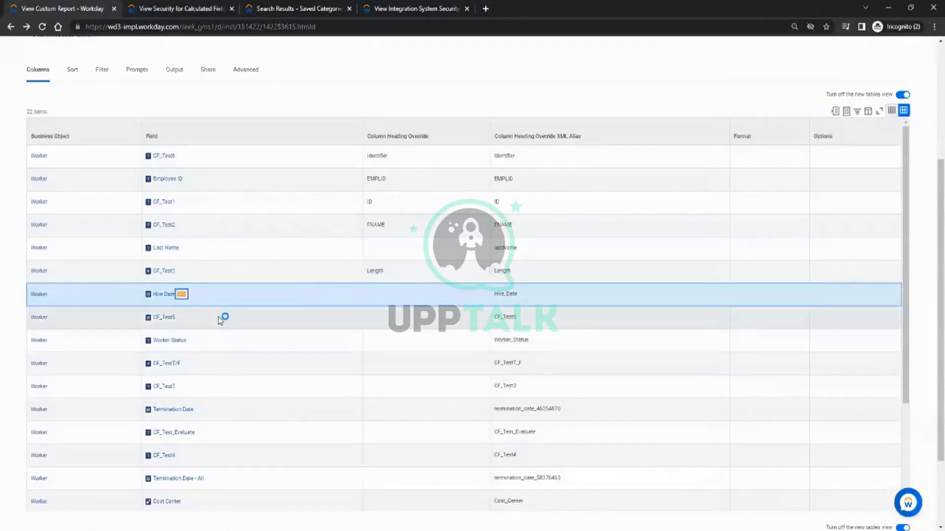
pyautogui.moveTo(219, 165)
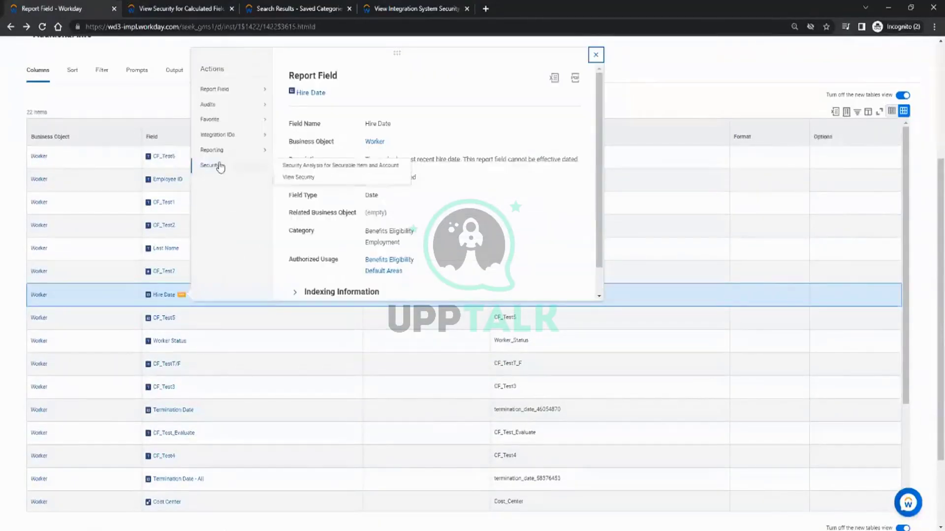
pyautogui.click(299, 178)
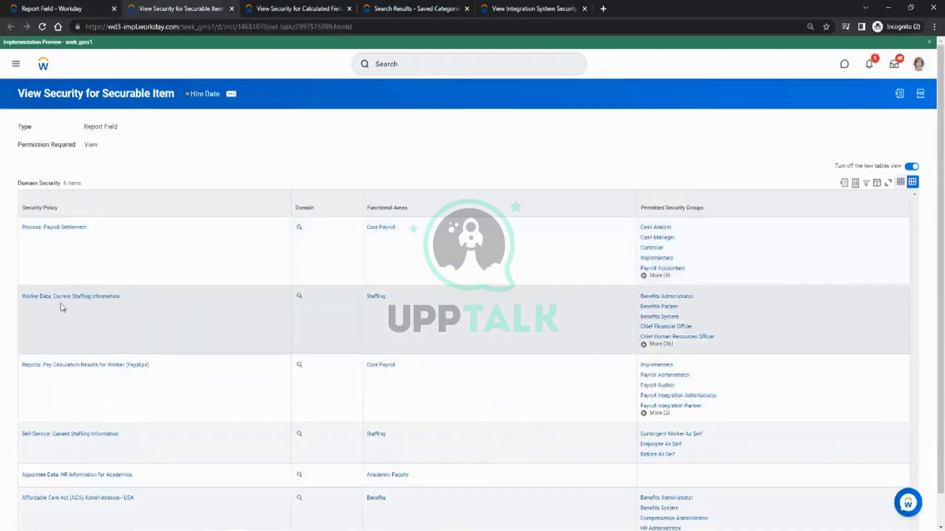
pyautogui.scroll(-1, 84, 438)
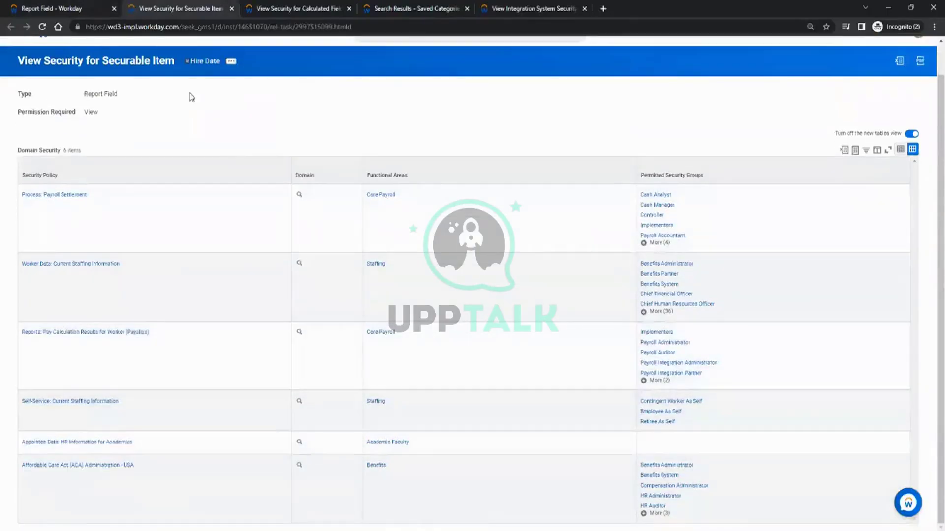
# Step: Return to the CR_Test1 report, close the Hire Date field details and show the report's header information
pyautogui.click(76, 5)
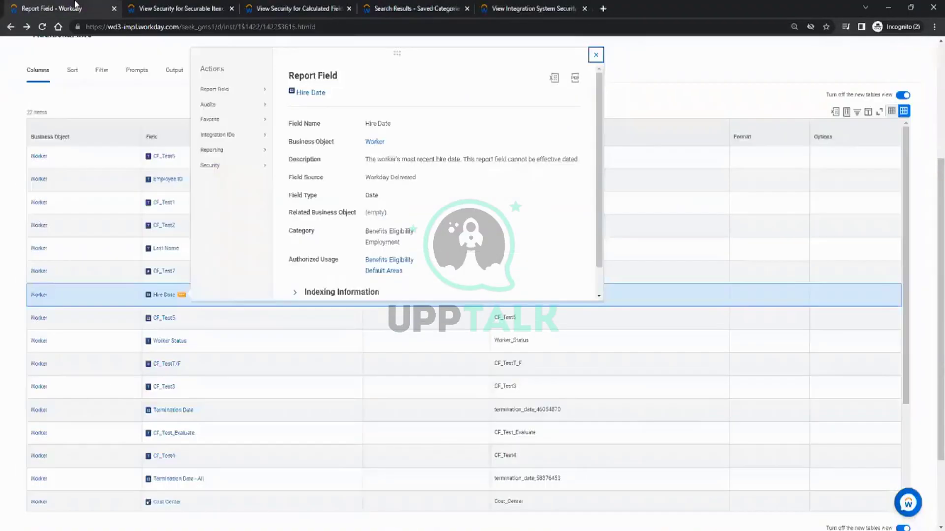
pyautogui.click(595, 54)
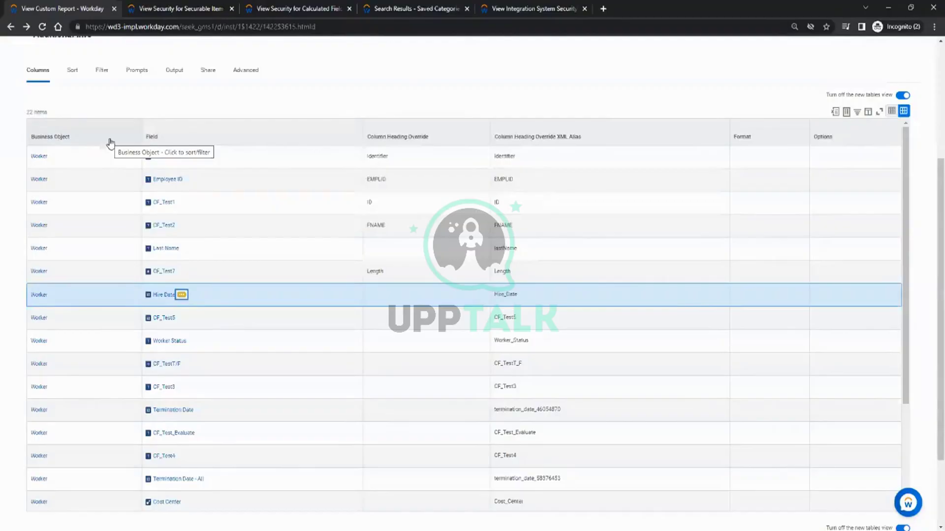
pyautogui.scroll(4, 170, 89)
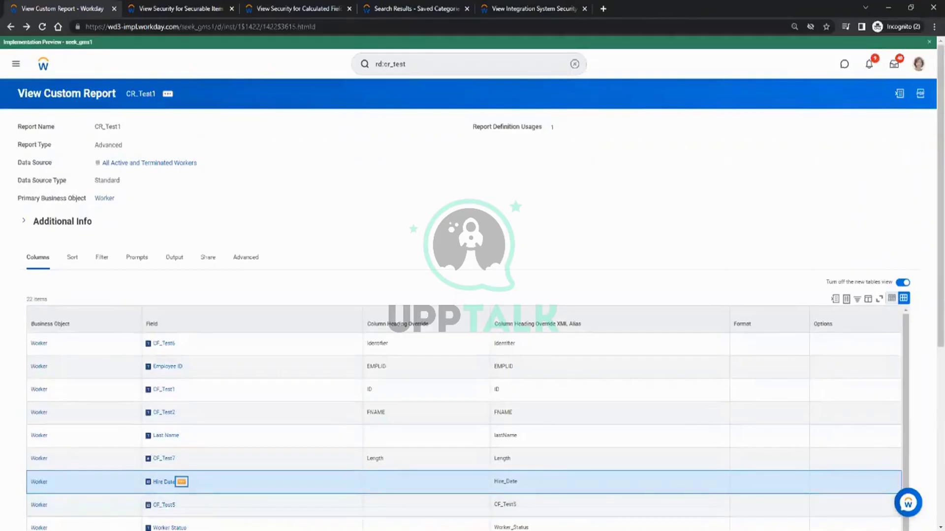
# Step: Switch to the Paint checklist and close it without saving the changes
pyautogui.hotkey('alt', 'Tab')
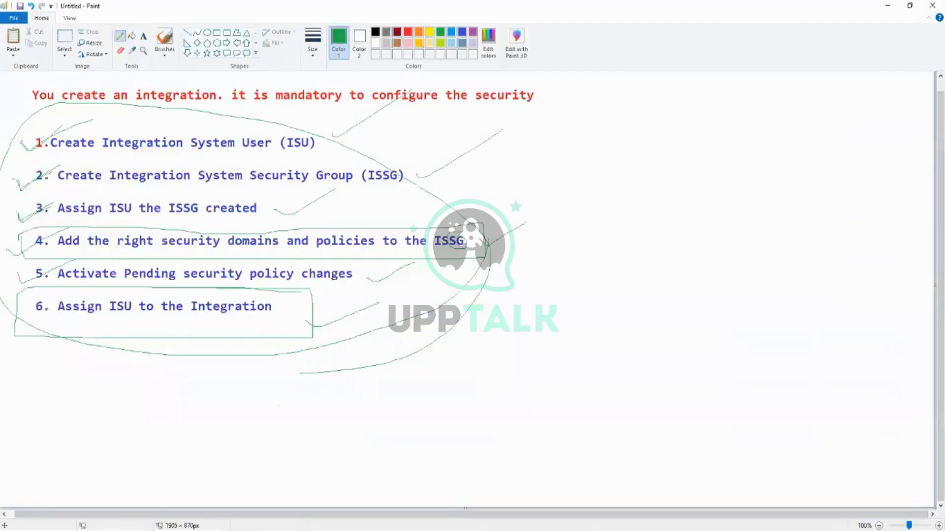
pyautogui.click(934, 5)
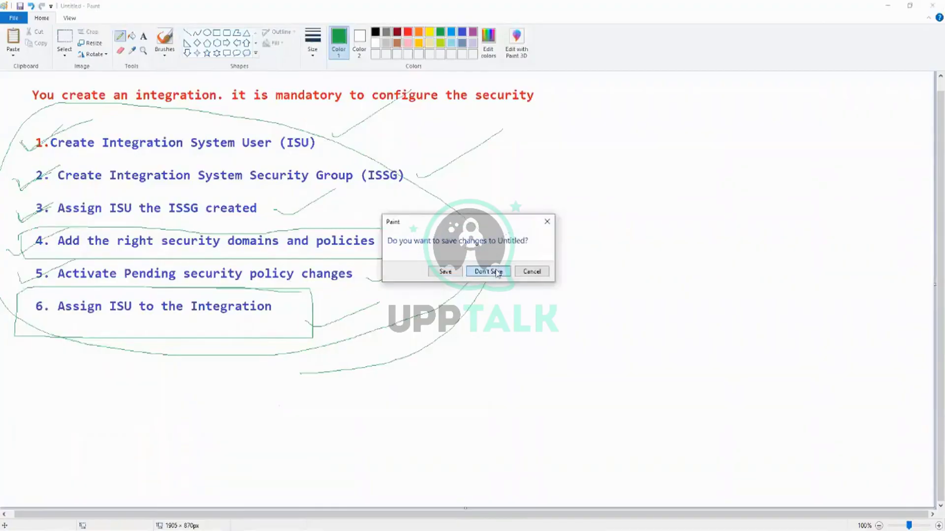
pyautogui.click(497, 272)
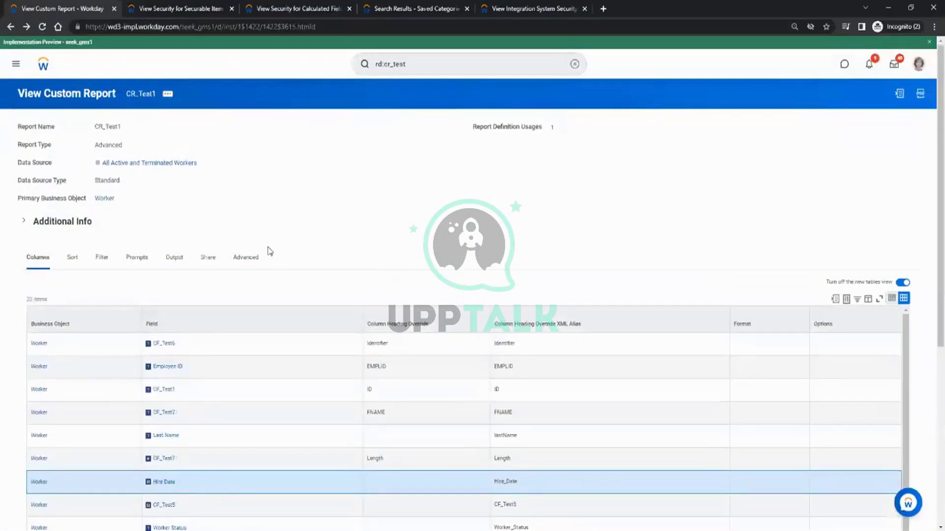